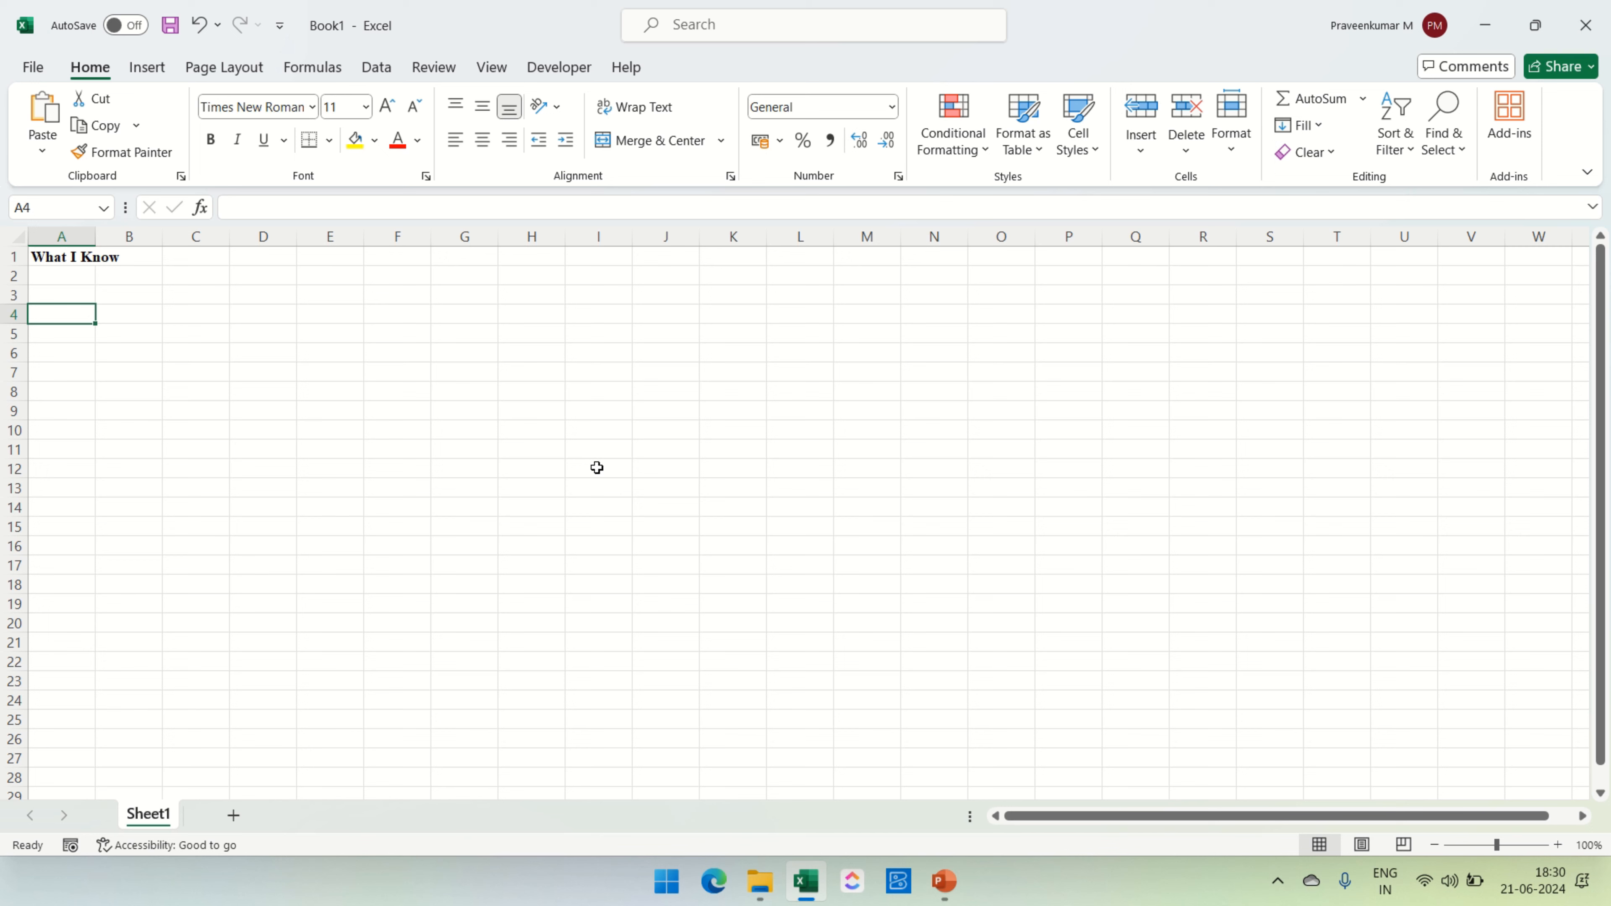
Enter the sample entries 12, 133 and jhvdchj down cells A4 to A6
{"action": "type", "text": "12"}
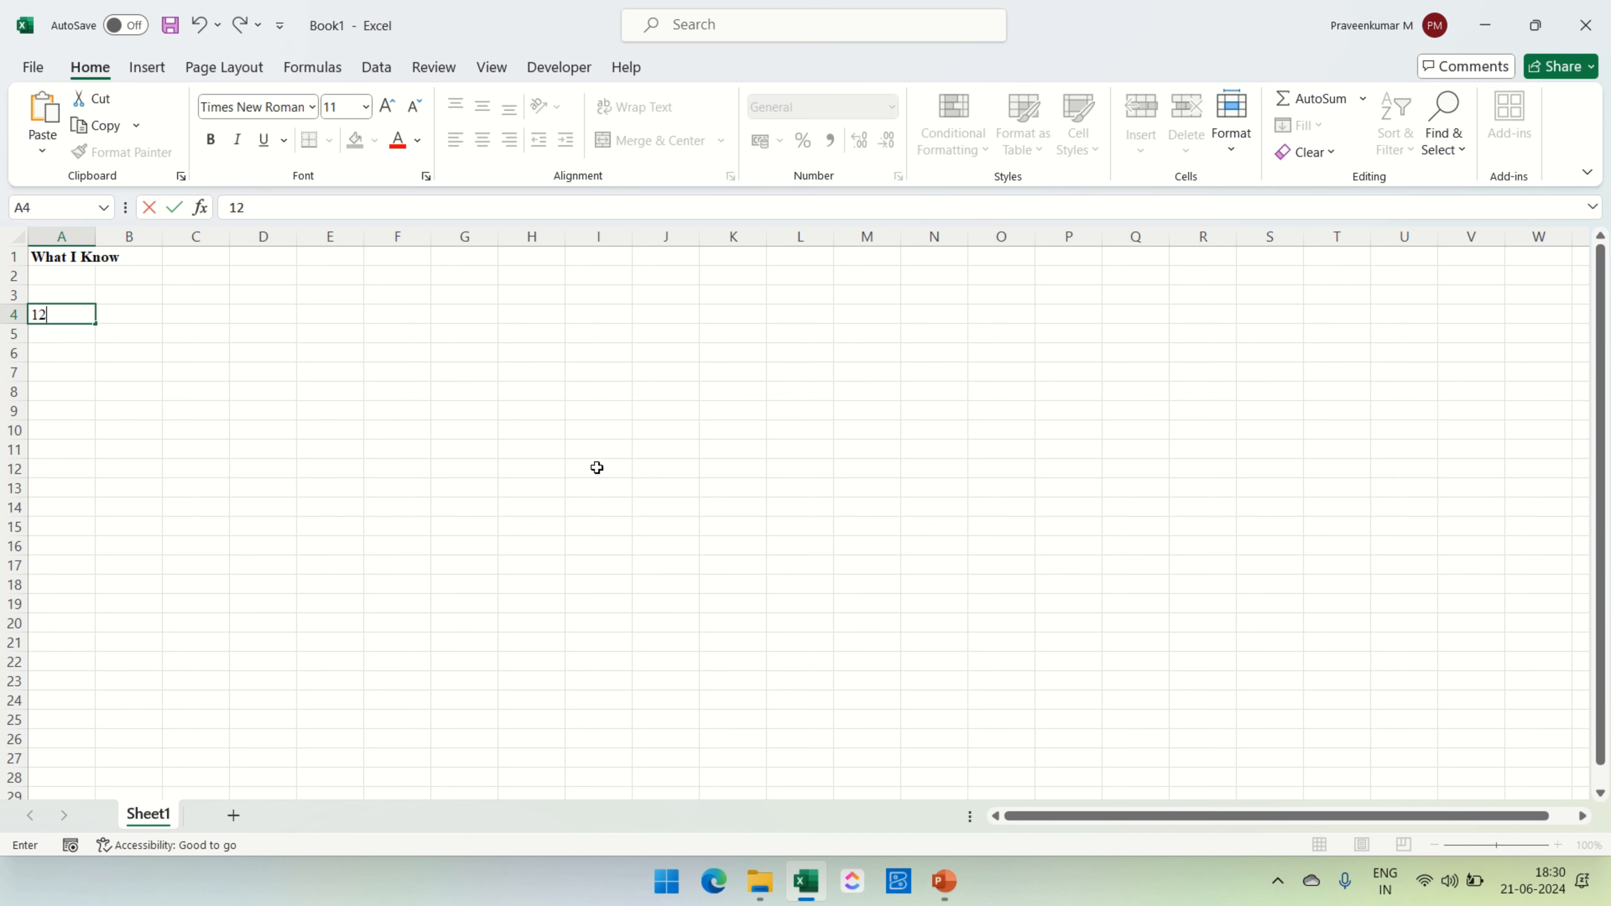
{"action": "key", "text": "Return"}
{"action": "type", "text": "133"}
{"action": "key", "text": "Return"}
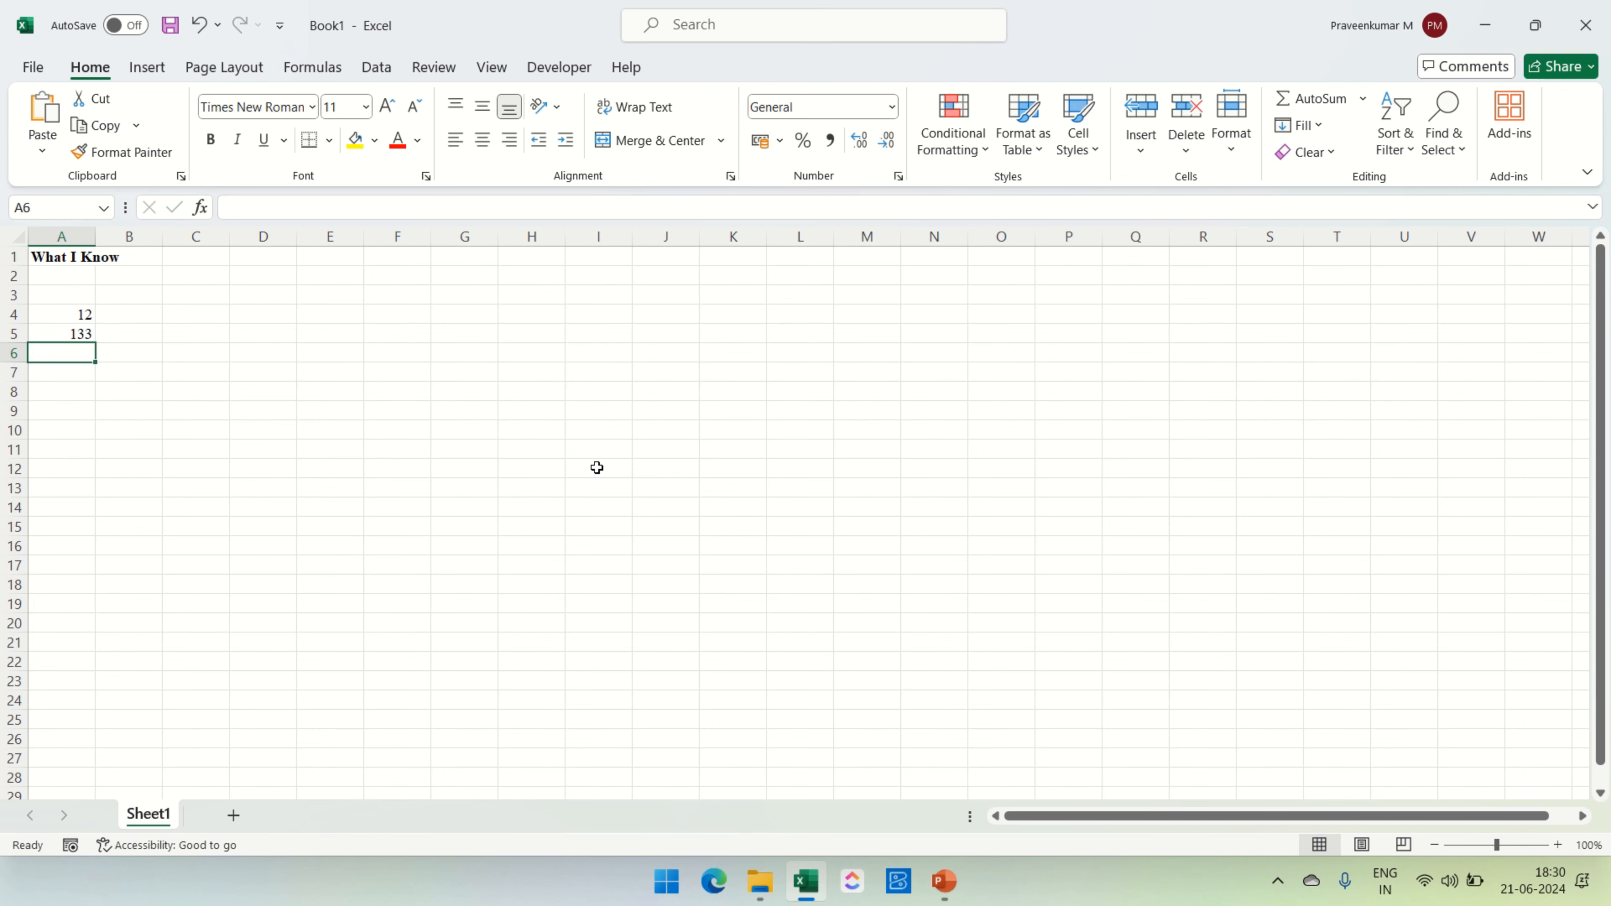
{"action": "type", "text": "jhvdchj"}
{"action": "key", "text": "Return"}
{"action": "type", "text": ".dvn"}
{"action": "key", "text": "BackSpace"}
{"action": "key", "text": "BackSpace"}
{"action": "key", "text": "BackSpace"}
{"action": "key", "text": "BackSpace"}
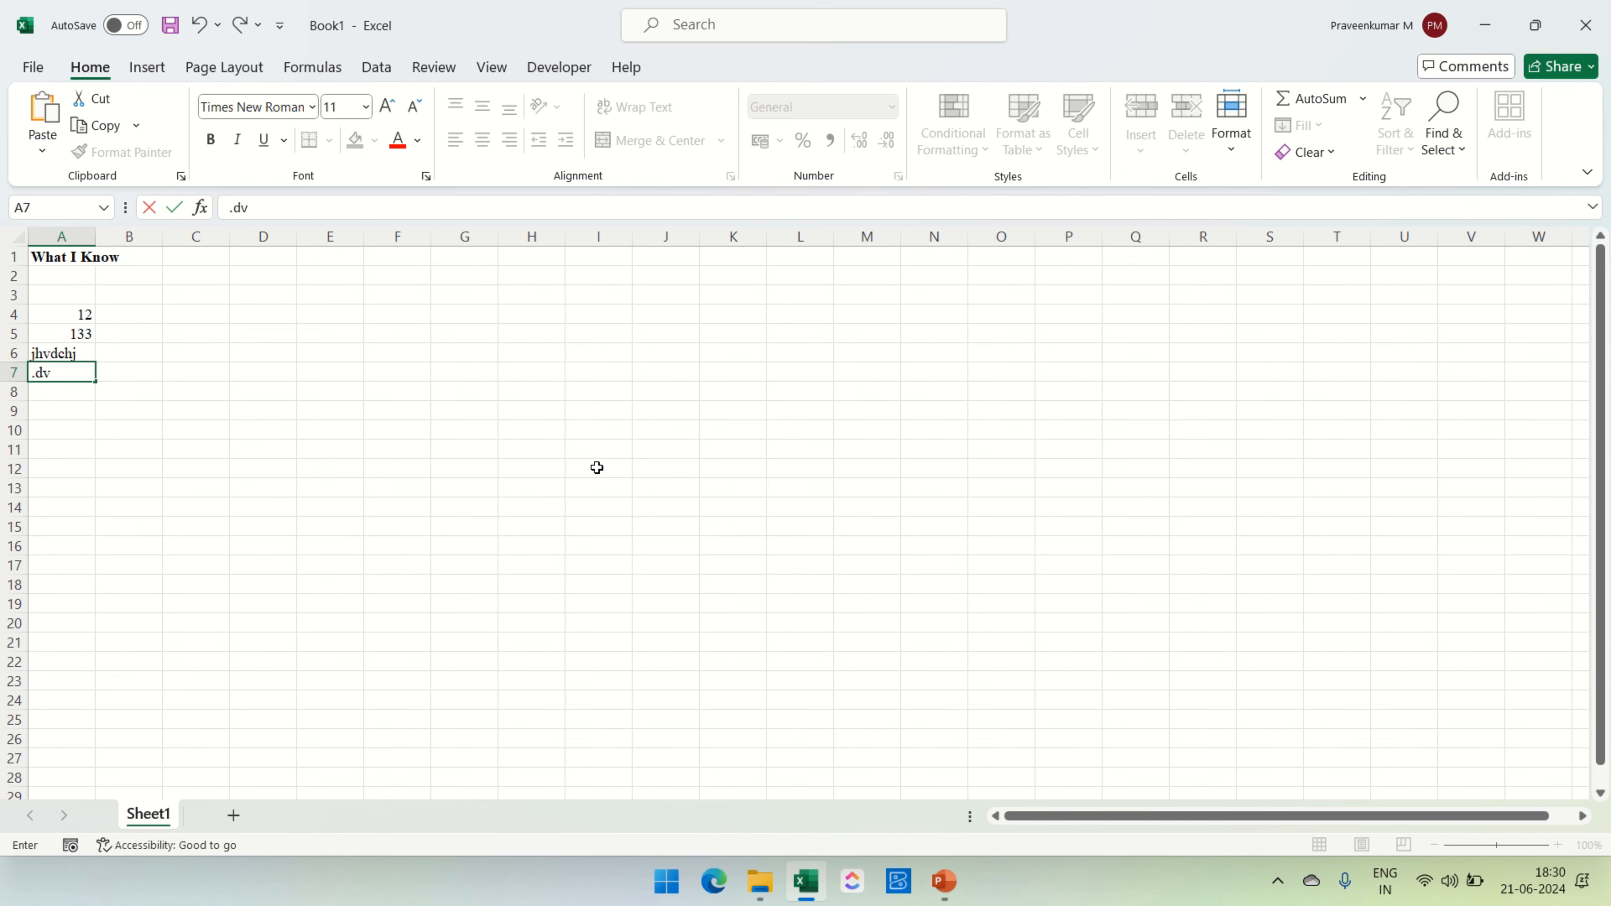
{"action": "key", "text": "Escape"}
Clear the sample entries from cells A4 to A6
{"action": "key", "text": "Up"}
{"action": "key", "text": "Up"}
{"action": "key", "text": "Up"}
{"action": "key", "text": "shift+Down"}
{"action": "key", "text": "shift+Down"}
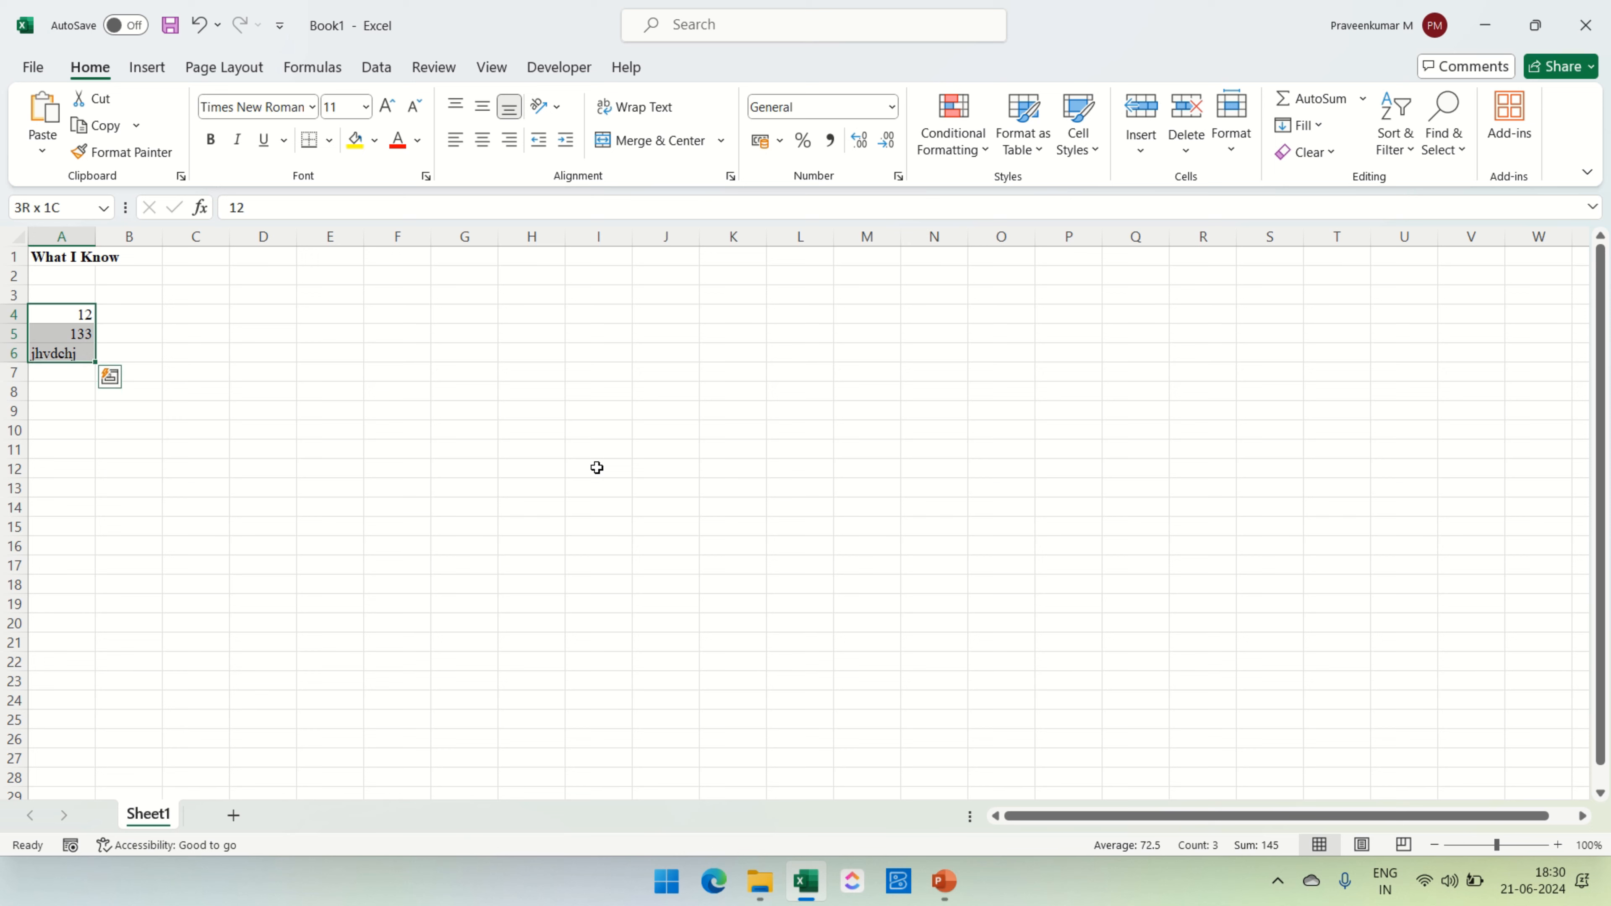
{"action": "key", "text": "Delete"}
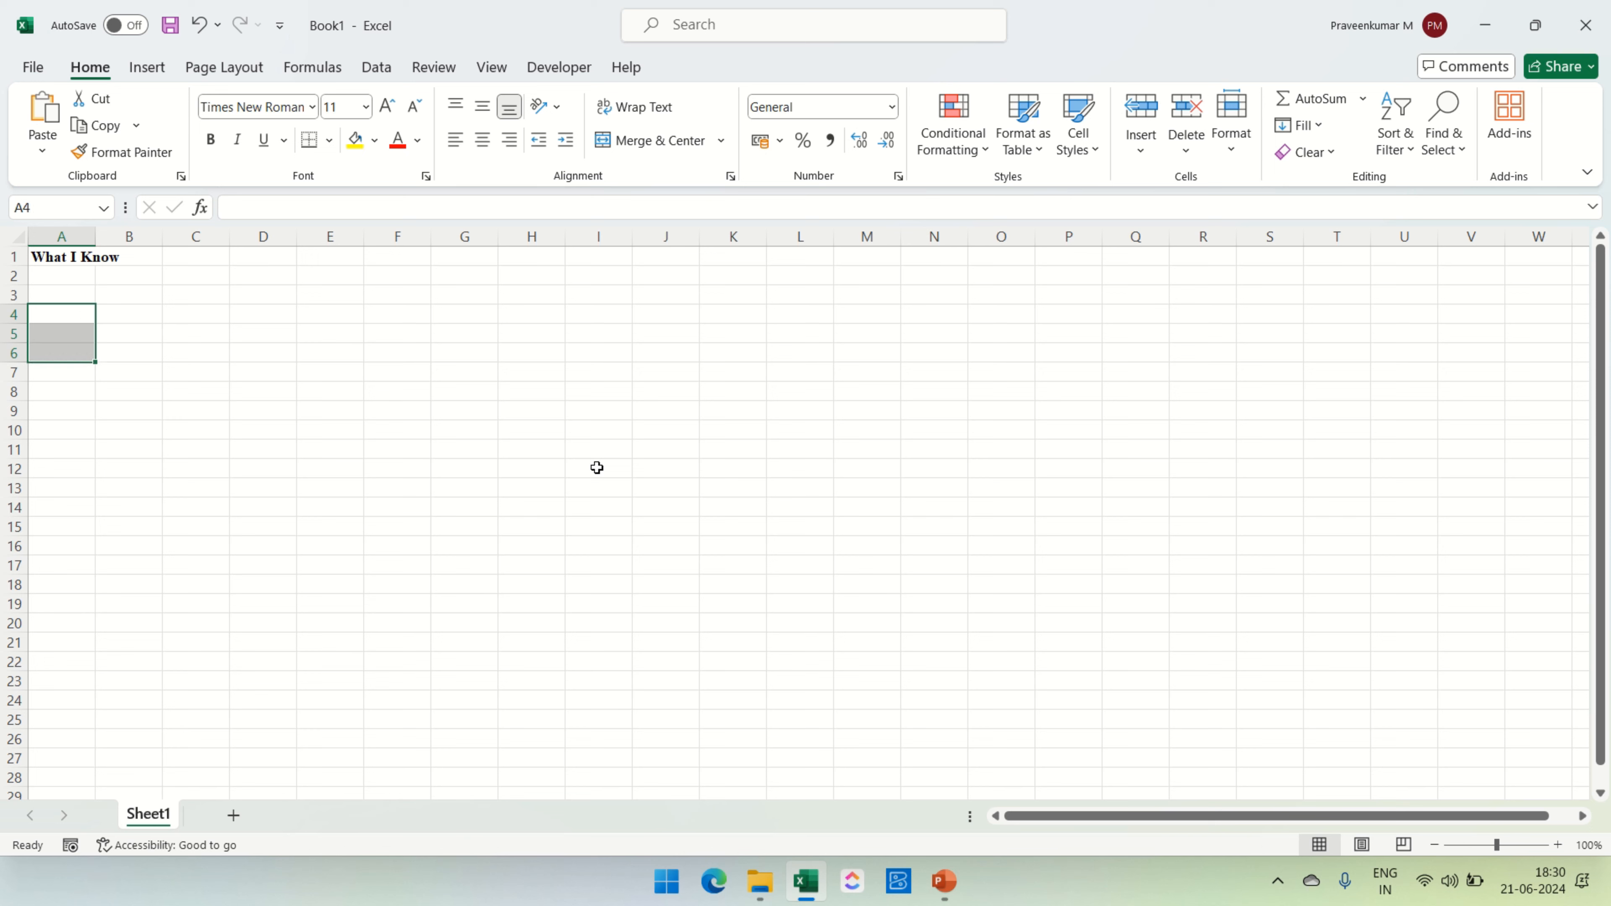
Enter the number 1 in cell B4 and the number 2 in cell B5
{"action": "key", "text": "shift+Up"}
{"action": "key", "text": "shift+Up"}
{"action": "key", "text": "Right"}
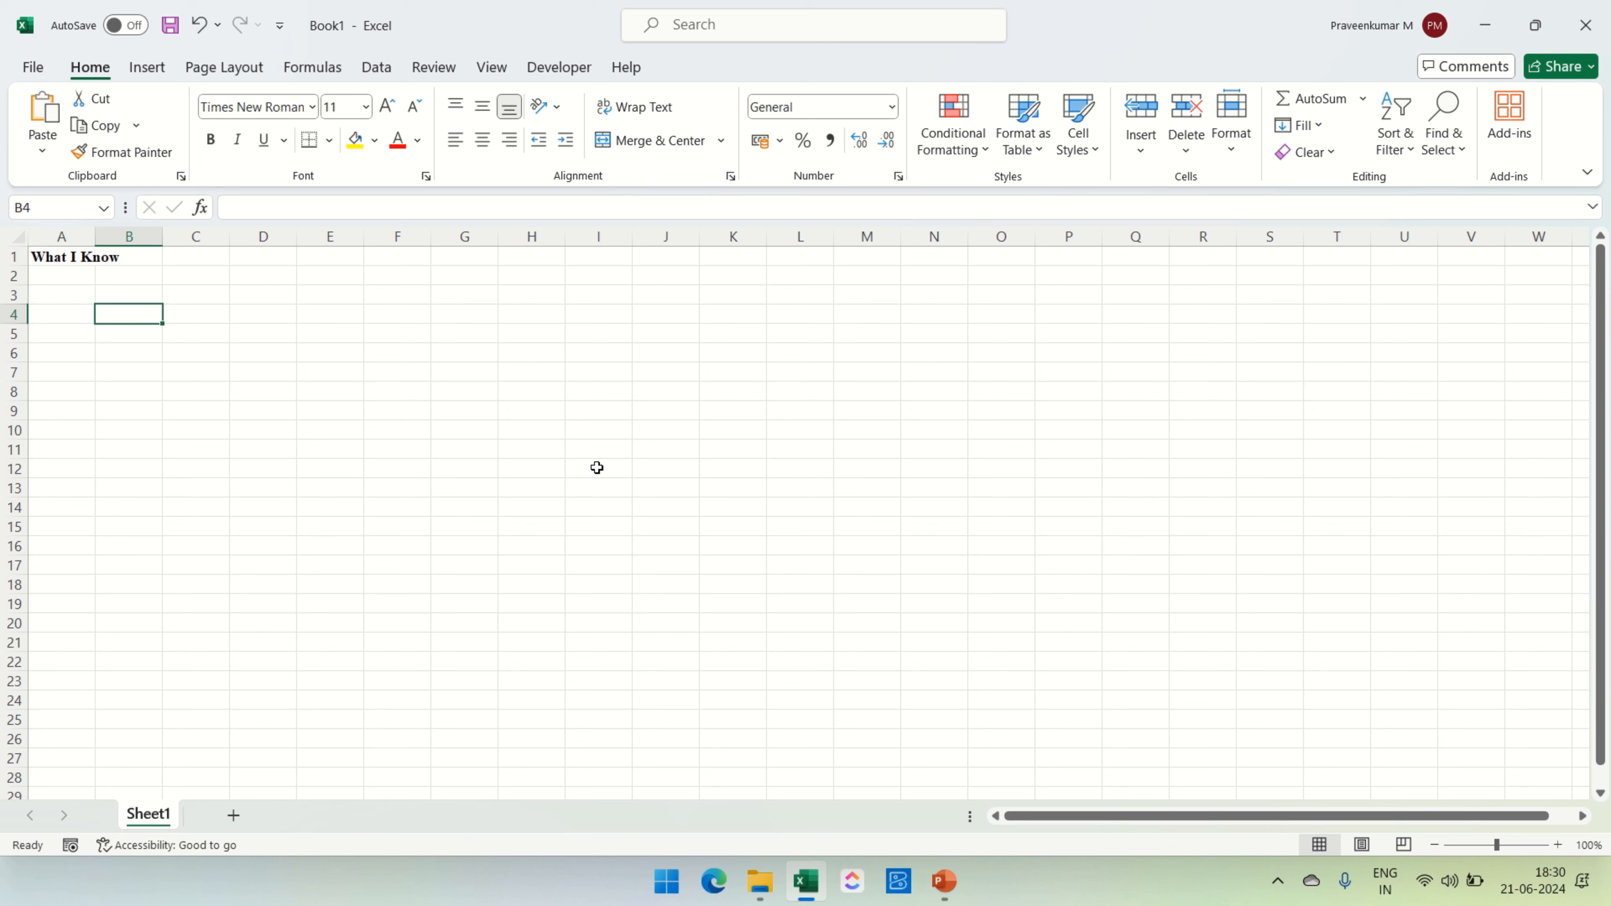
{"action": "type", "text": "="}
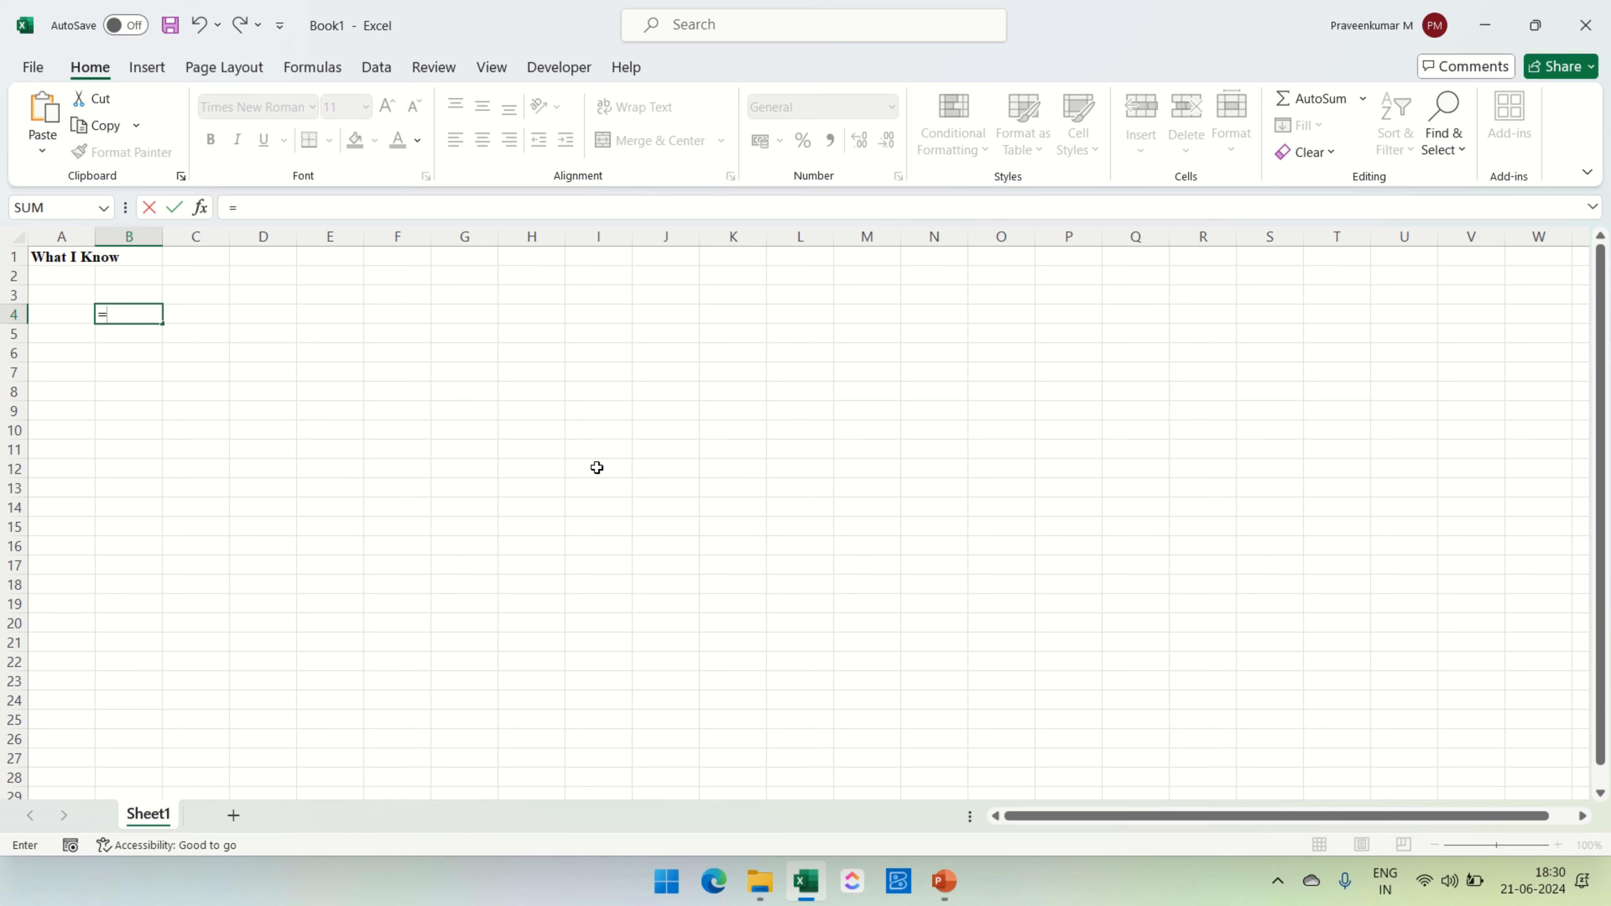
{"action": "key", "text": "Escape"}
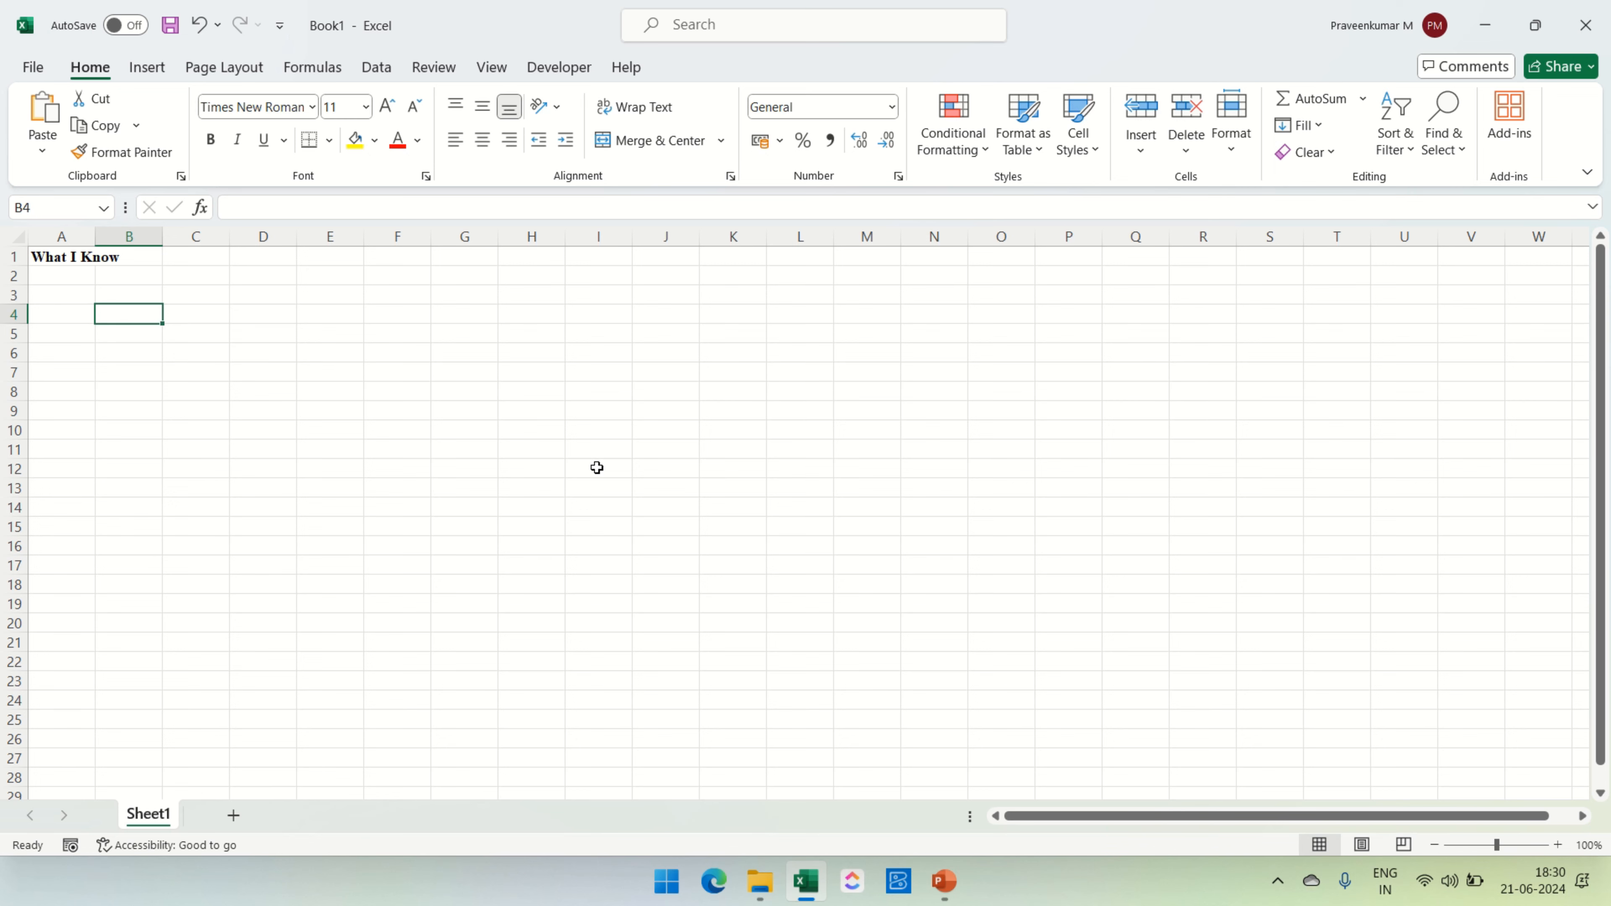
{"action": "type", "text": "1"}
{"action": "key", "text": "Return"}
{"action": "type", "text": "2"}
{"action": "key", "text": "Return"}
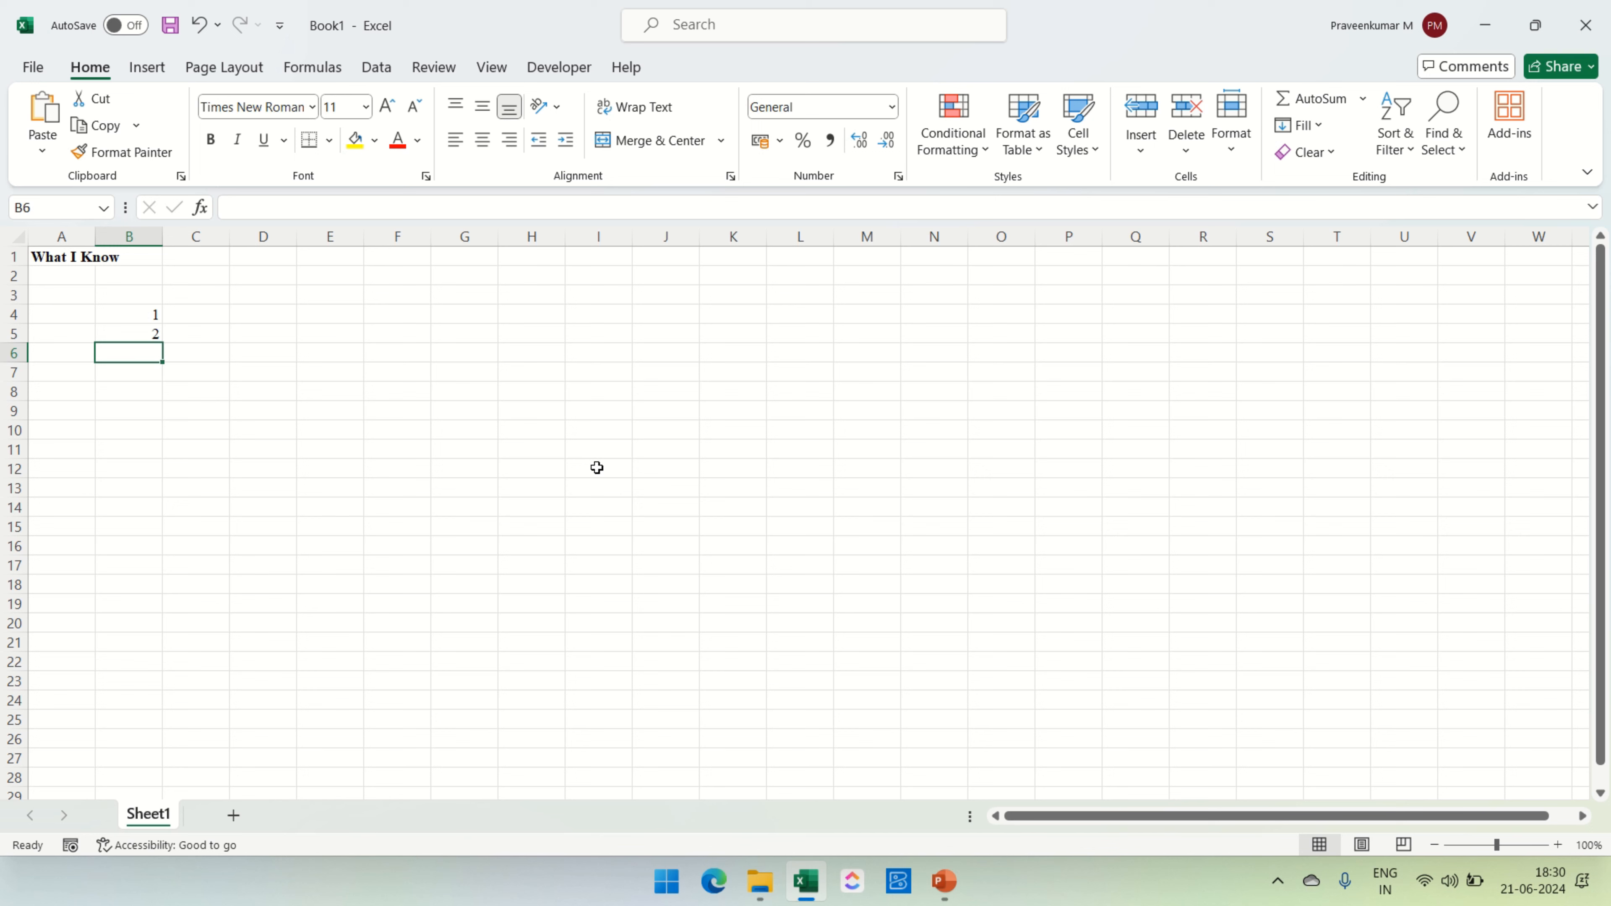
Add the two numbers in cell B6 with the formula =B4+B5
{"action": "type", "text": "="}
{"action": "key", "text": "Up"}
{"action": "key", "text": "Up"}
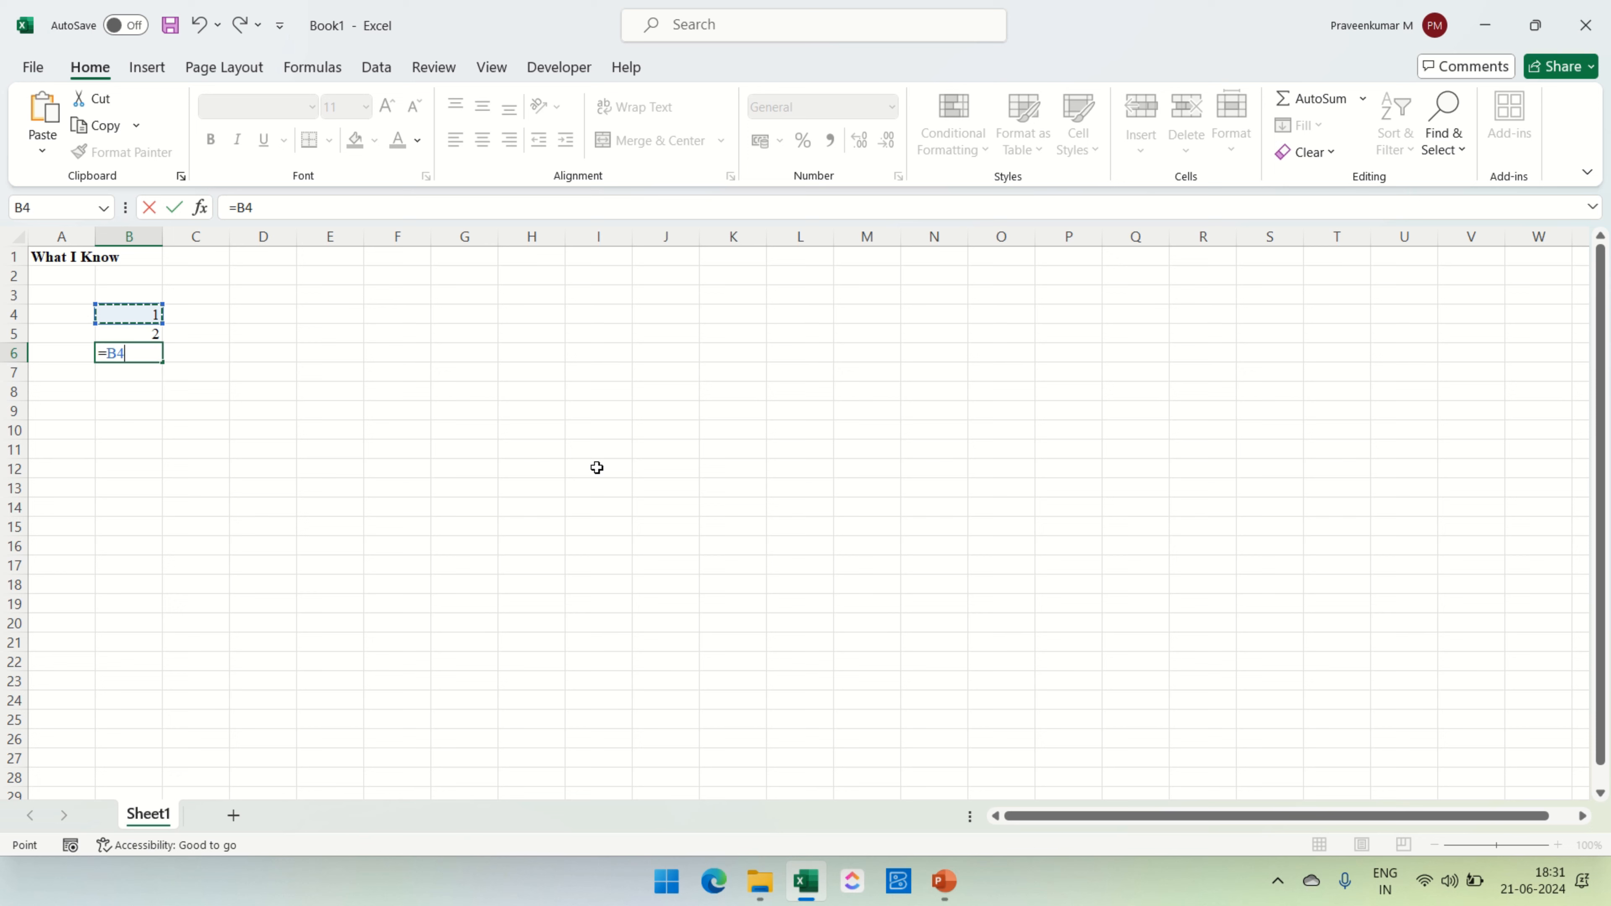
{"action": "type", "text": "+"}
{"action": "key", "text": "Up"}
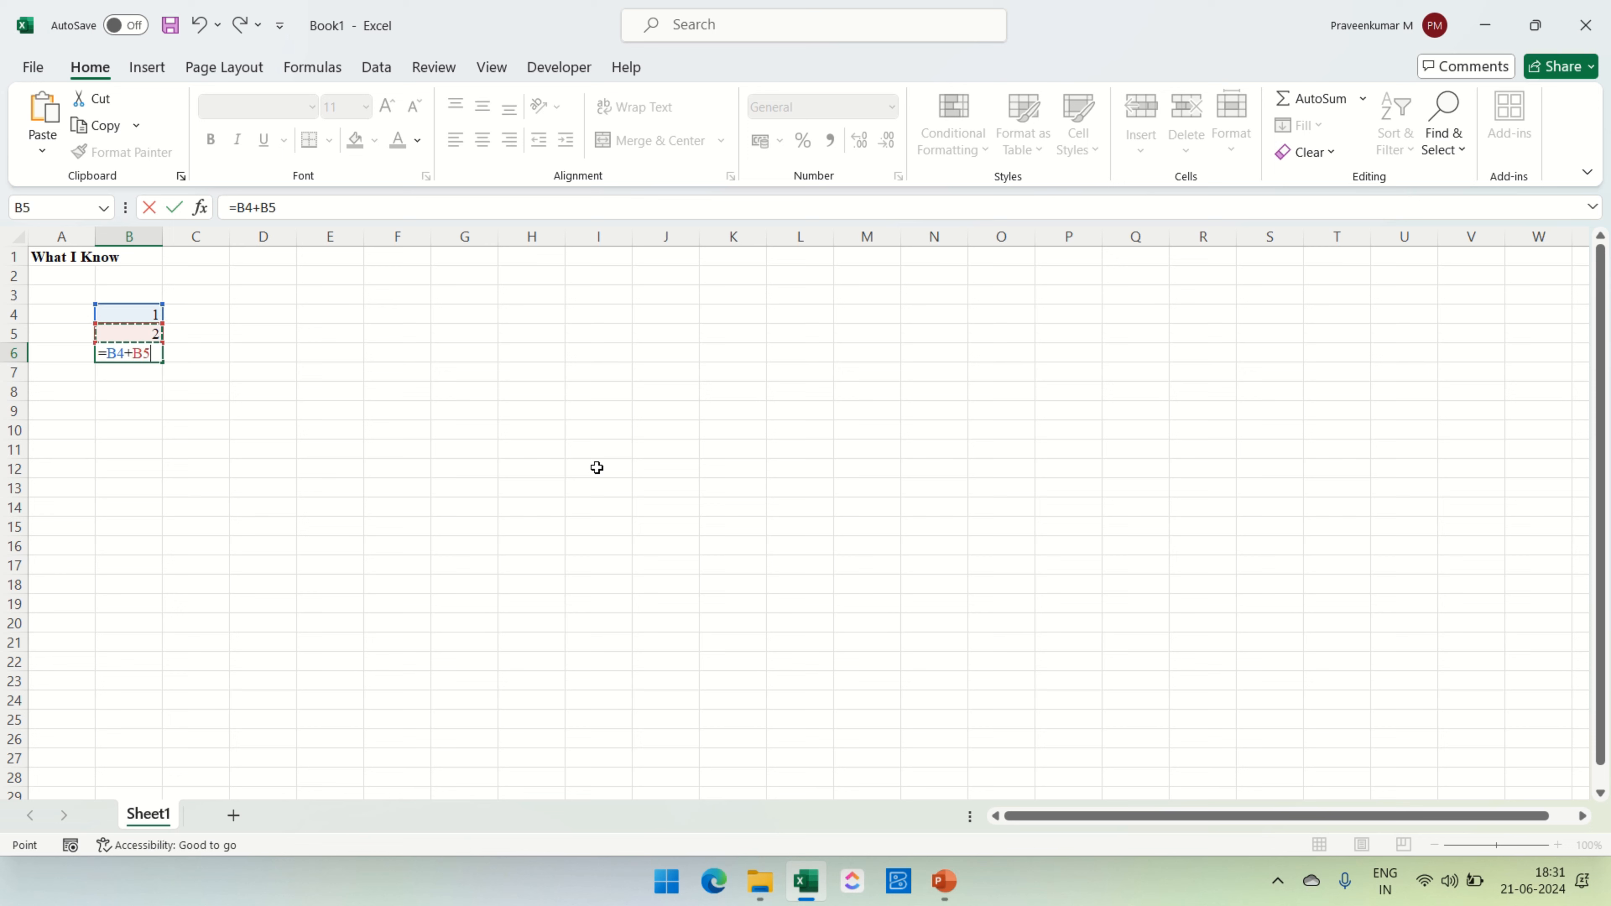
{"action": "key", "text": "Return"}
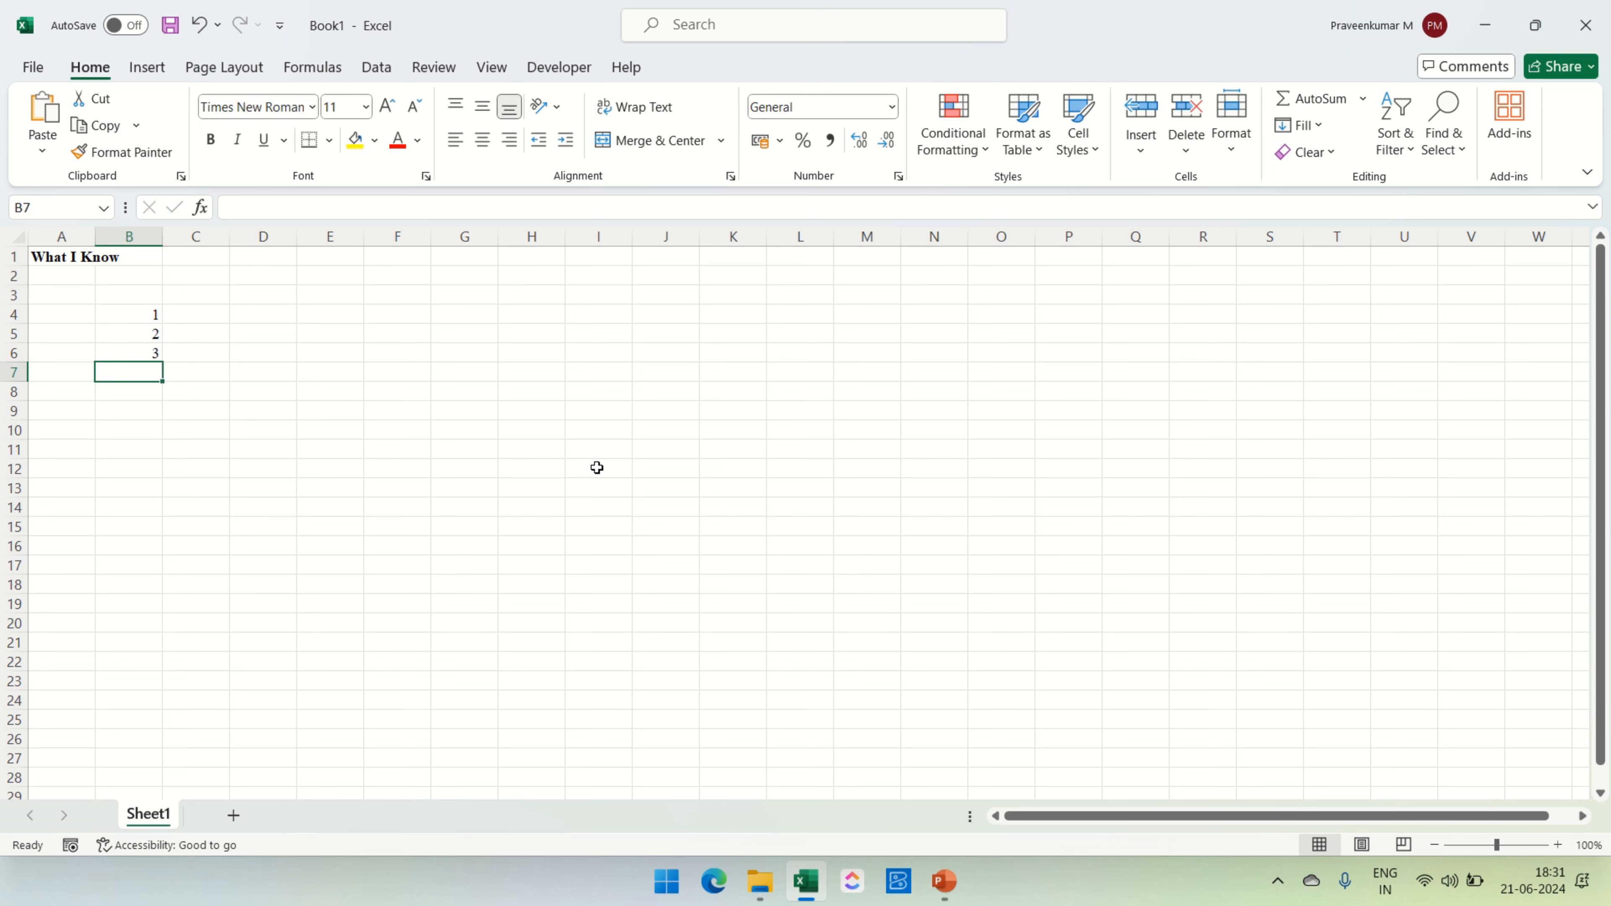
Subtract the first number from the second in cell C6 with the formula =B5-B4
{"action": "key", "text": "Up"}
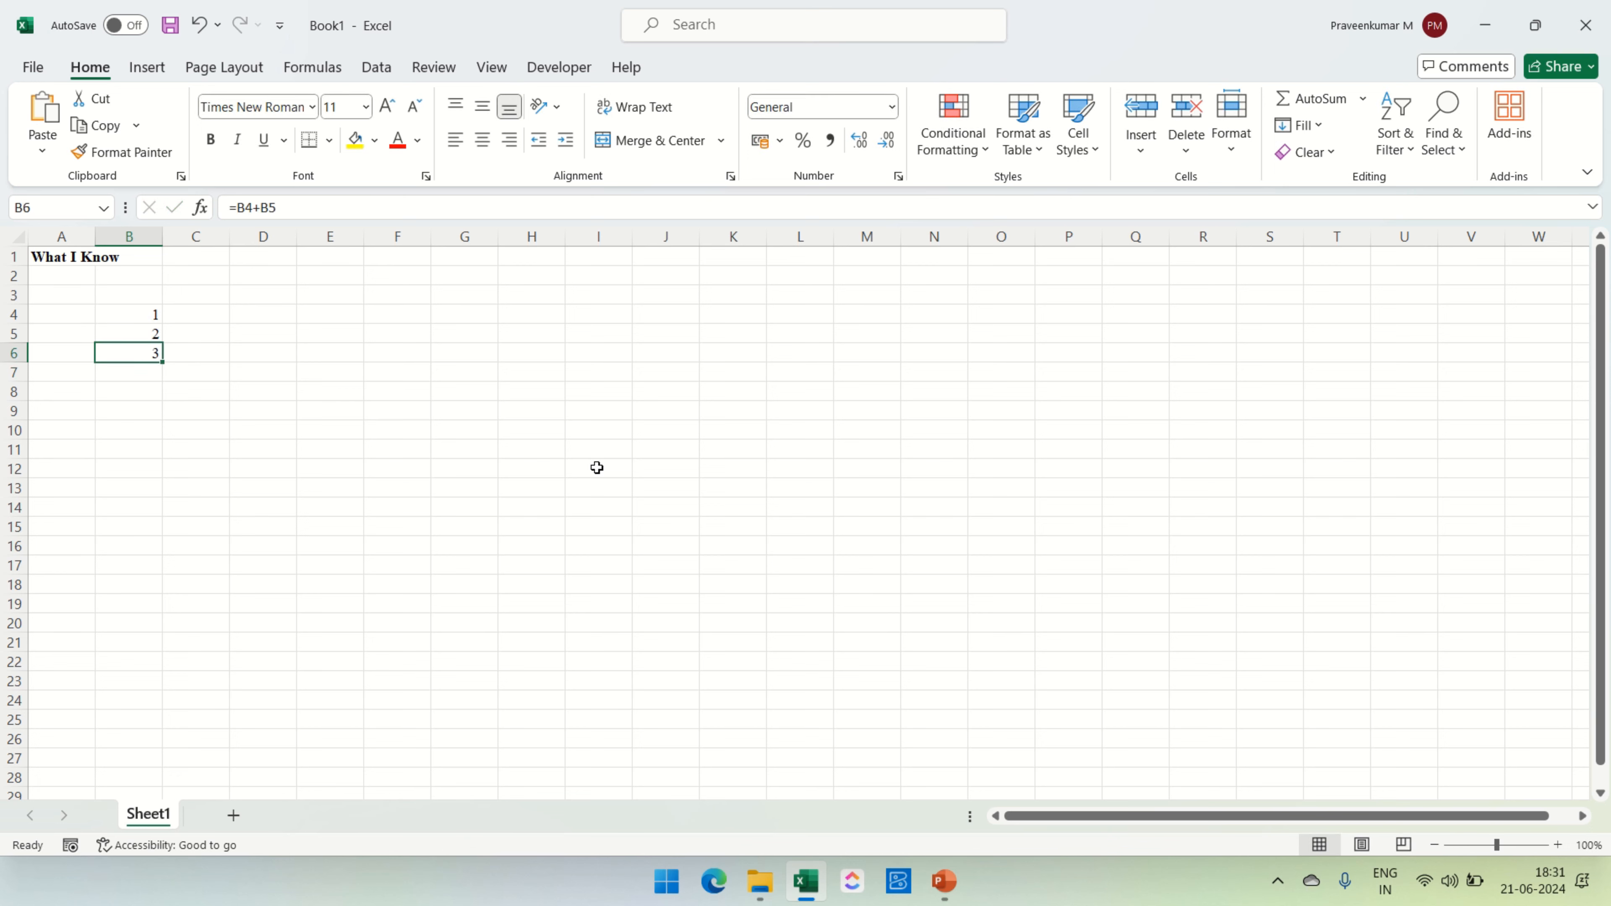
{"action": "key", "text": "Right"}
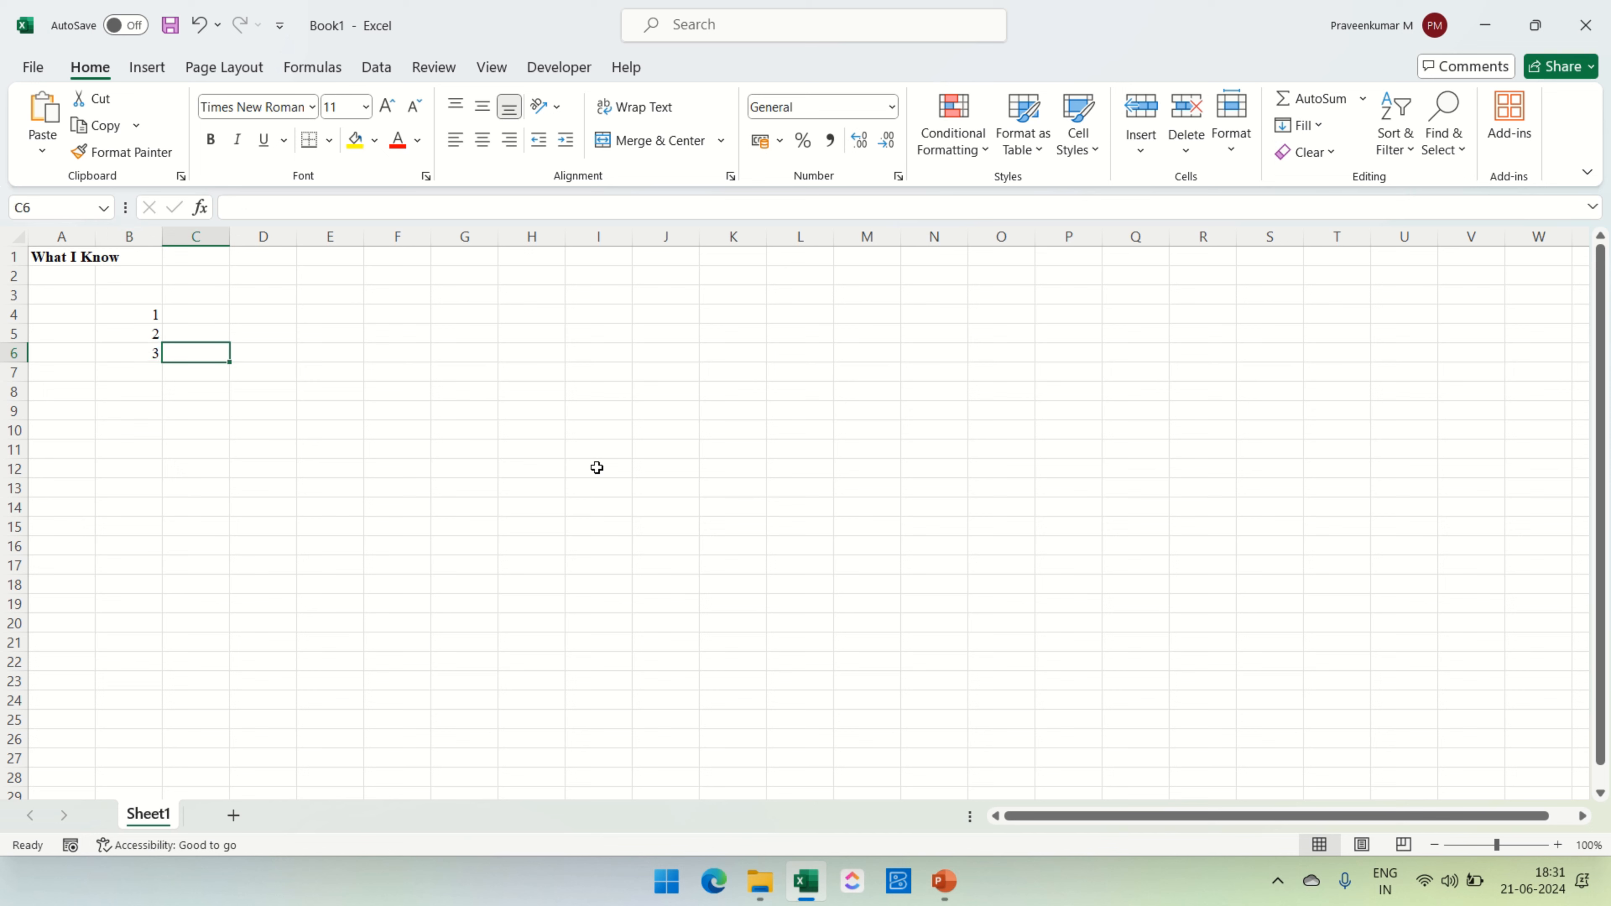
{"action": "type", "text": "="}
{"action": "key", "text": "Left"}
{"action": "key", "text": "Up"}
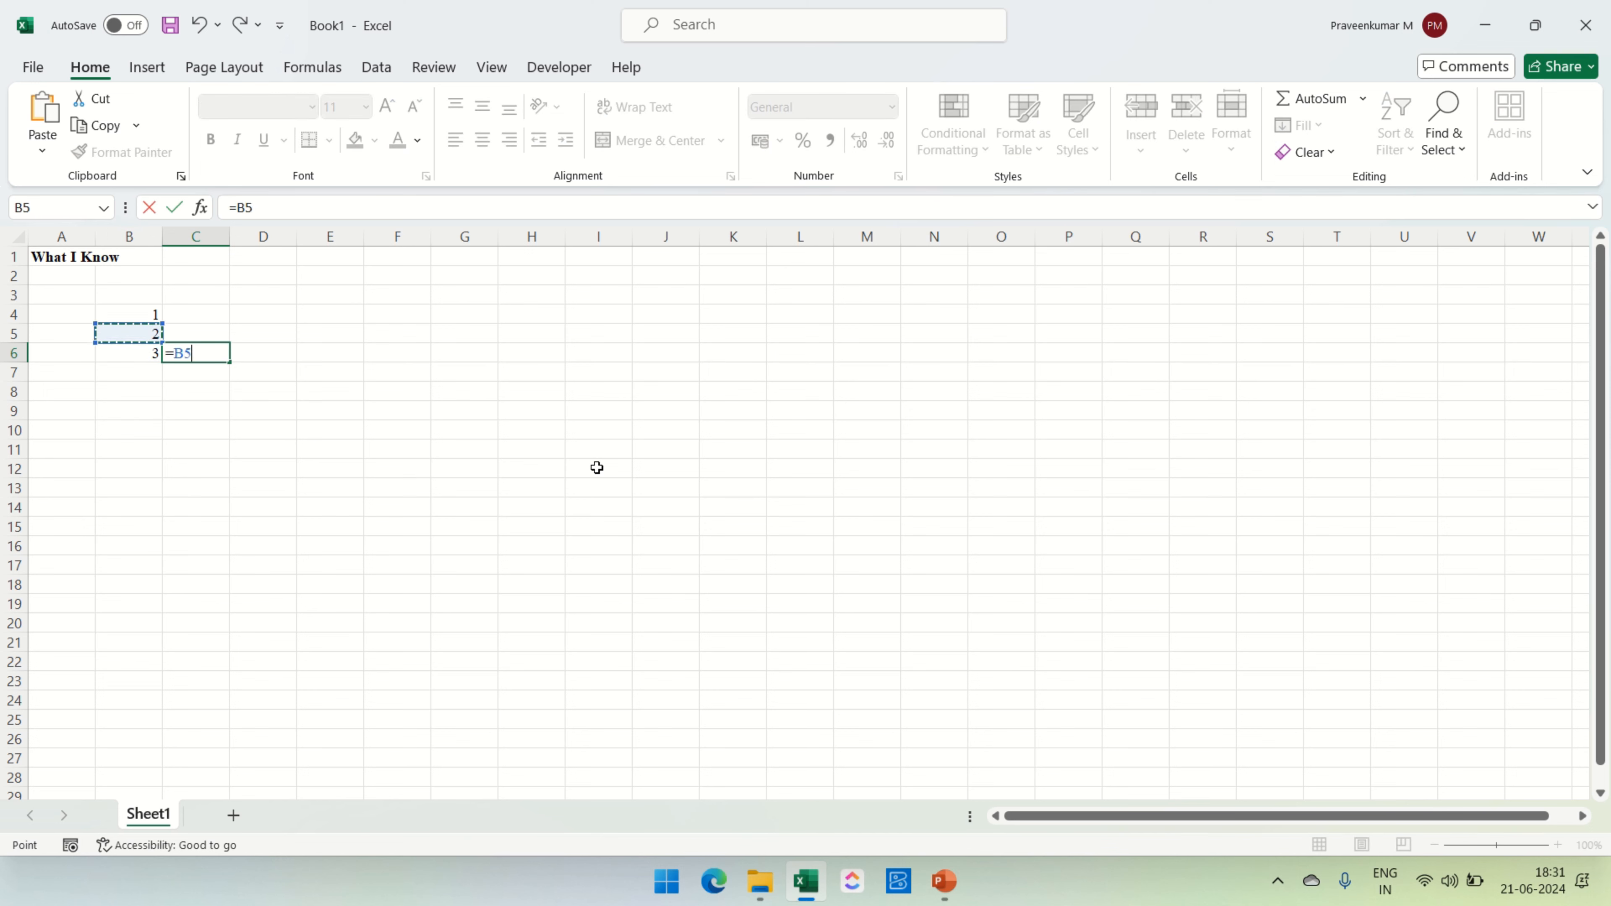
{"action": "type", "text": "-"}
{"action": "key", "text": "Left"}
{"action": "key", "text": "Left"}
{"action": "key", "text": "Right"}
{"action": "key", "text": "Up"}
{"action": "key", "text": "Up"}
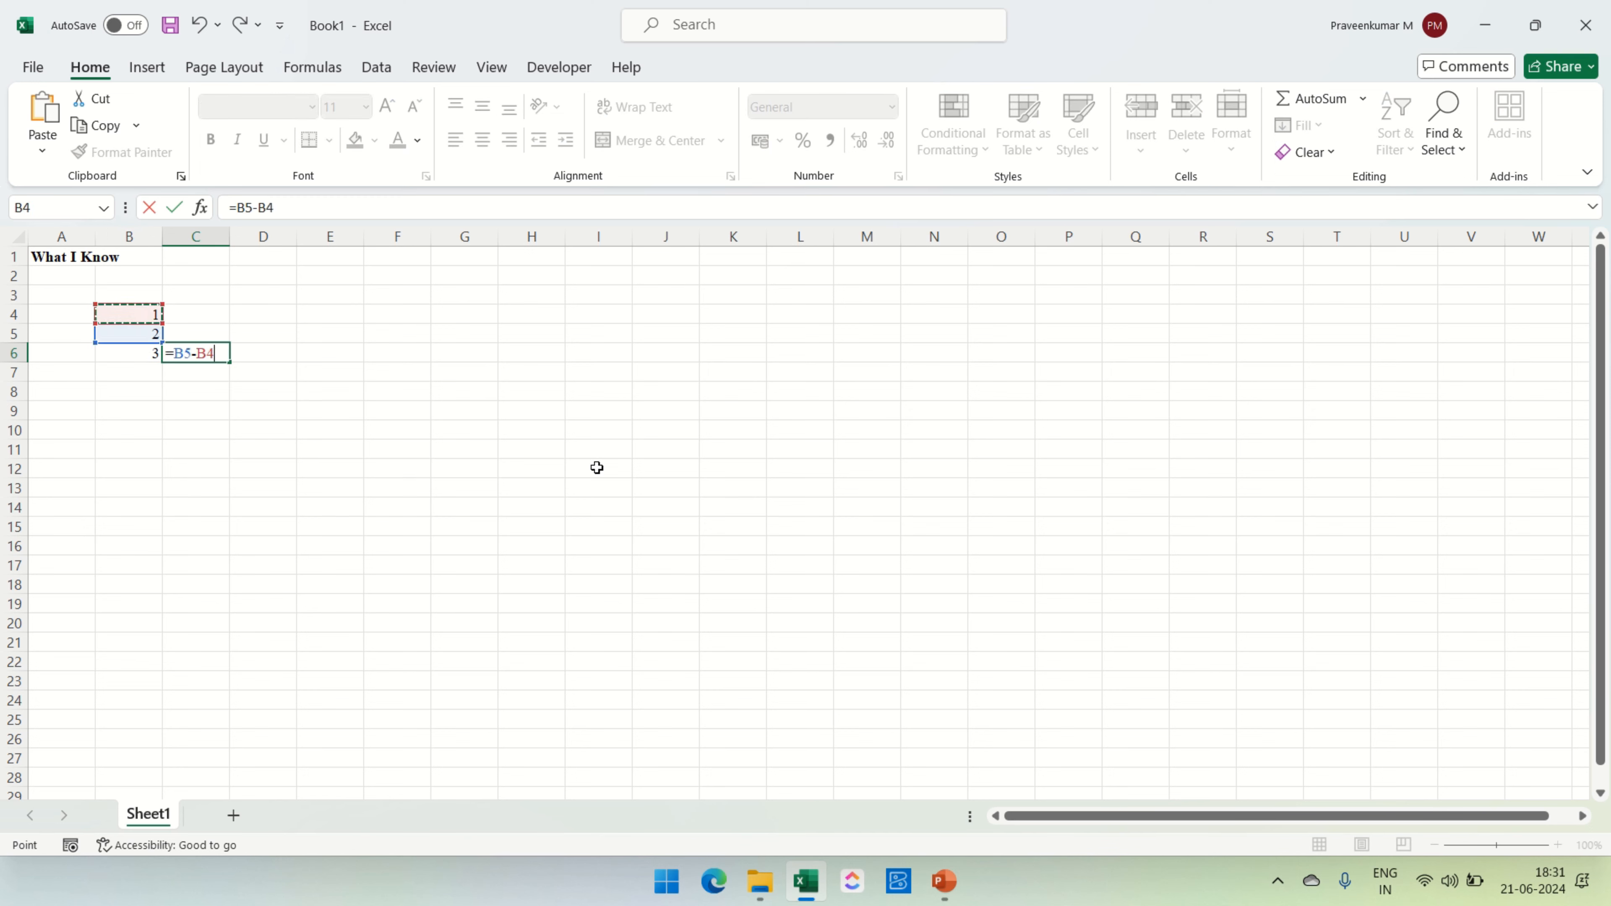
{"action": "key", "text": "Return"}
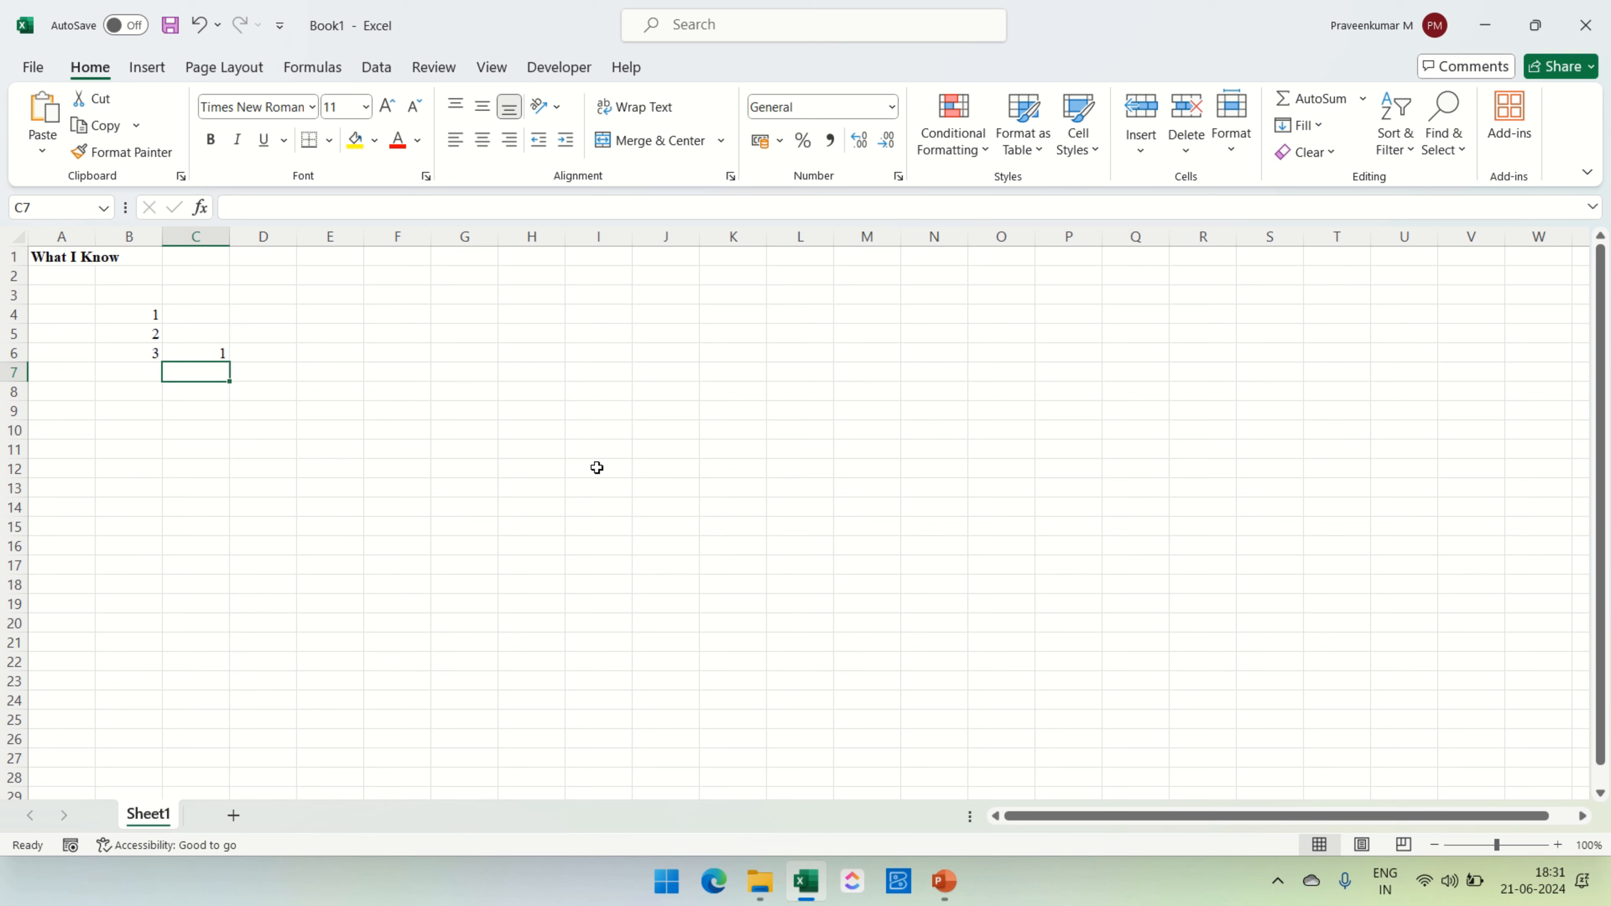
Multiply the two numbers in cell D6 with the formula =B5*B4
{"action": "key", "text": "Up"}
{"action": "key", "text": "Right"}
{"action": "type", "text": "="}
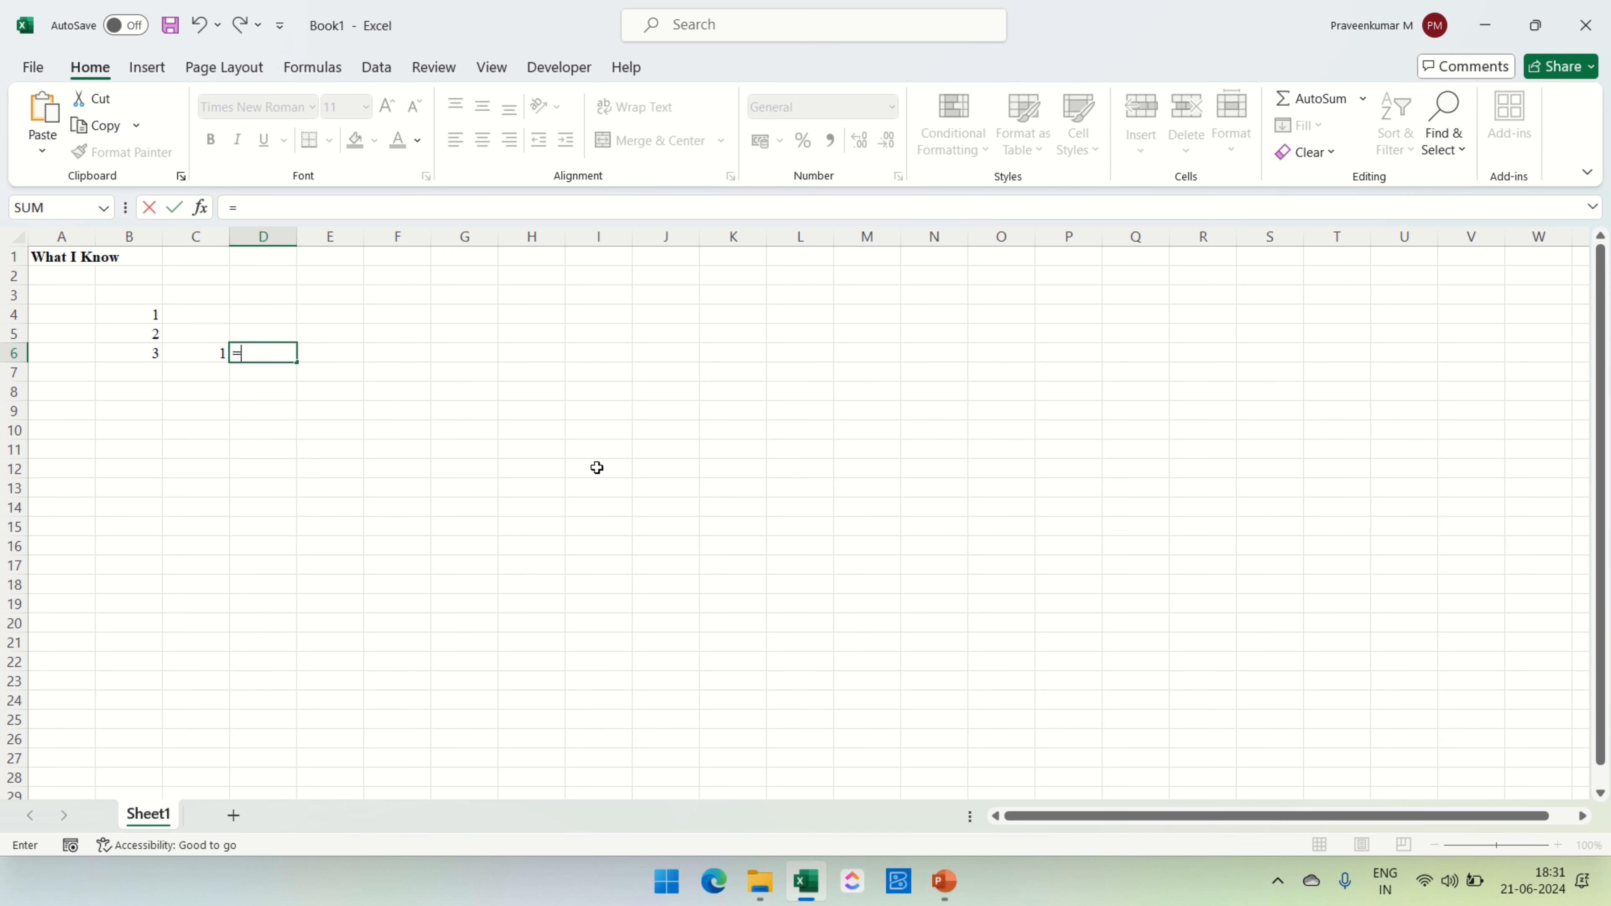
{"action": "key", "text": "Left"}
{"action": "key", "text": "Up"}
{"action": "type", "text": "*"}
{"action": "key", "text": "Left"}
{"action": "key", "text": "Left"}
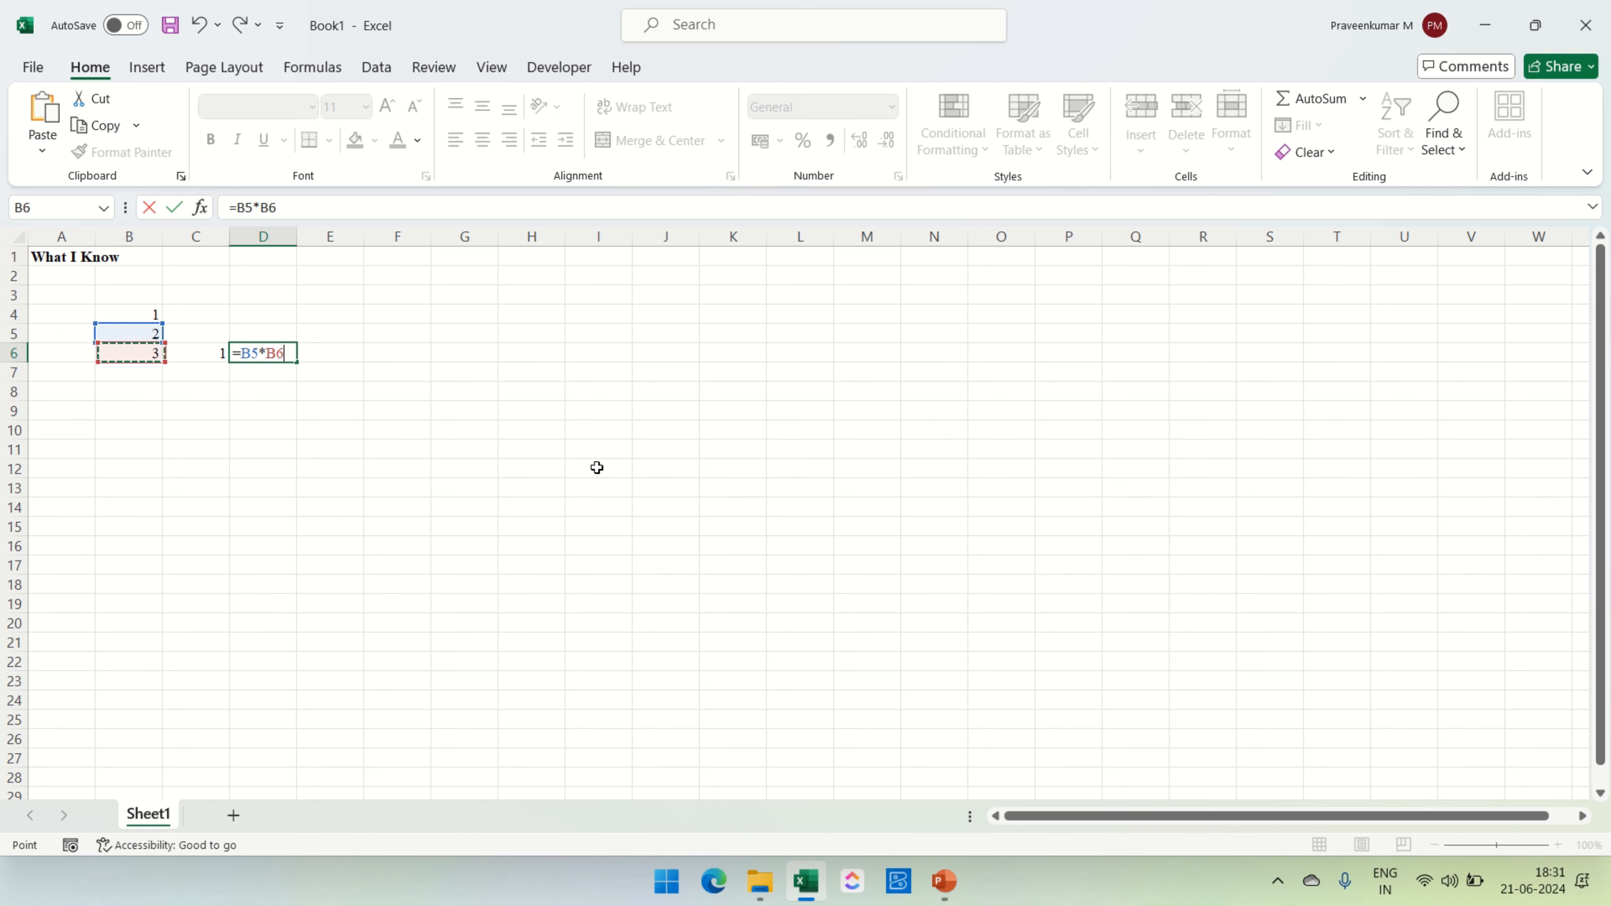
{"action": "key", "text": "Up"}
{"action": "key", "text": "Up"}
{"action": "key", "text": "Return"}
Divide the value in B6 by the one in B5 in cell E6 with the formula =B6/B5
{"action": "key", "text": "Up"}
{"action": "key", "text": "Right"}
{"action": "type", "text": "="}
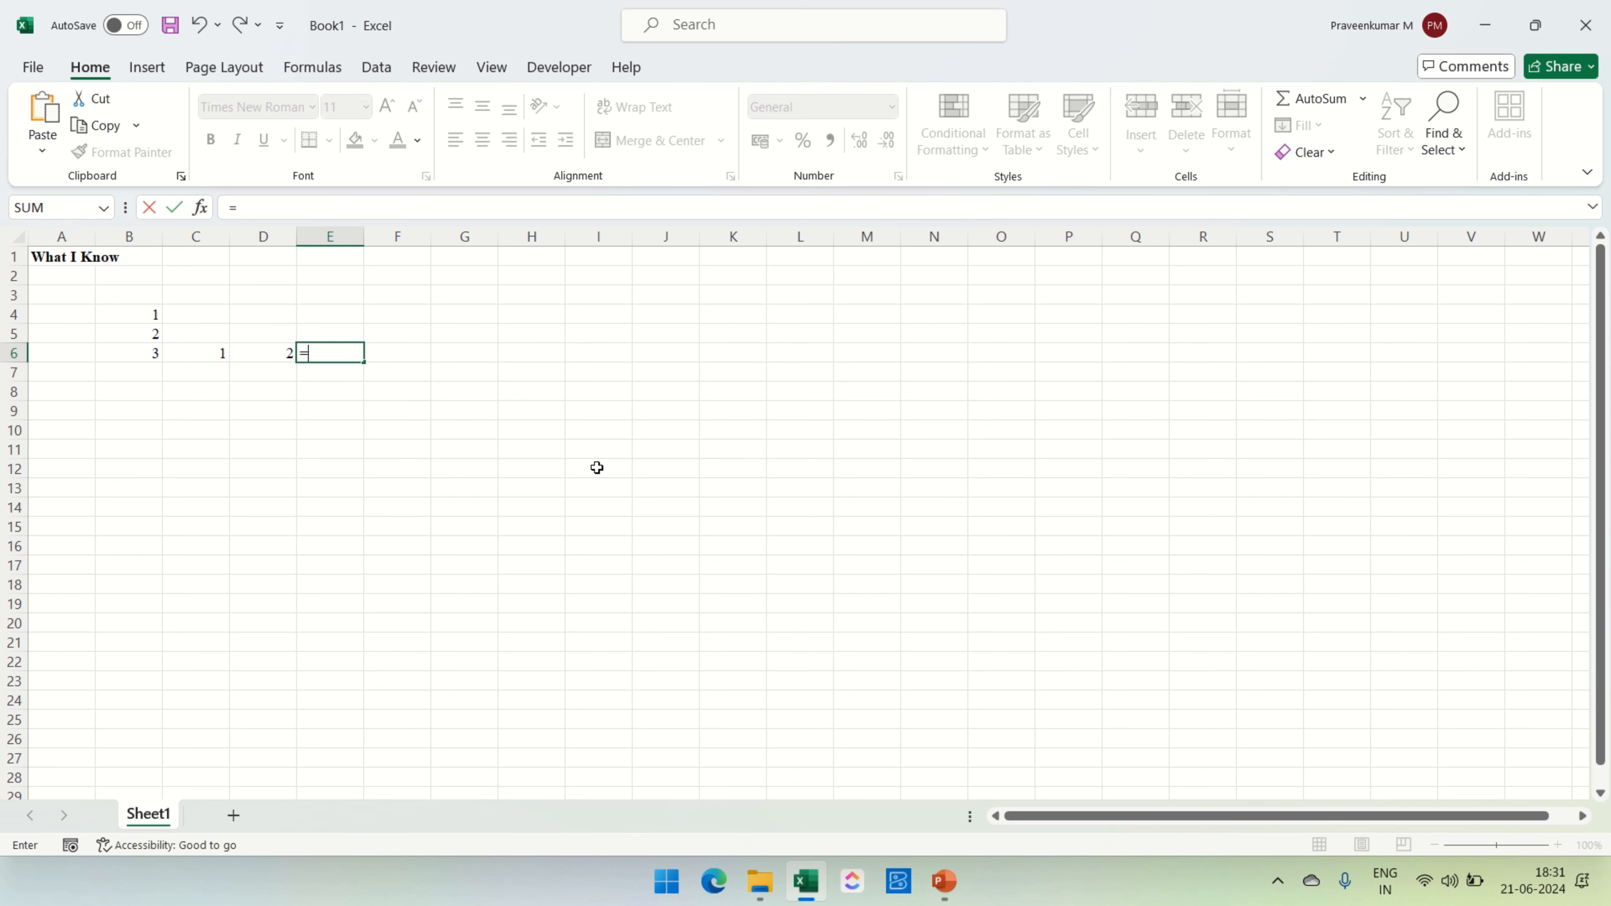
{"action": "key", "text": "Left"}
{"action": "key", "text": "Left"}
{"action": "key", "text": "Left"}
{"action": "type", "text": "/"}
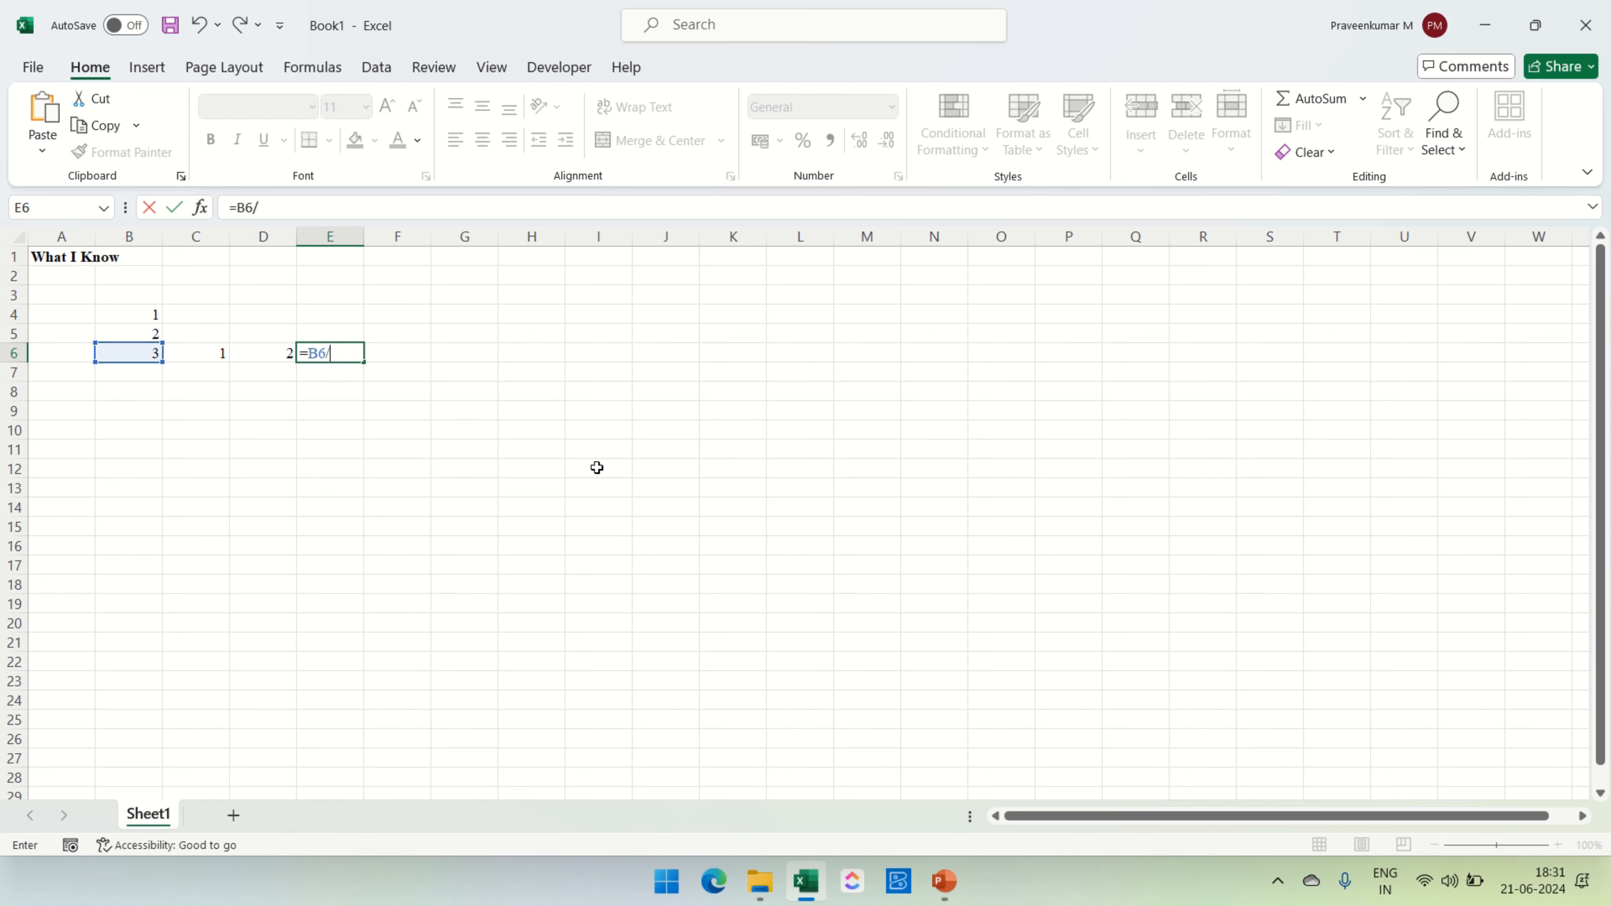
{"action": "key", "text": "Left"}
{"action": "key", "text": "Left"}
{"action": "key", "text": "Left"}
{"action": "key", "text": "Up"}
{"action": "key", "text": "Return"}
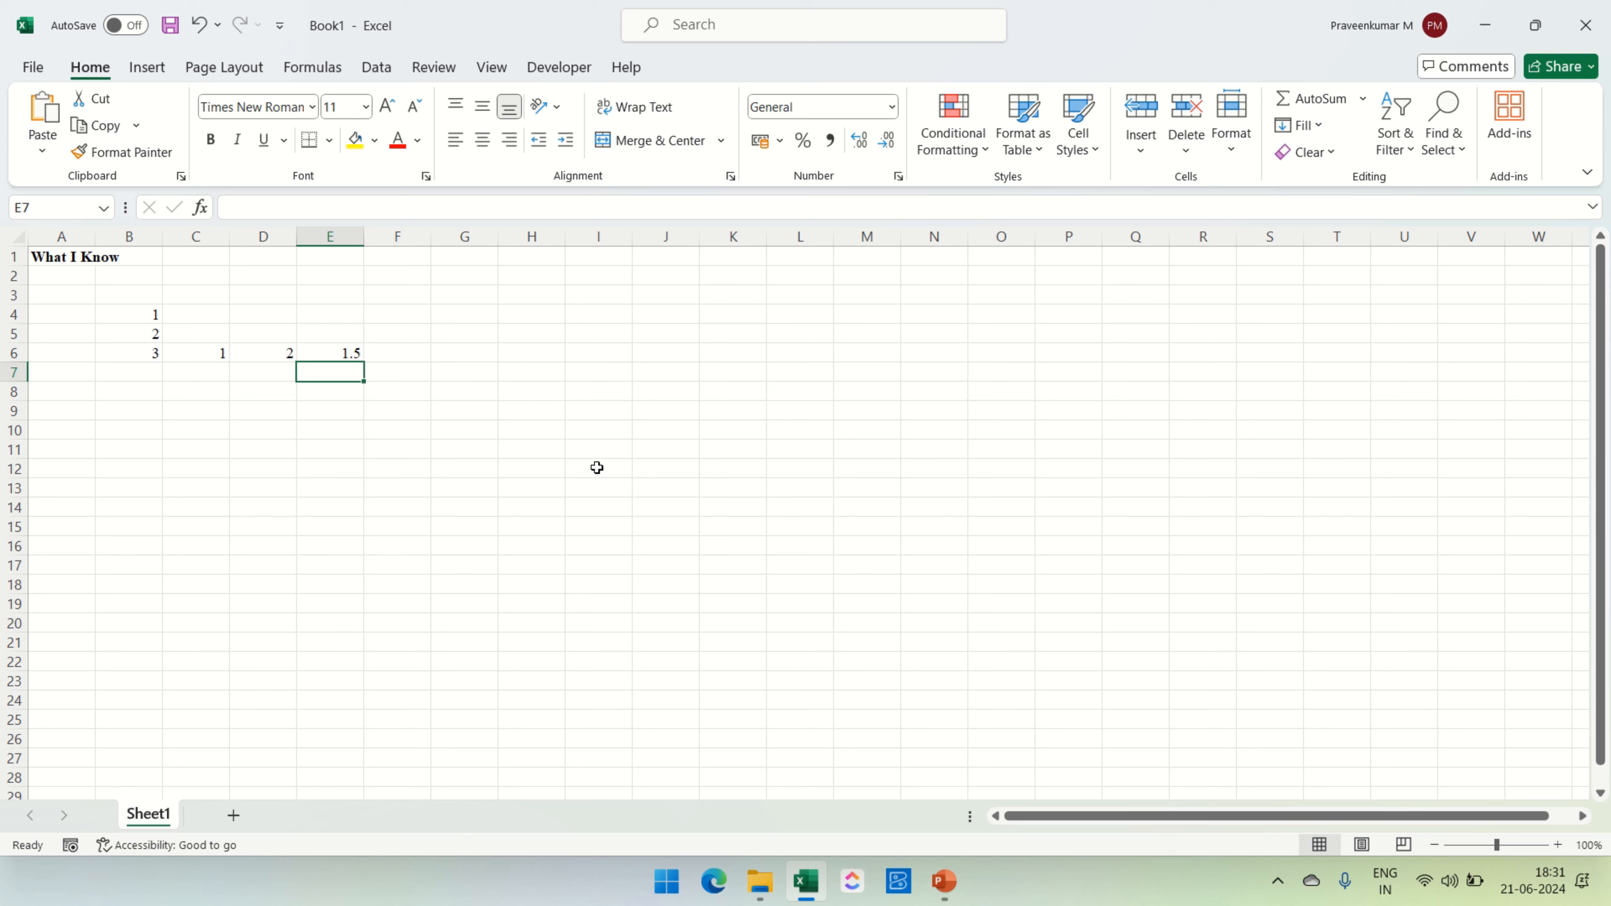
Insert an AutoSum of the range B4:B6 in cell B7
{"action": "key", "text": "Left"}
{"action": "key", "text": "Left"}
{"action": "key", "text": "Left"}
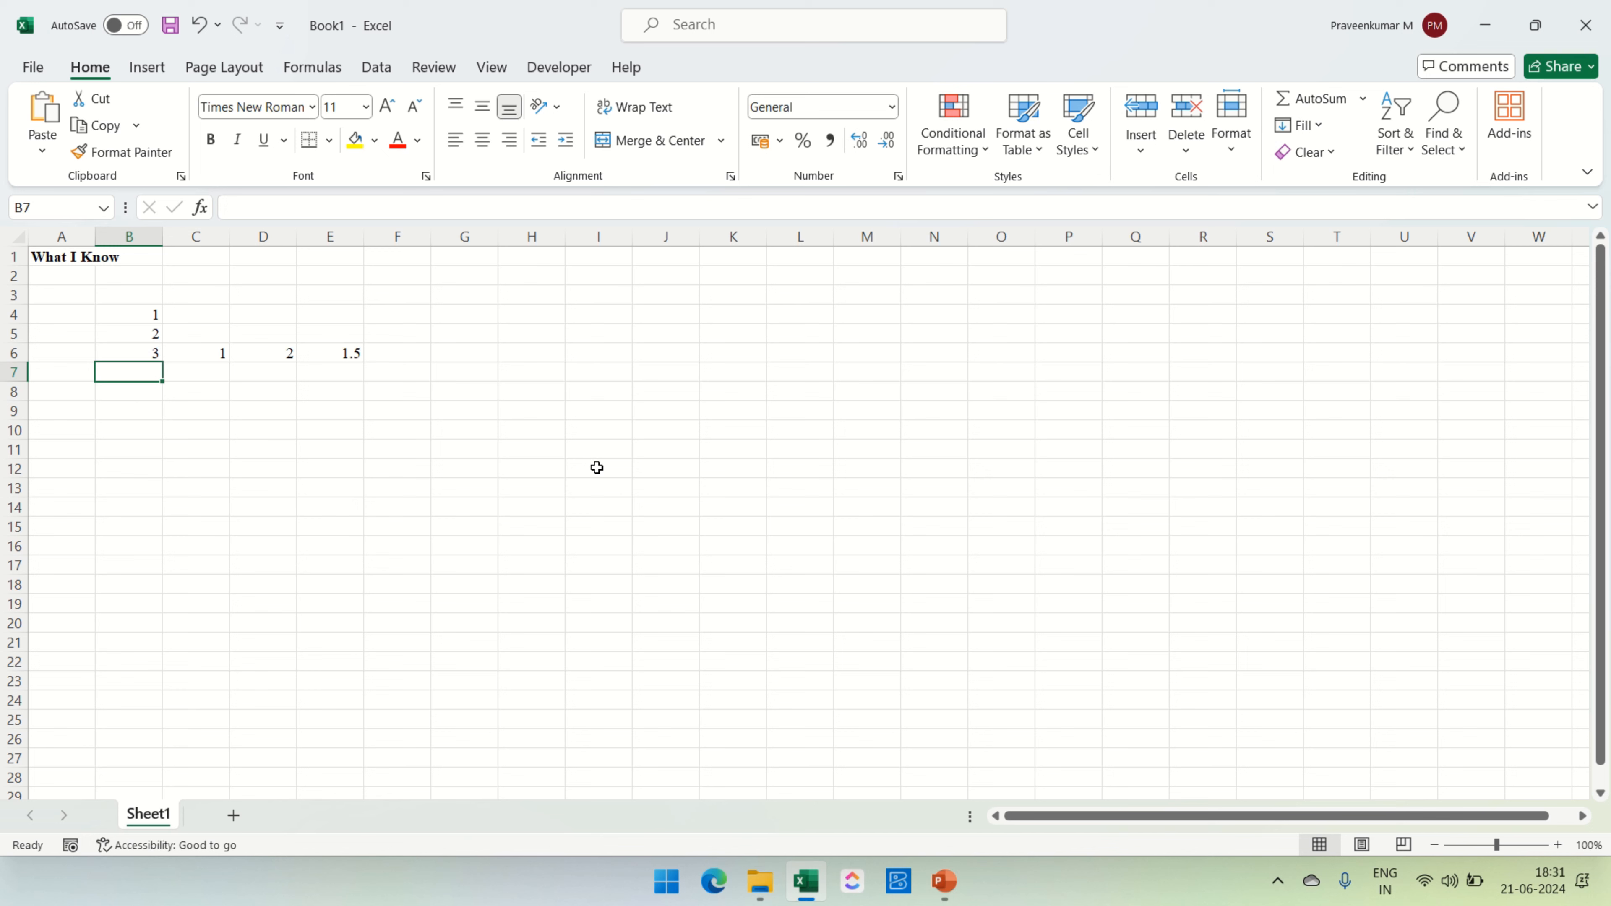
{"action": "key", "text": "alt+equal"}
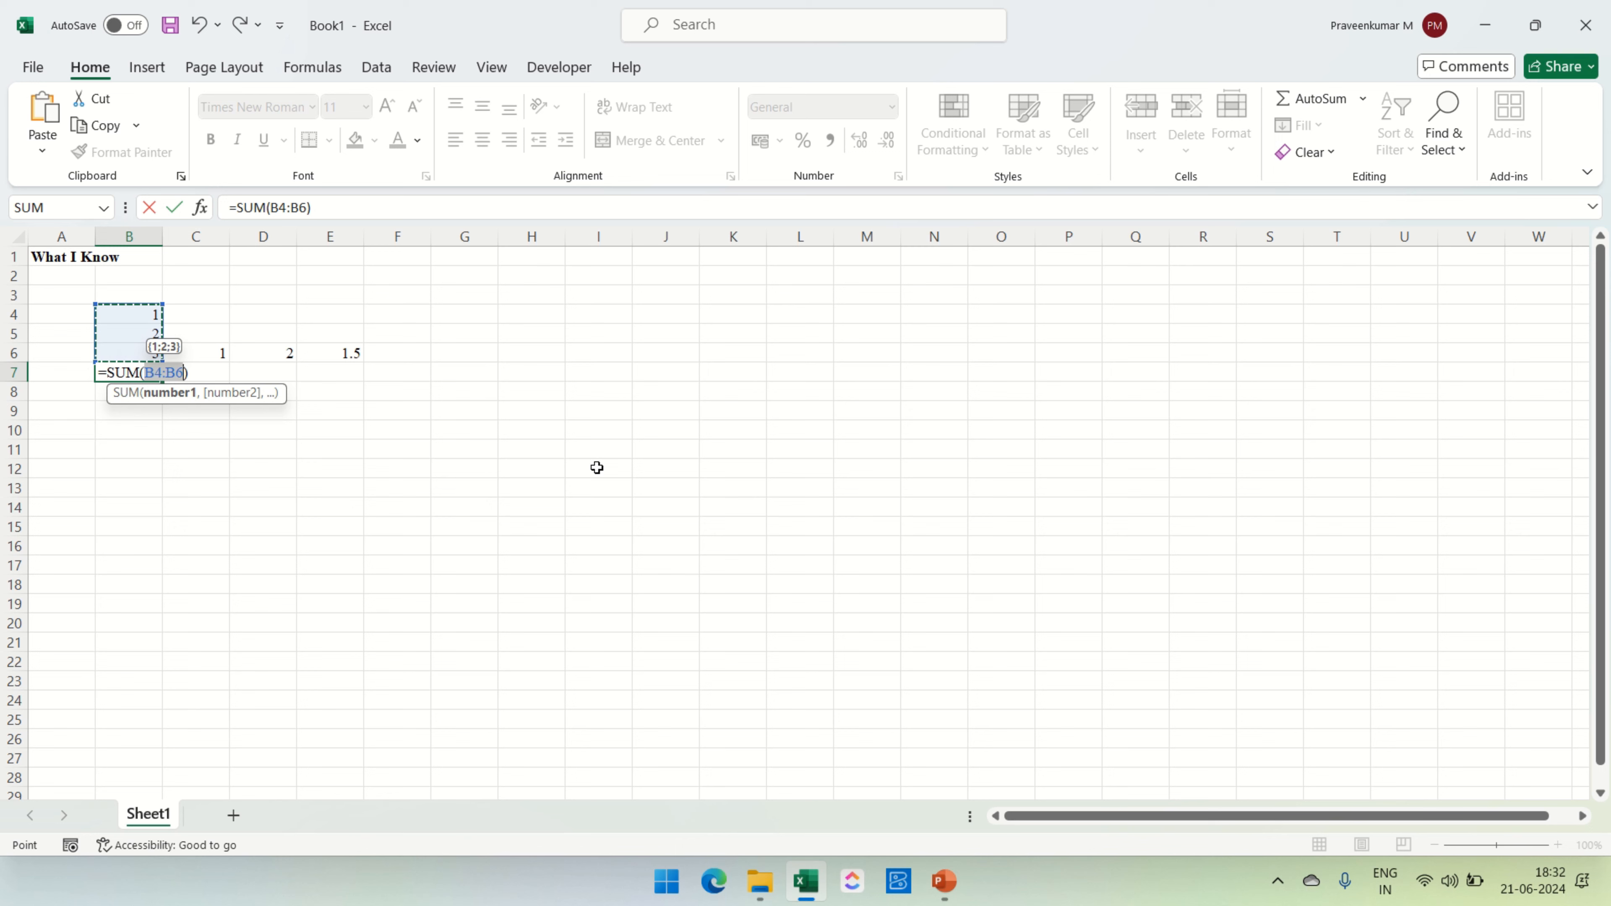
{"action": "key", "text": "Return"}
Enter a SUM formula in cell C7 that adds the separate cells B7, B6 and B5
{"action": "key", "text": "Right"}
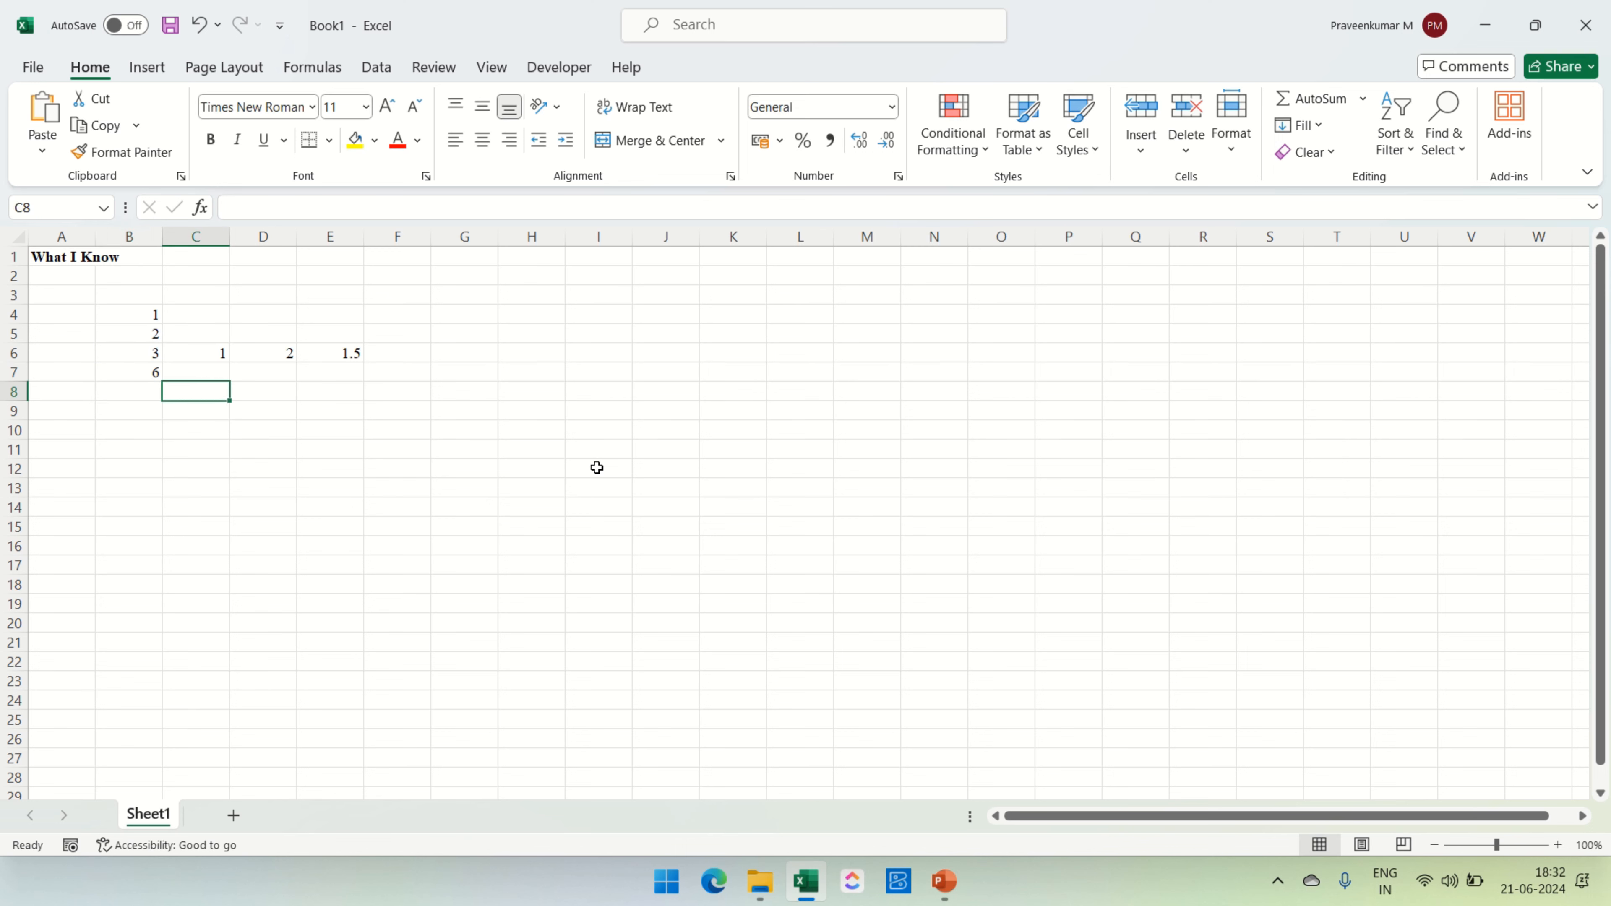
{"action": "key", "text": "Up"}
{"action": "type", "text": "=sum"}
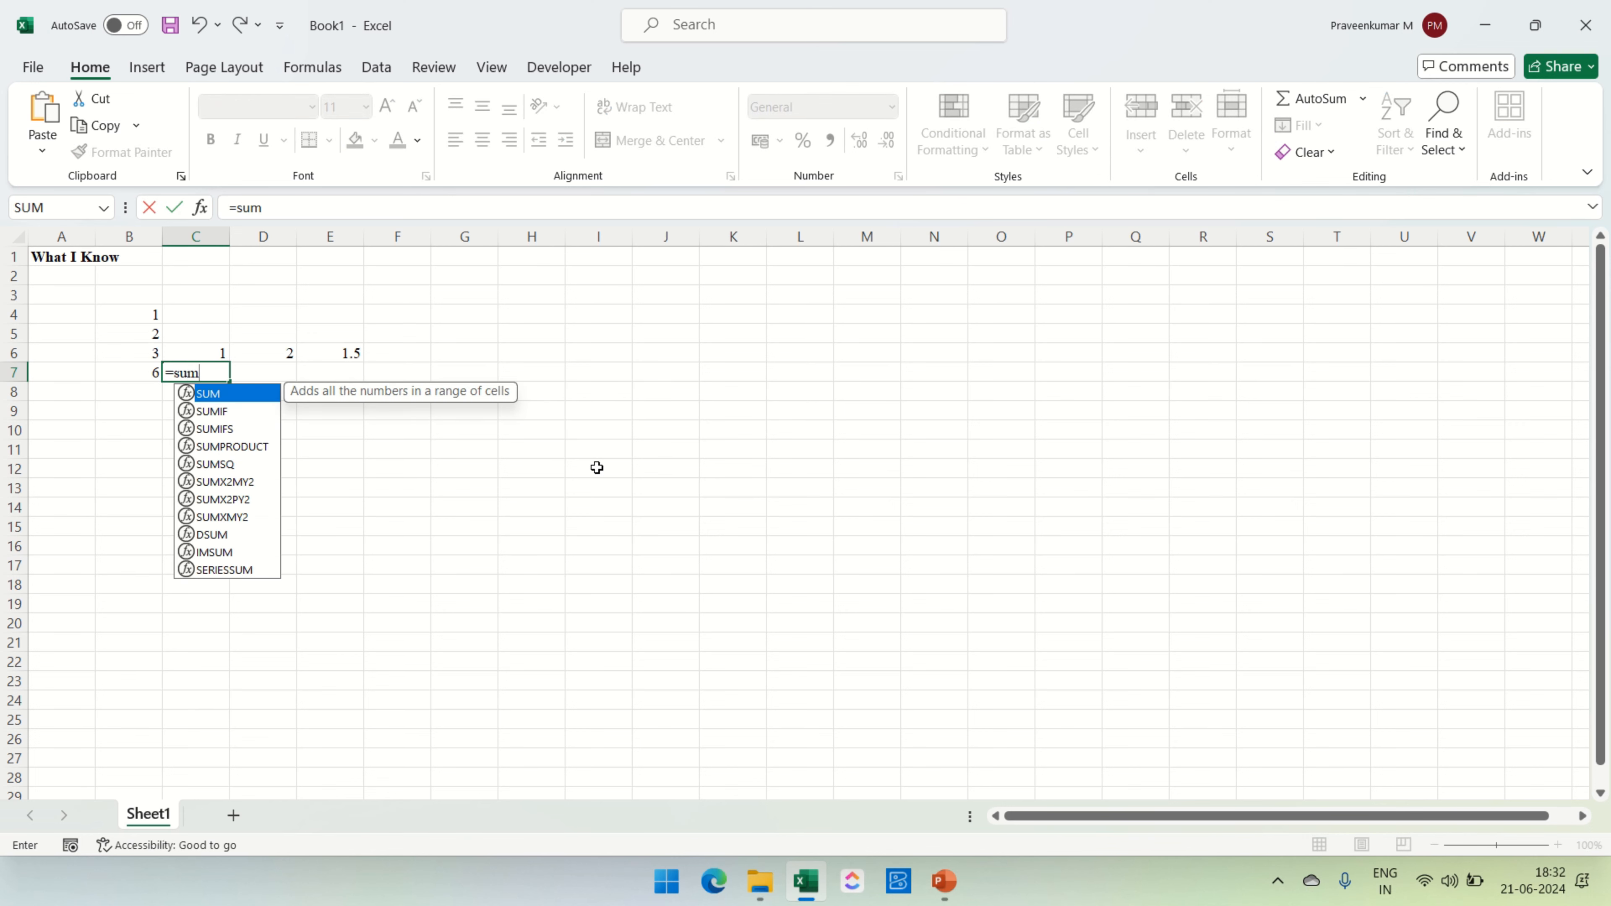
{"action": "key", "text": "Tab"}
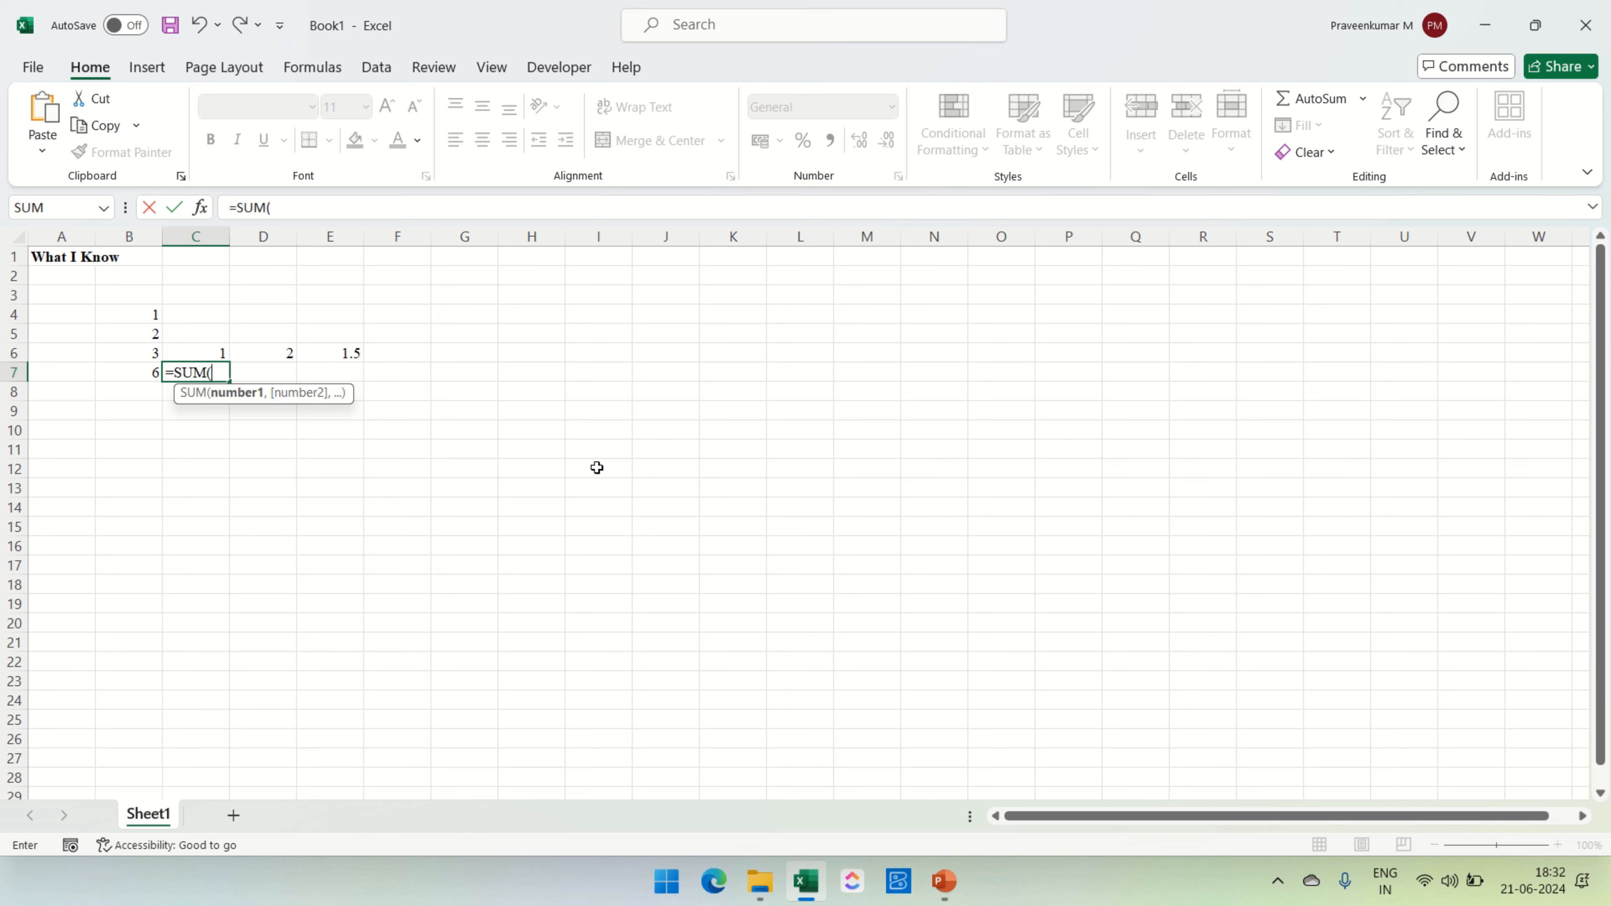
{"action": "key", "text": "Left"}
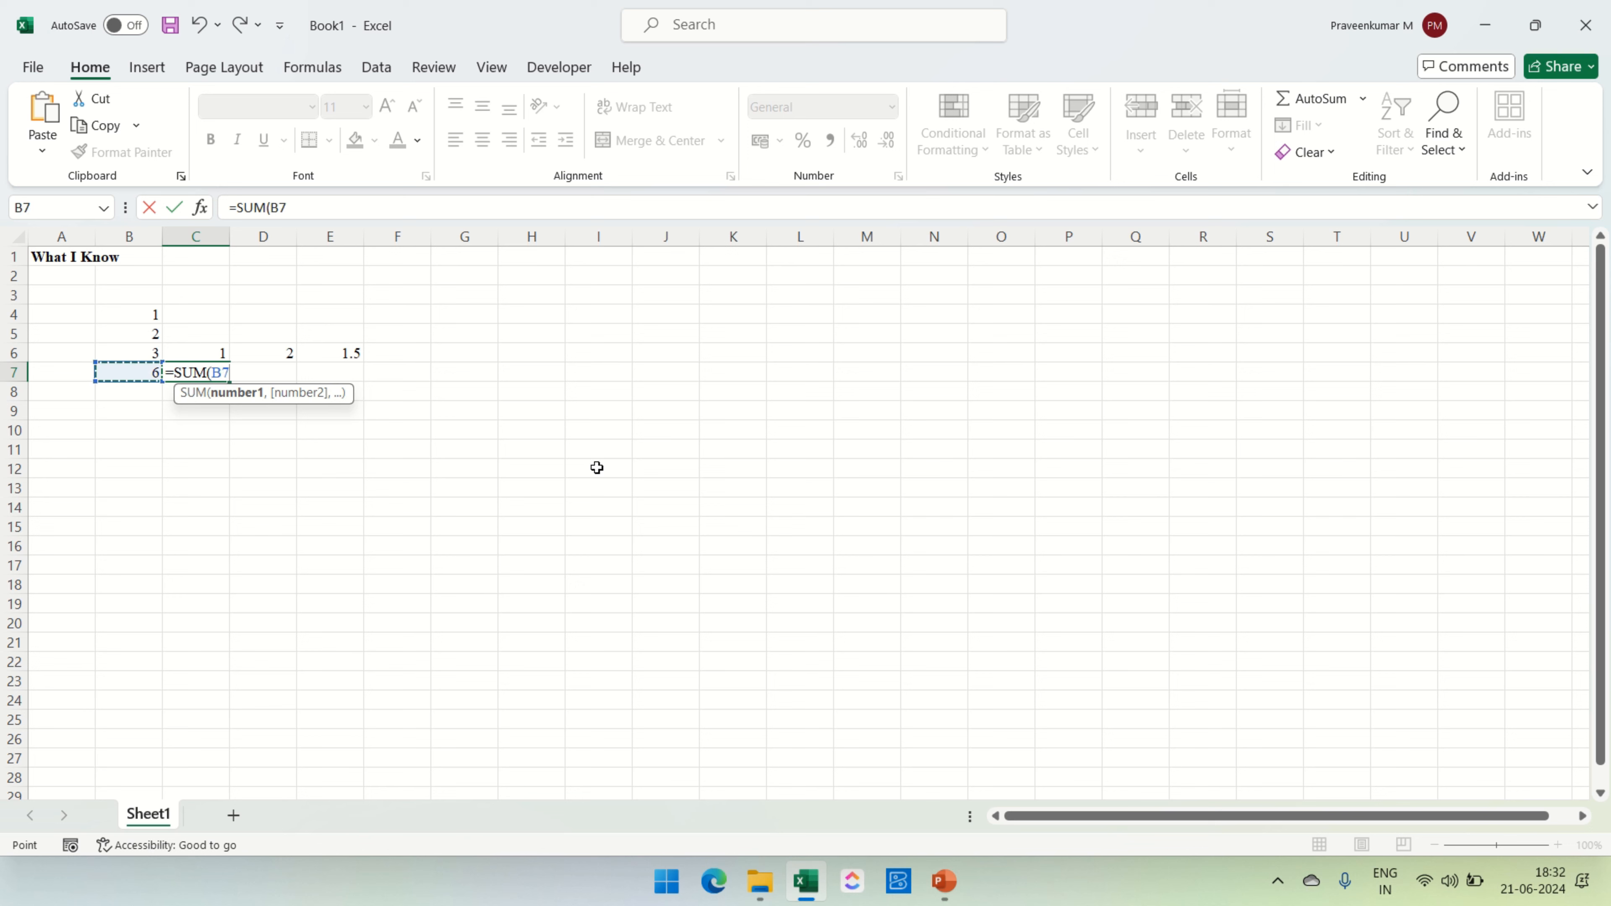
{"action": "type", "text": ","}
{"action": "key", "text": "Left"}
{"action": "key", "text": "Up"}
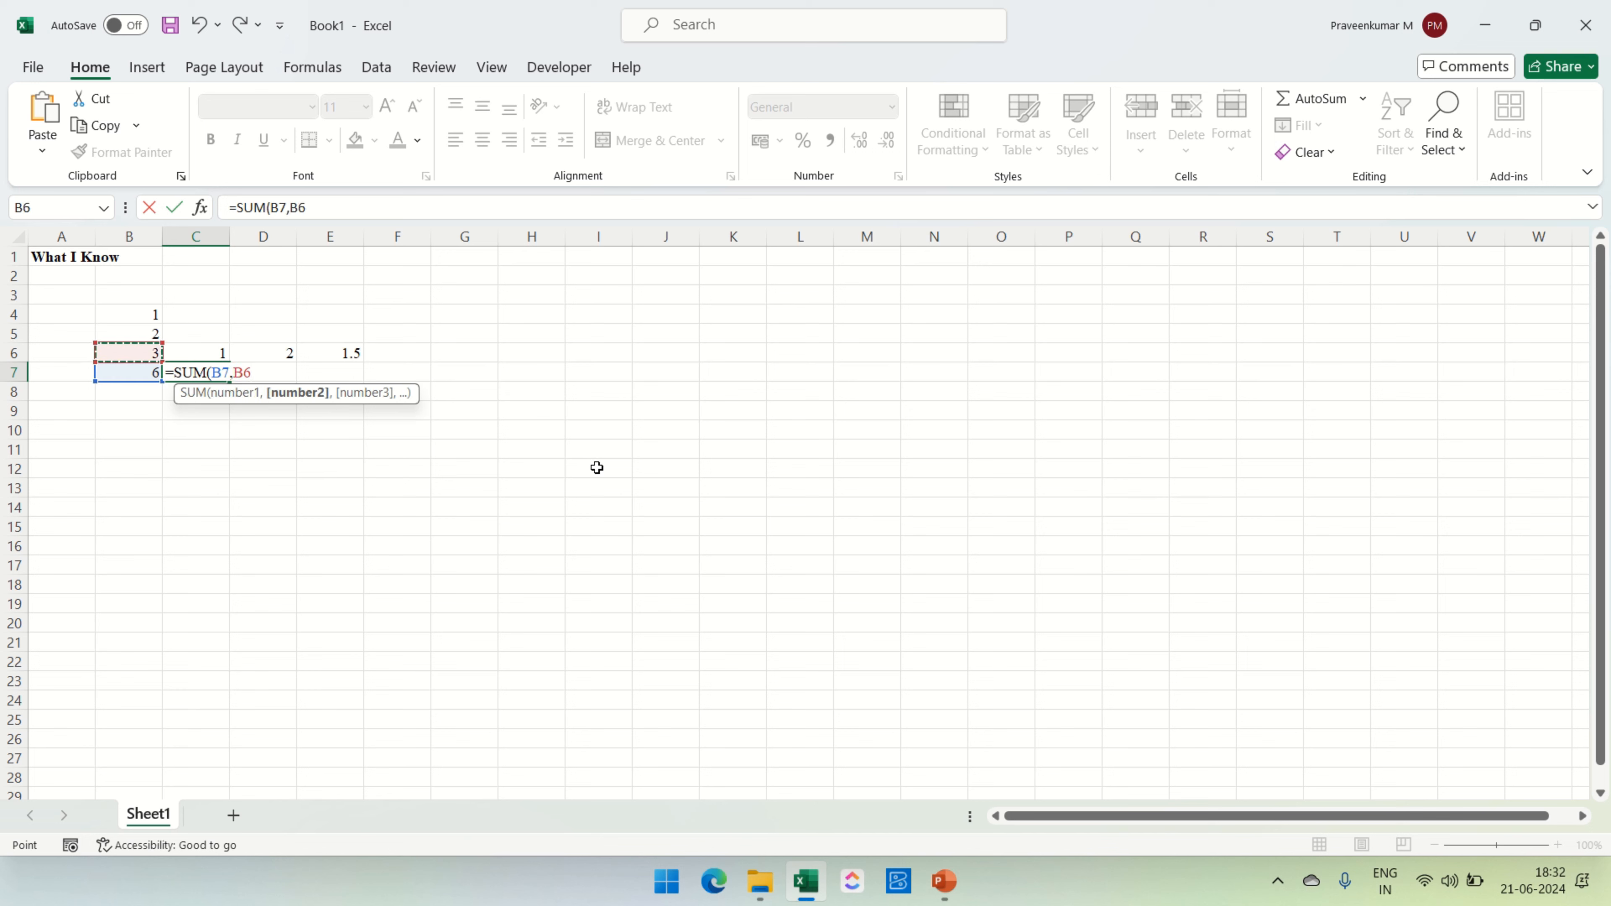
{"action": "type", "text": ","}
{"action": "key", "text": "Left"}
{"action": "key", "text": "Up"}
{"action": "key", "text": "Up"}
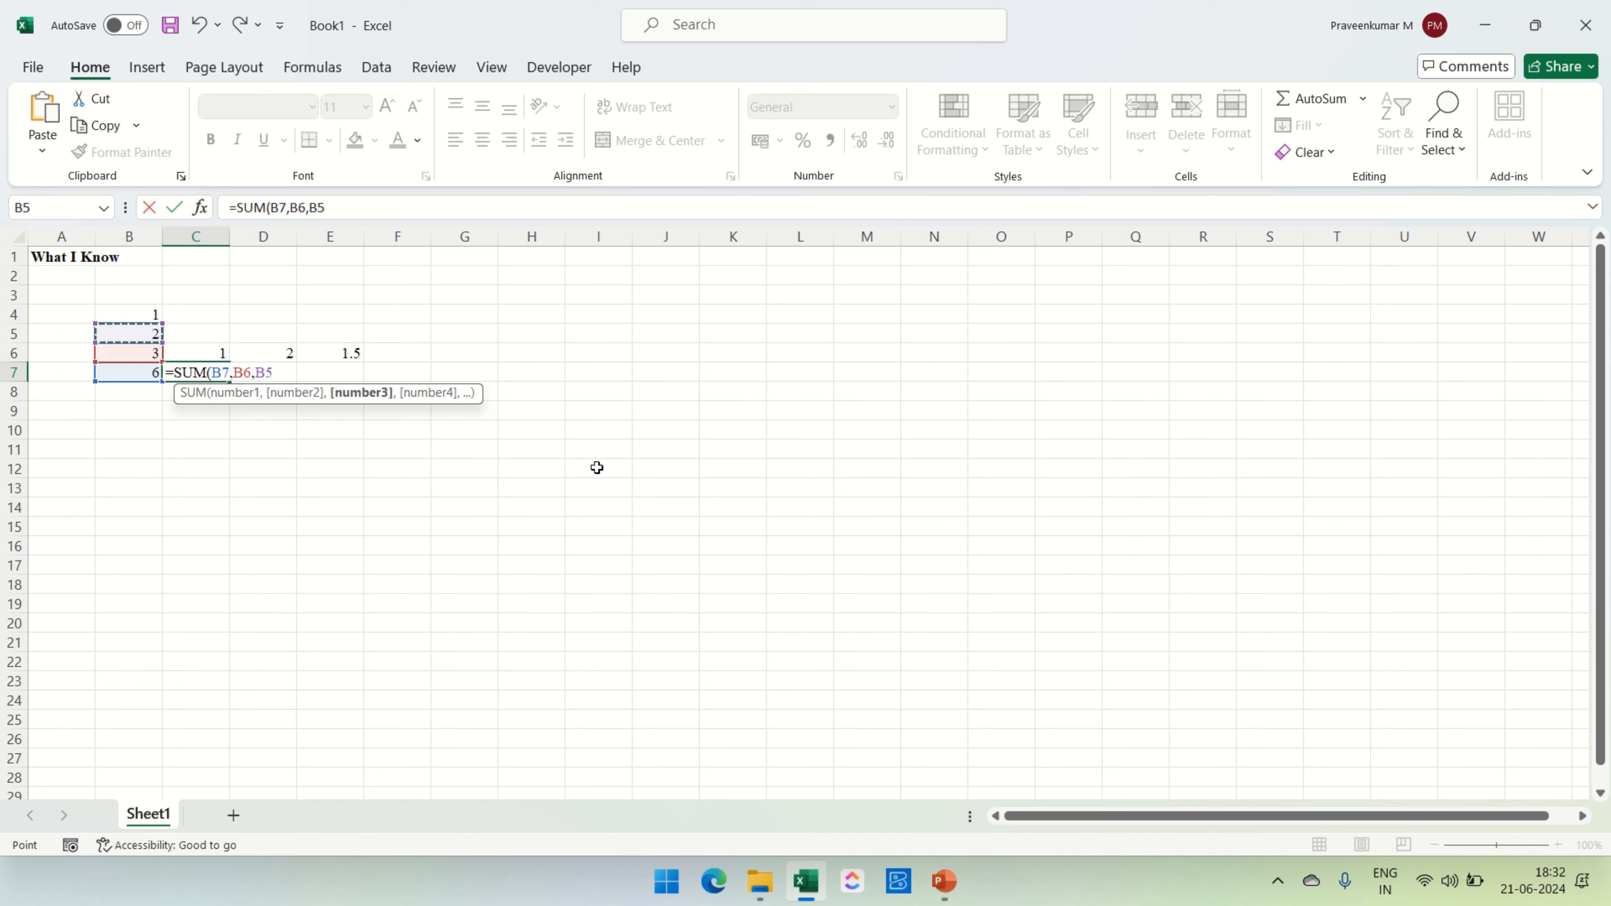
{"action": "key", "text": "Return"}
{"action": "key", "text": "Up"}
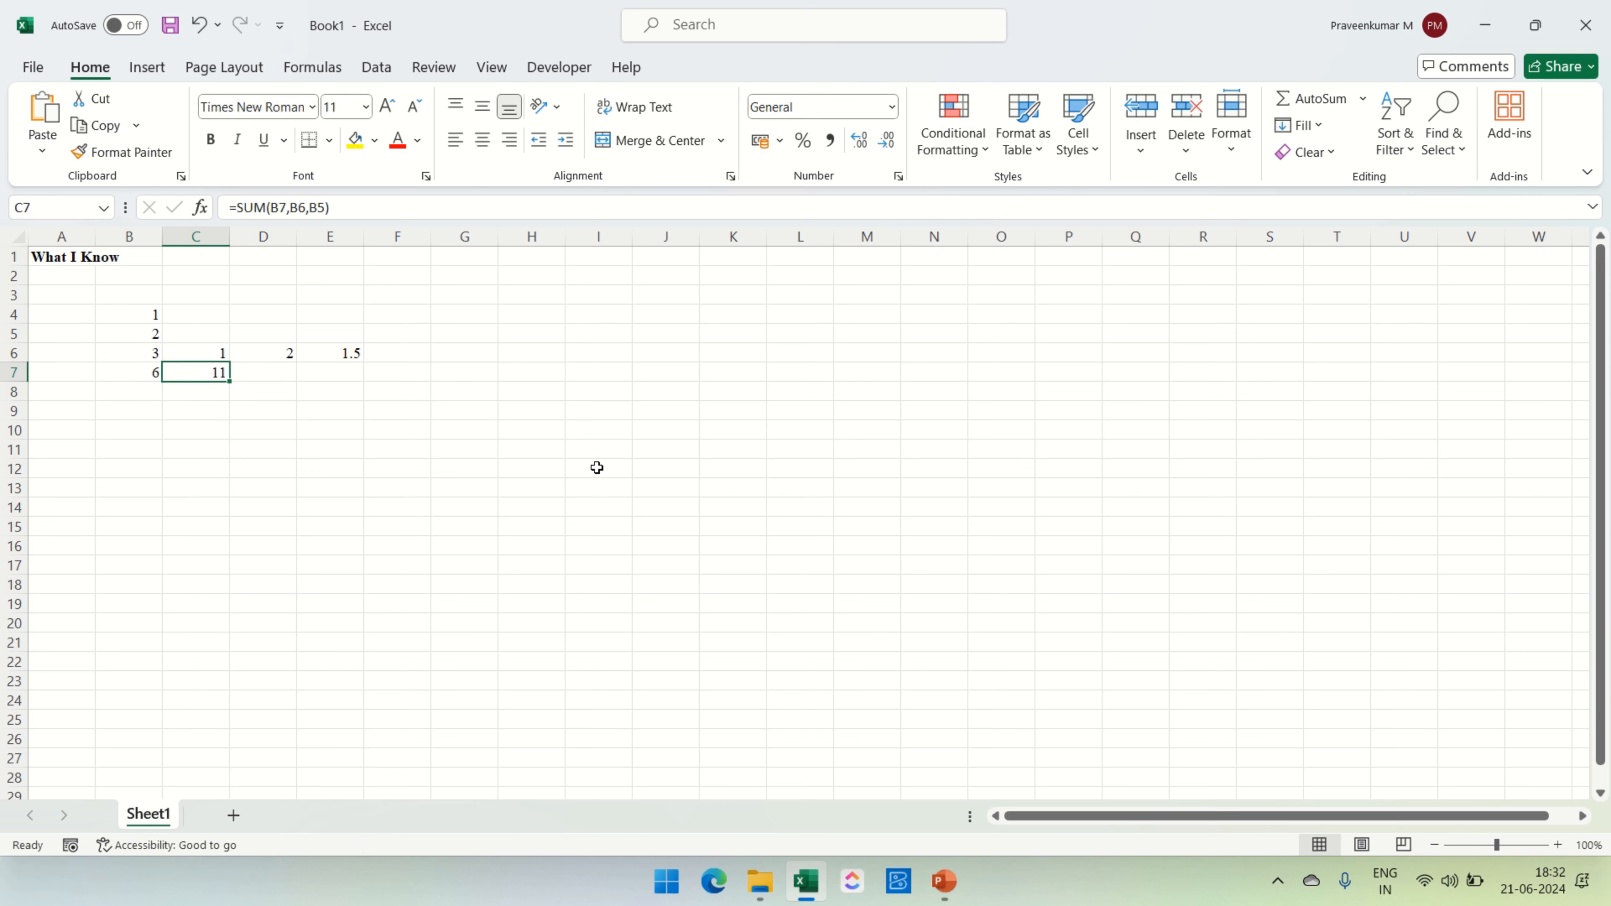
Examine the column of numbers in B4:B7 as a possible range for a sum
{"action": "key", "text": "Down"}
{"action": "key", "text": "Left"}
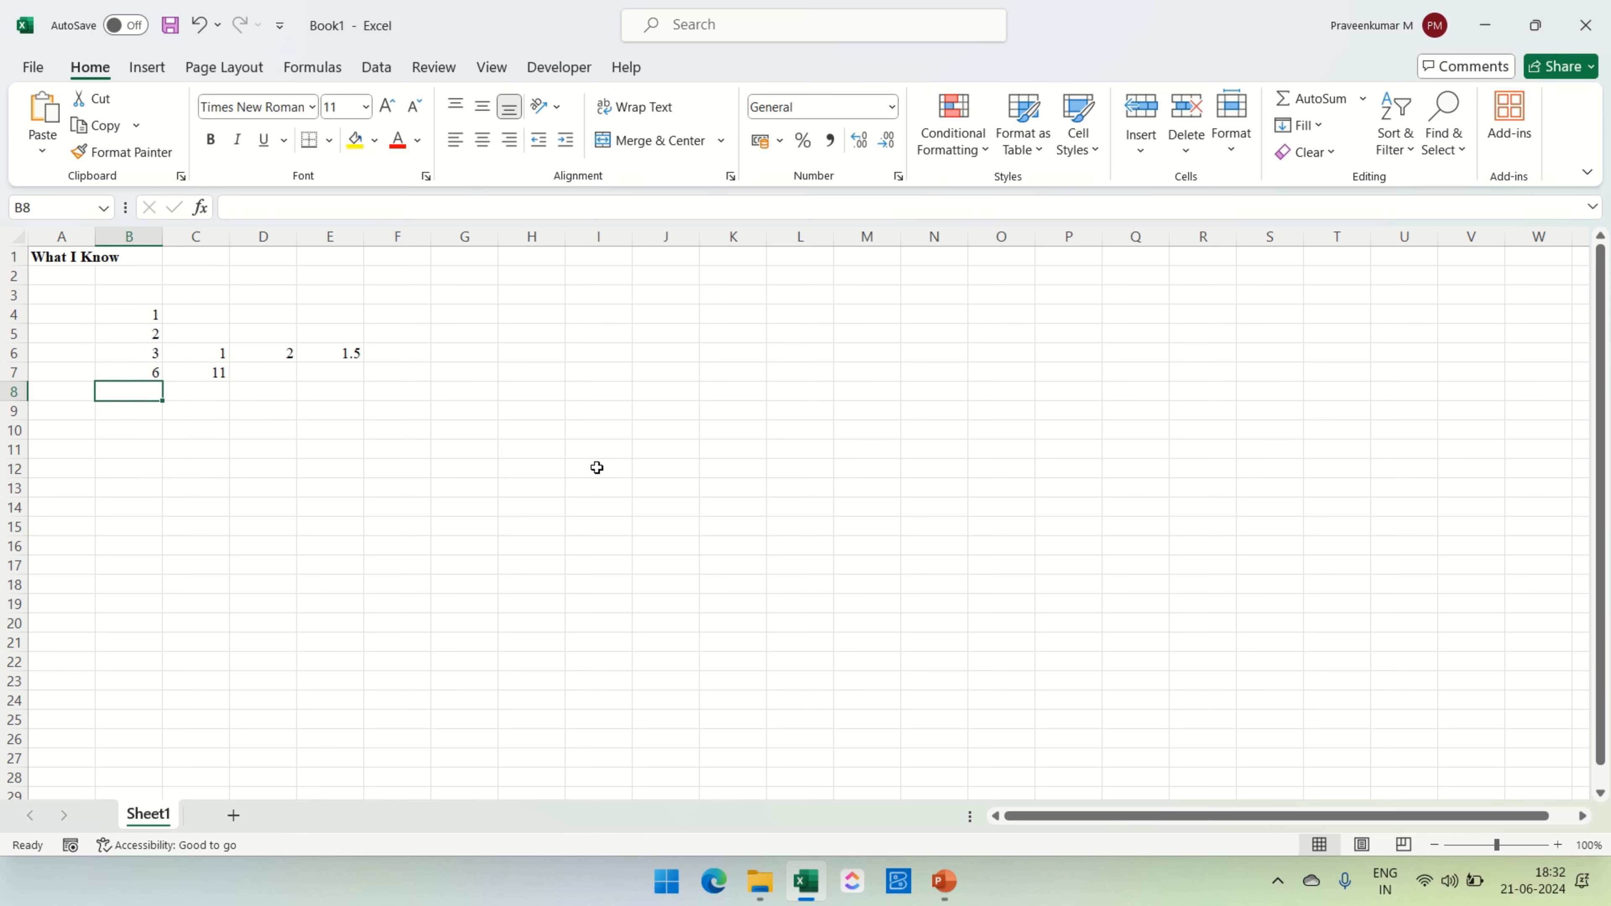
{"action": "key", "text": "Up"}
{"action": "key", "text": "Up"}
{"action": "key", "text": "Up"}
{"action": "key", "text": "Up"}
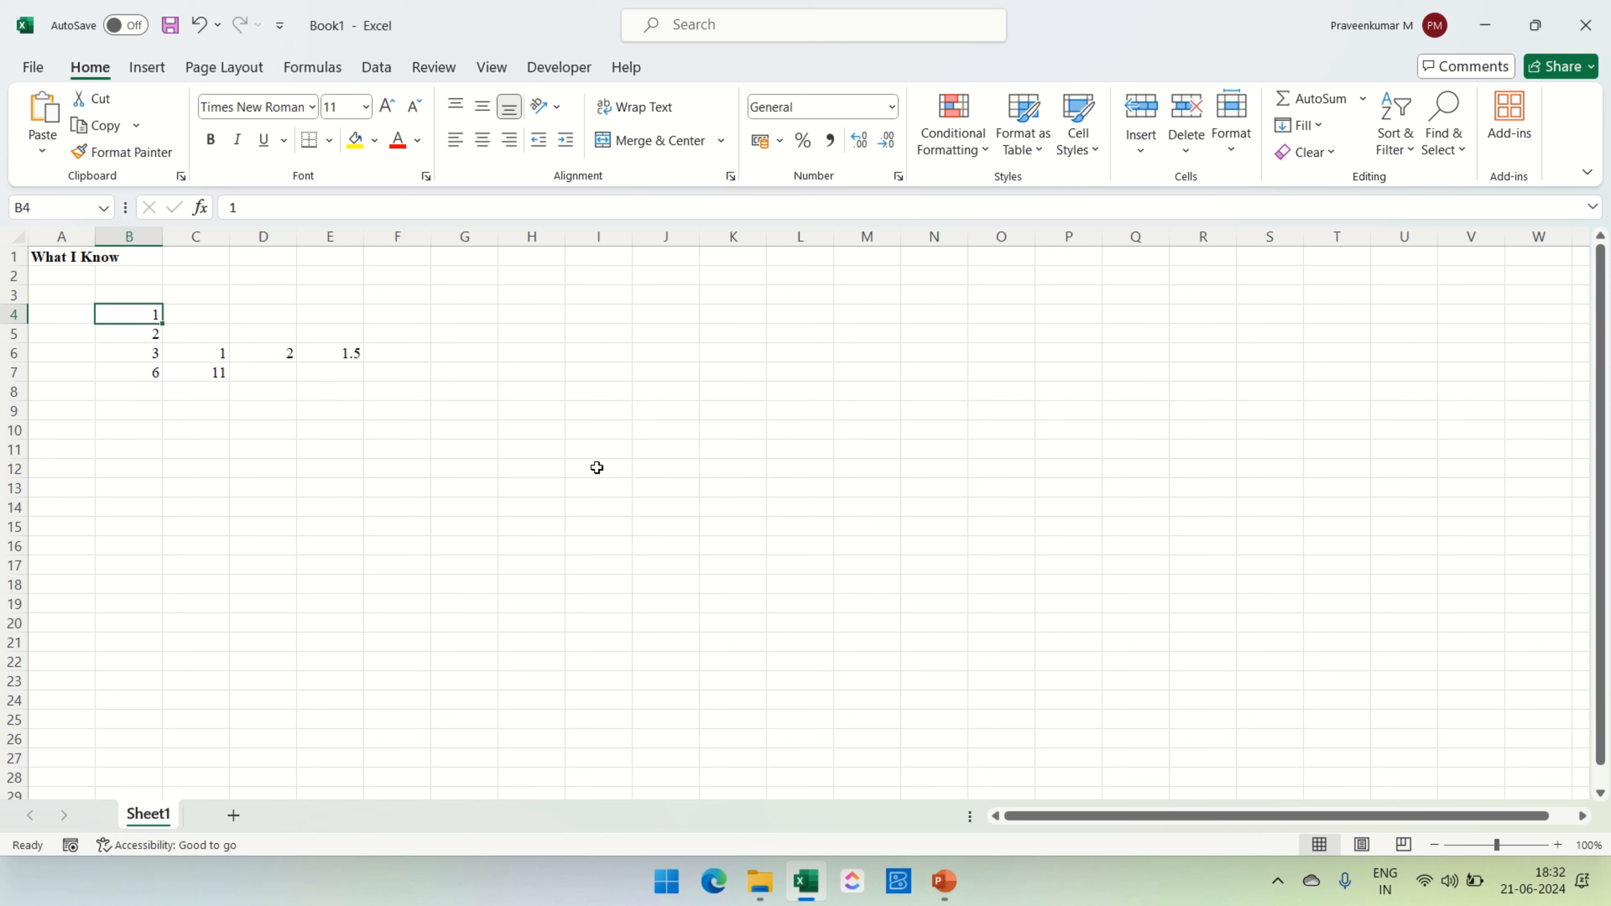
{"action": "key", "text": "shift+Down"}
{"action": "key", "text": "shift+Down"}
{"action": "key", "text": "shift+Down"}
{"action": "key", "text": "Down"}
{"action": "key", "text": "Down"}
{"action": "key", "text": "Down"}
{"action": "key", "text": "Down"}
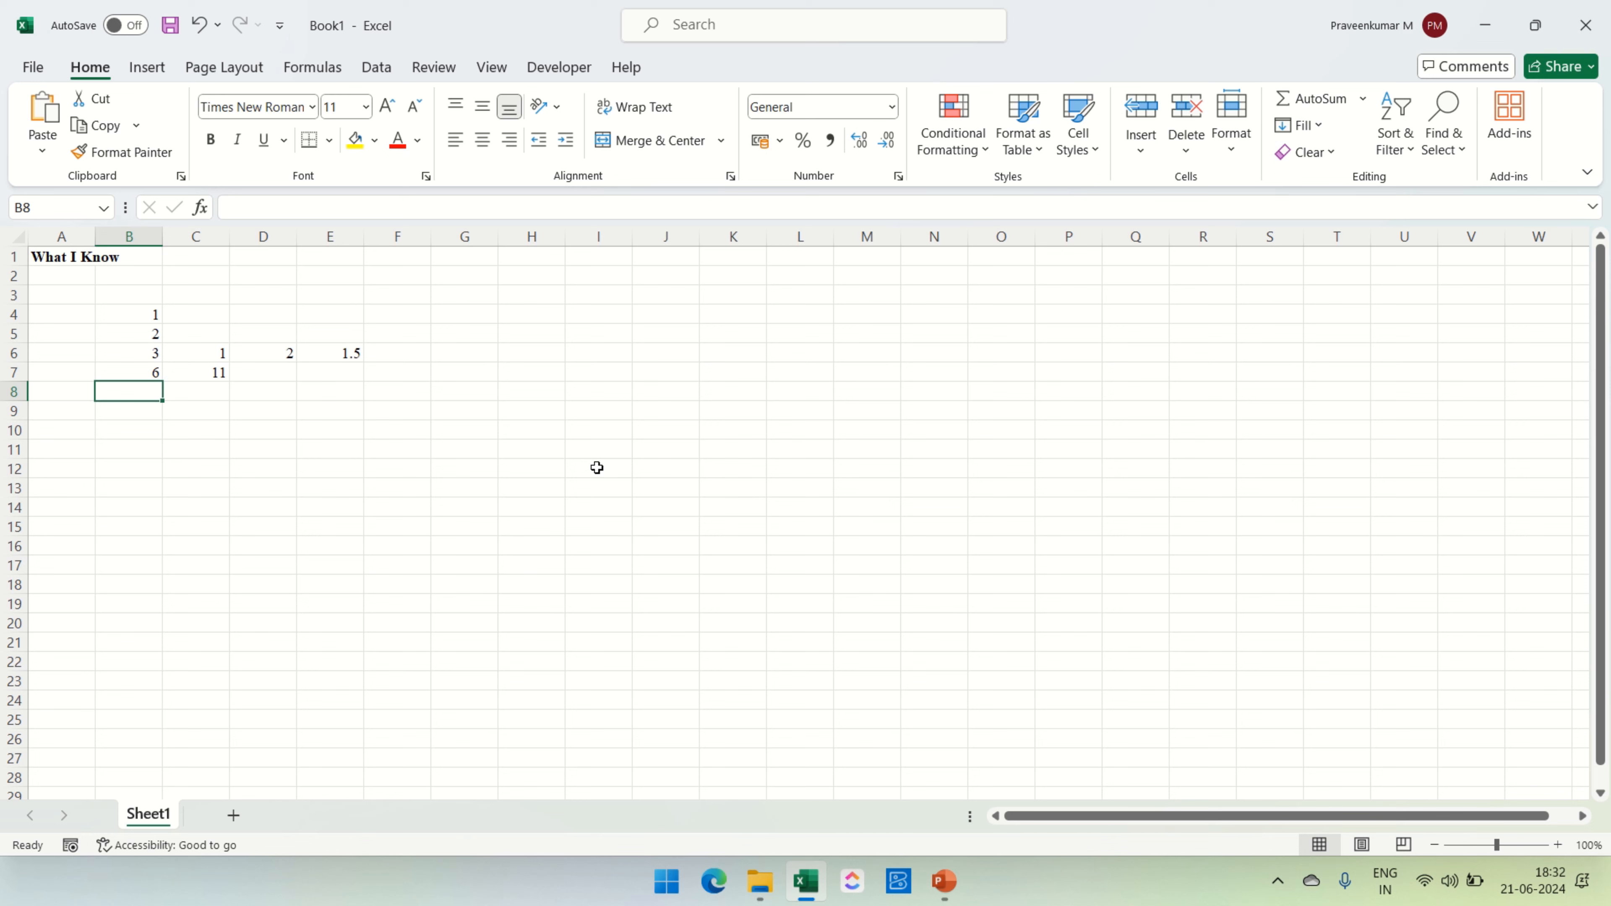
Enter a SUM formula in cell B8 that adds the range B4:B7
{"action": "type", "text": "=sum"}
{"action": "key", "text": "Tab"}
{"action": "key", "text": "Up"}
{"action": "key", "text": "Up"}
{"action": "key", "text": "Up"}
{"action": "key", "text": "Up"}
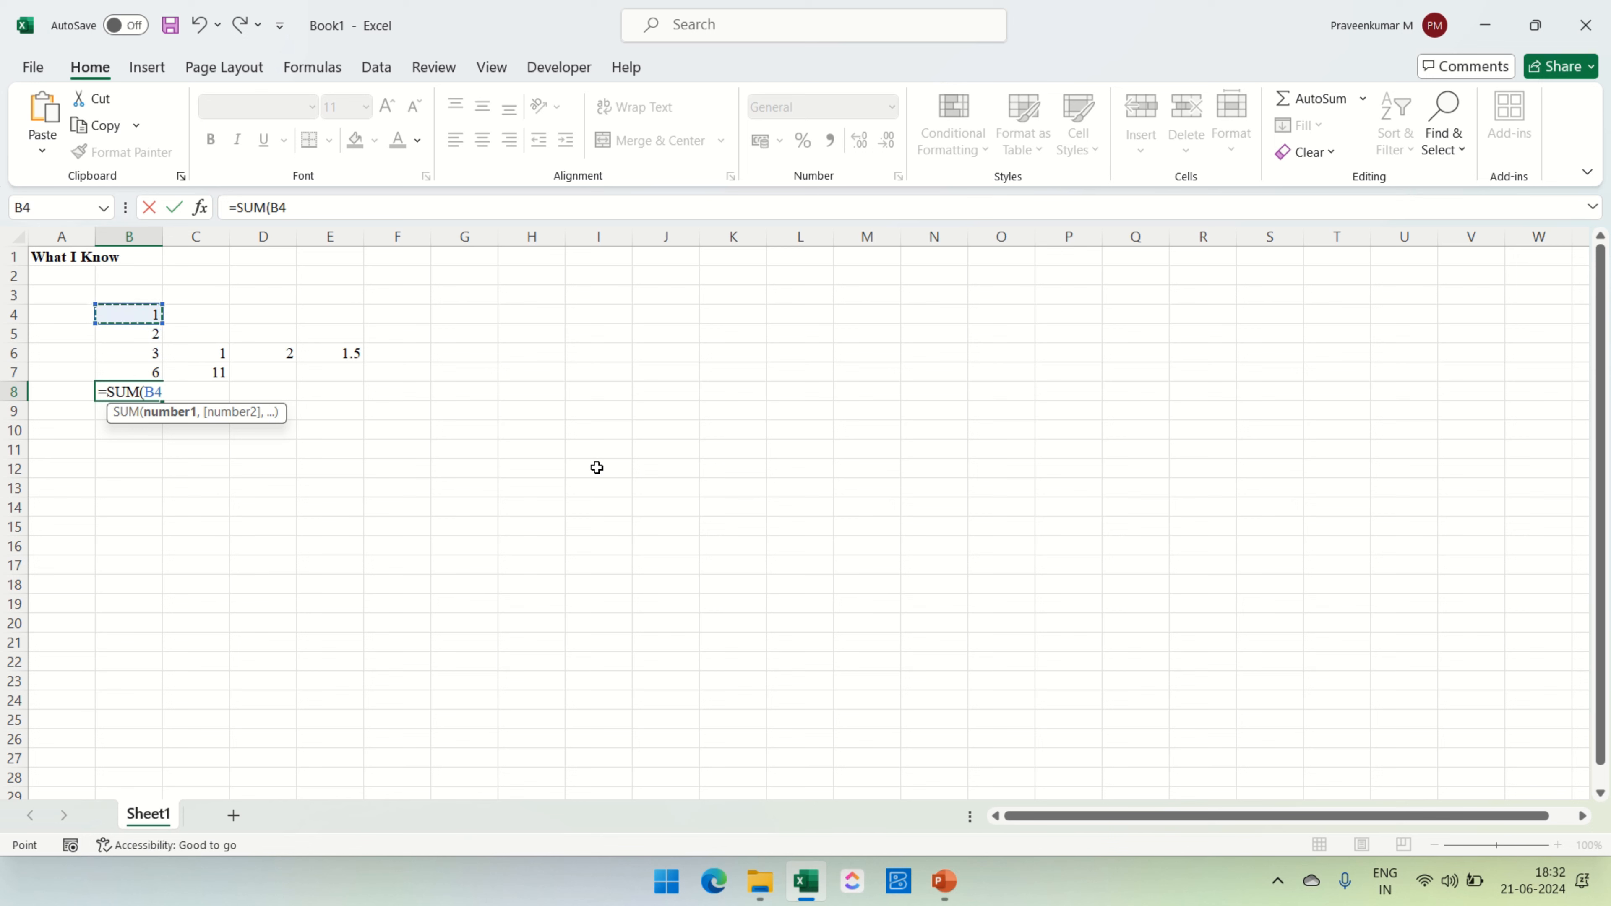
{"action": "key", "text": "shift+Down"}
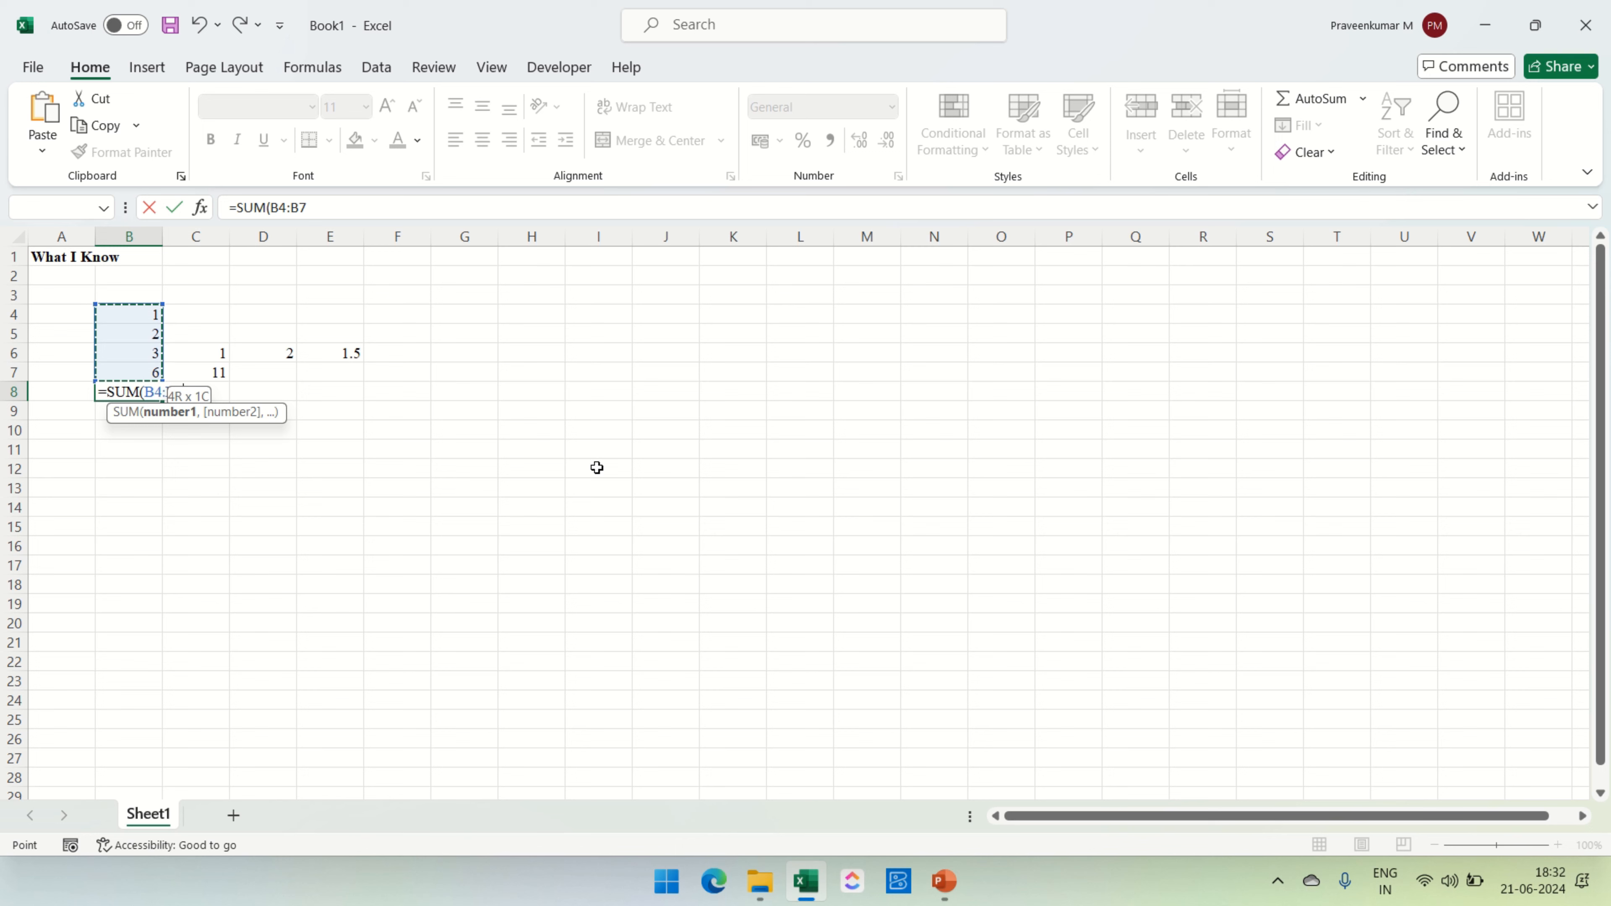
{"action": "key", "text": "Return"}
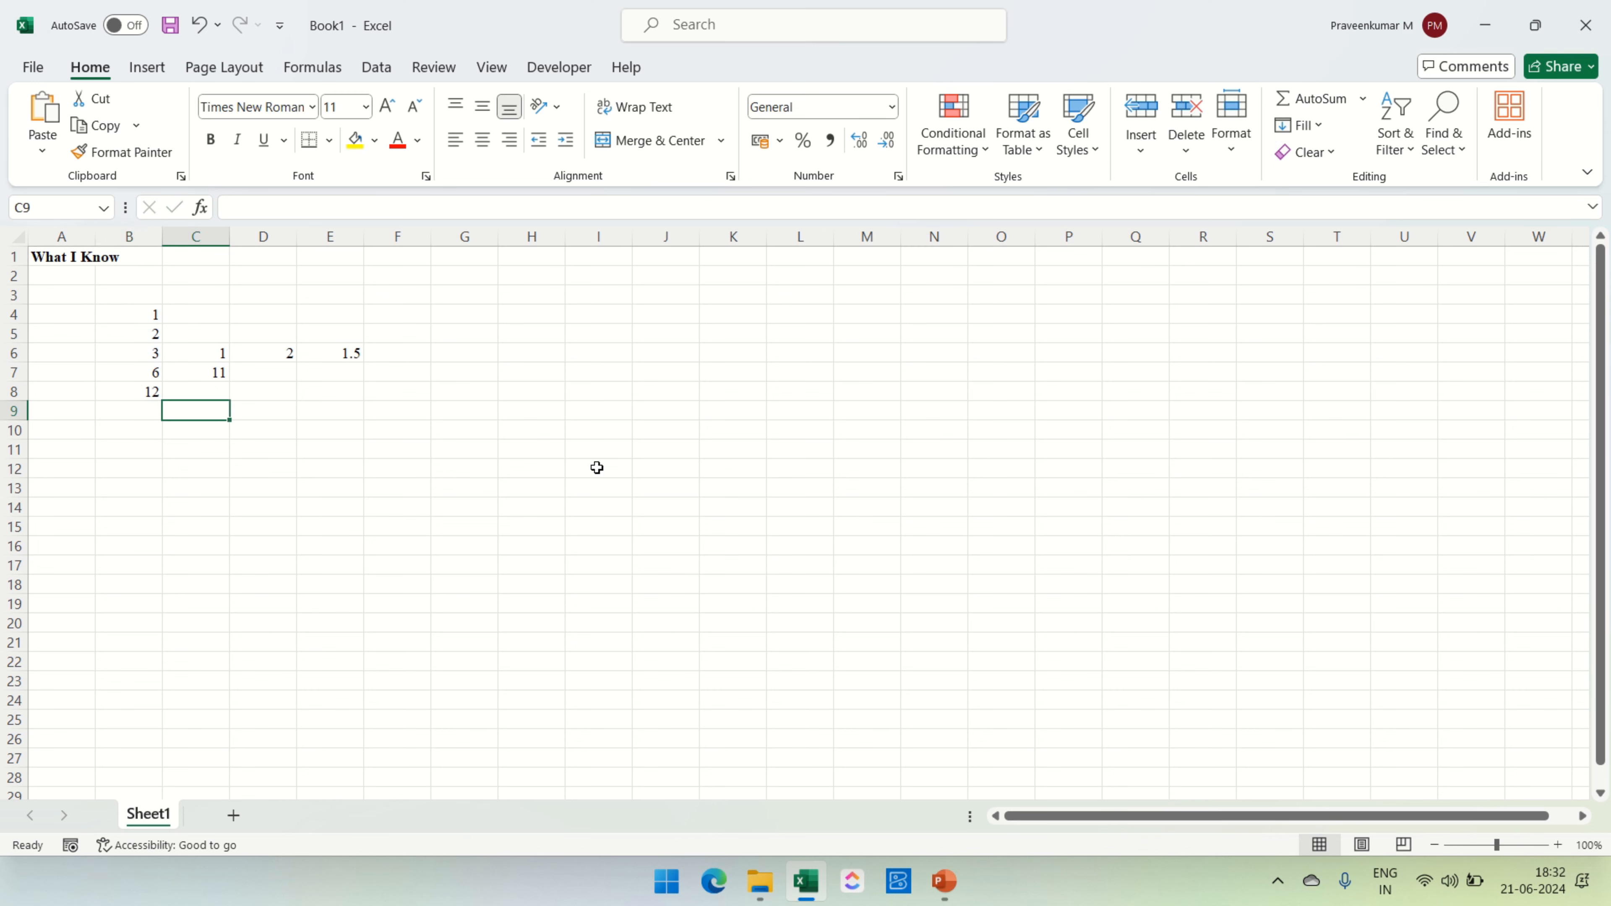
Enter the person's first name as text in cell B11
{"action": "key", "text": "Down"}
{"action": "key", "text": "Down"}
{"action": "key", "text": "Left"}
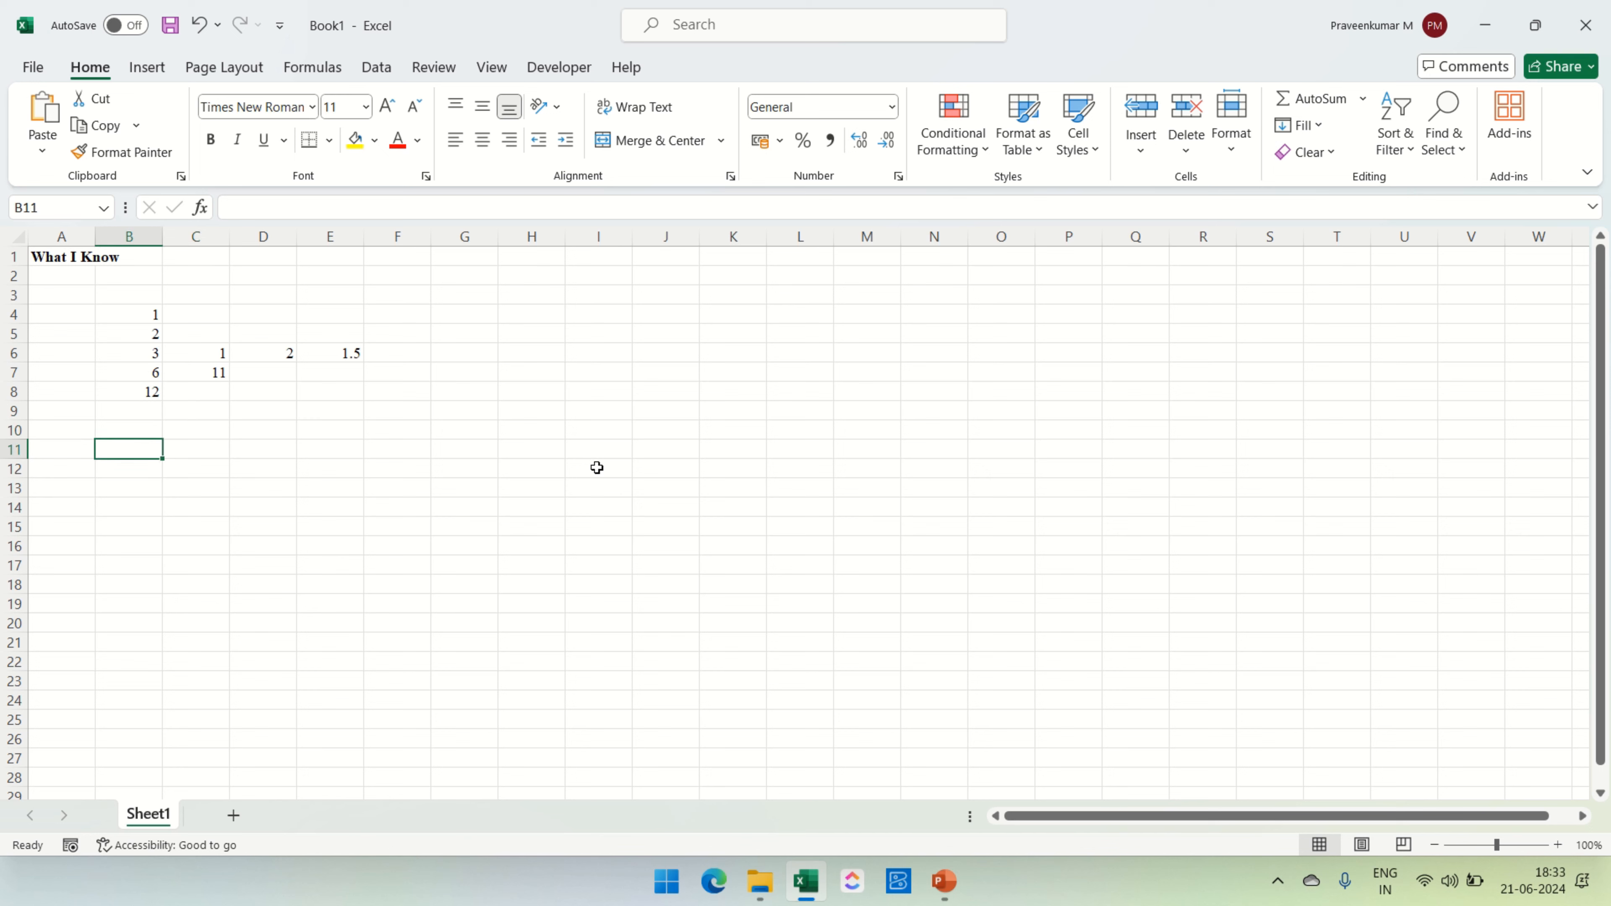
{"action": "type", "text": "="}
{"action": "key", "text": "Escape"}
{"action": "type", "text": "Praveenkumare"}
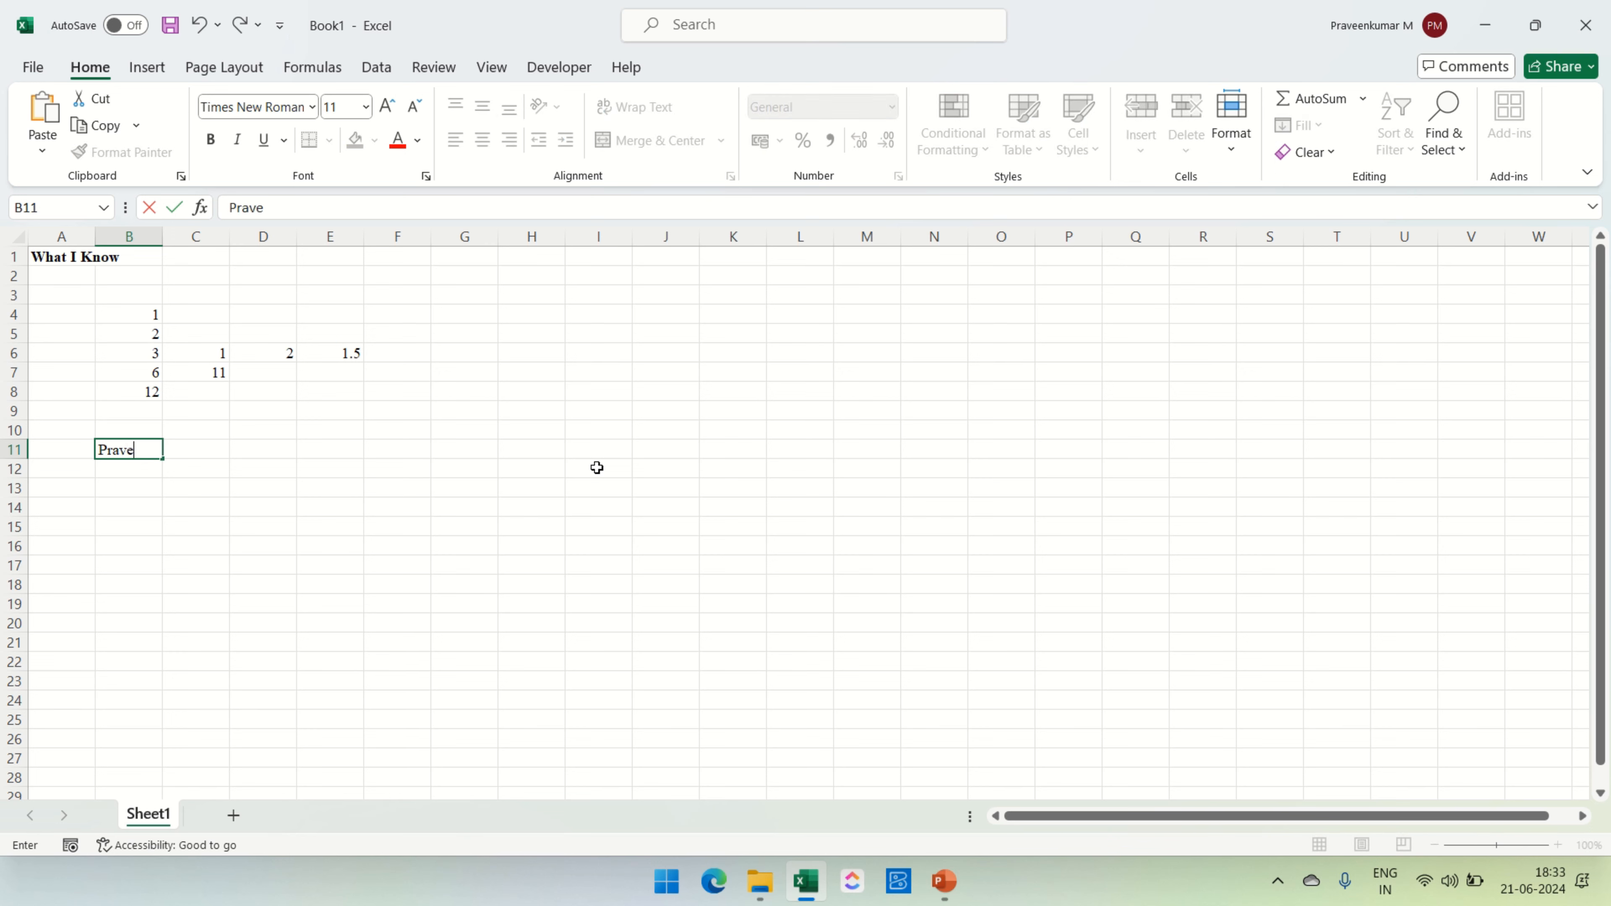
{"action": "key", "text": "BackSpace"}
{"action": "key", "text": "ctrl+Return"}
Repeat the name from B11 in cell E11 with the reference formula =B11
{"action": "key", "text": "Right"}
{"action": "key", "text": "Right"}
{"action": "key", "text": "Right"}
{"action": "type", "text": "="}
{"action": "key", "text": "Left"}
{"action": "key", "text": "Left"}
{"action": "key", "text": "Left"}
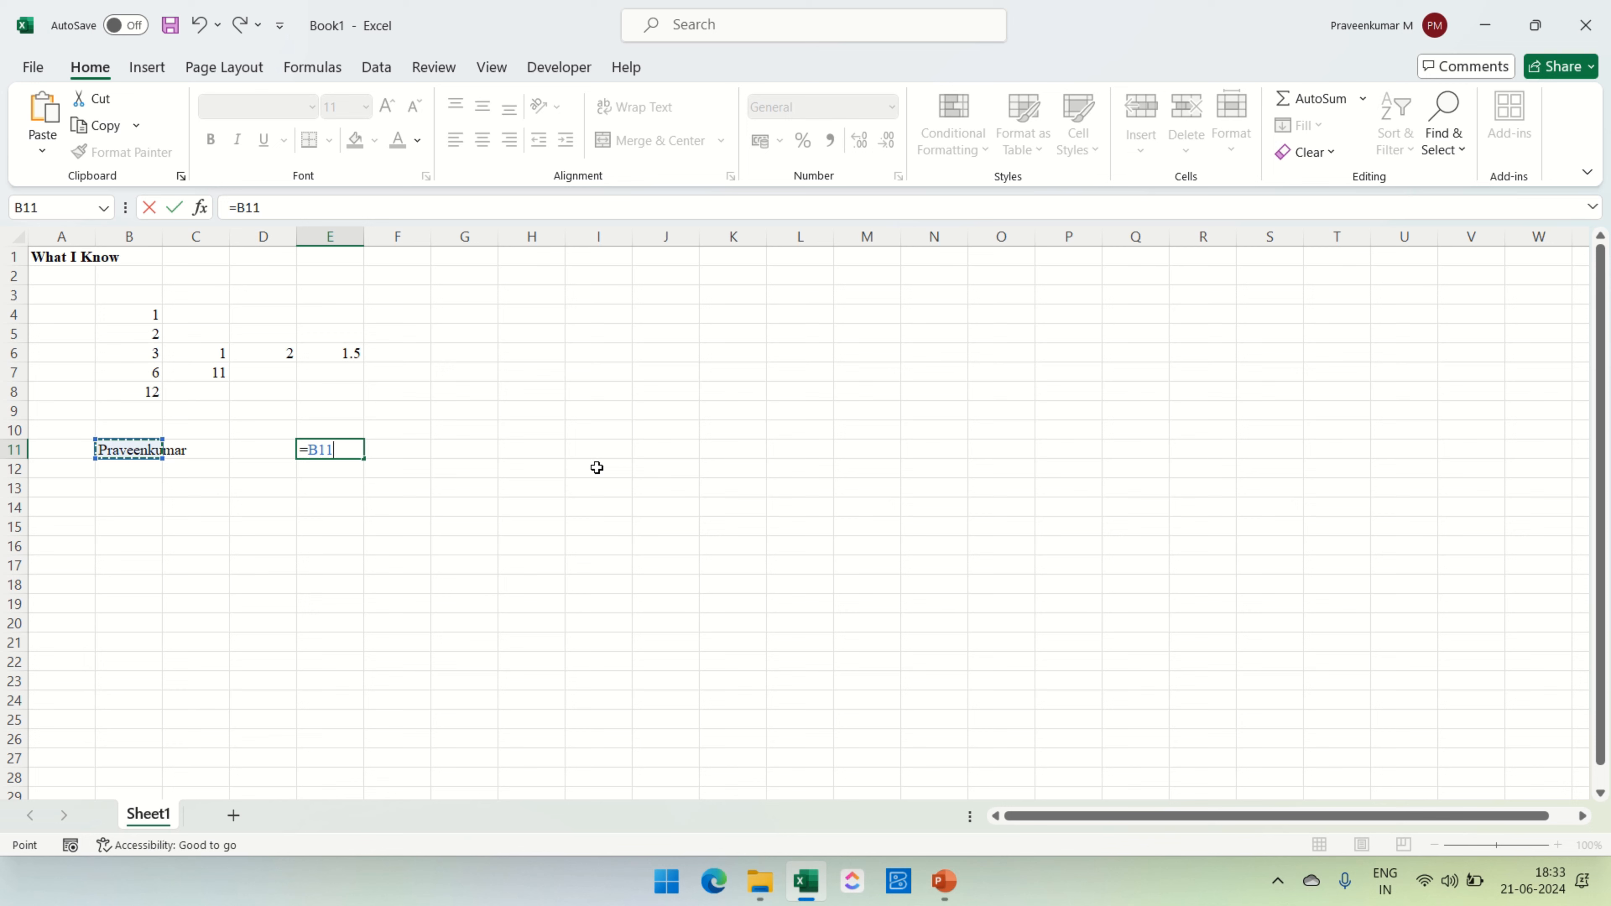
{"action": "key", "text": "Return"}
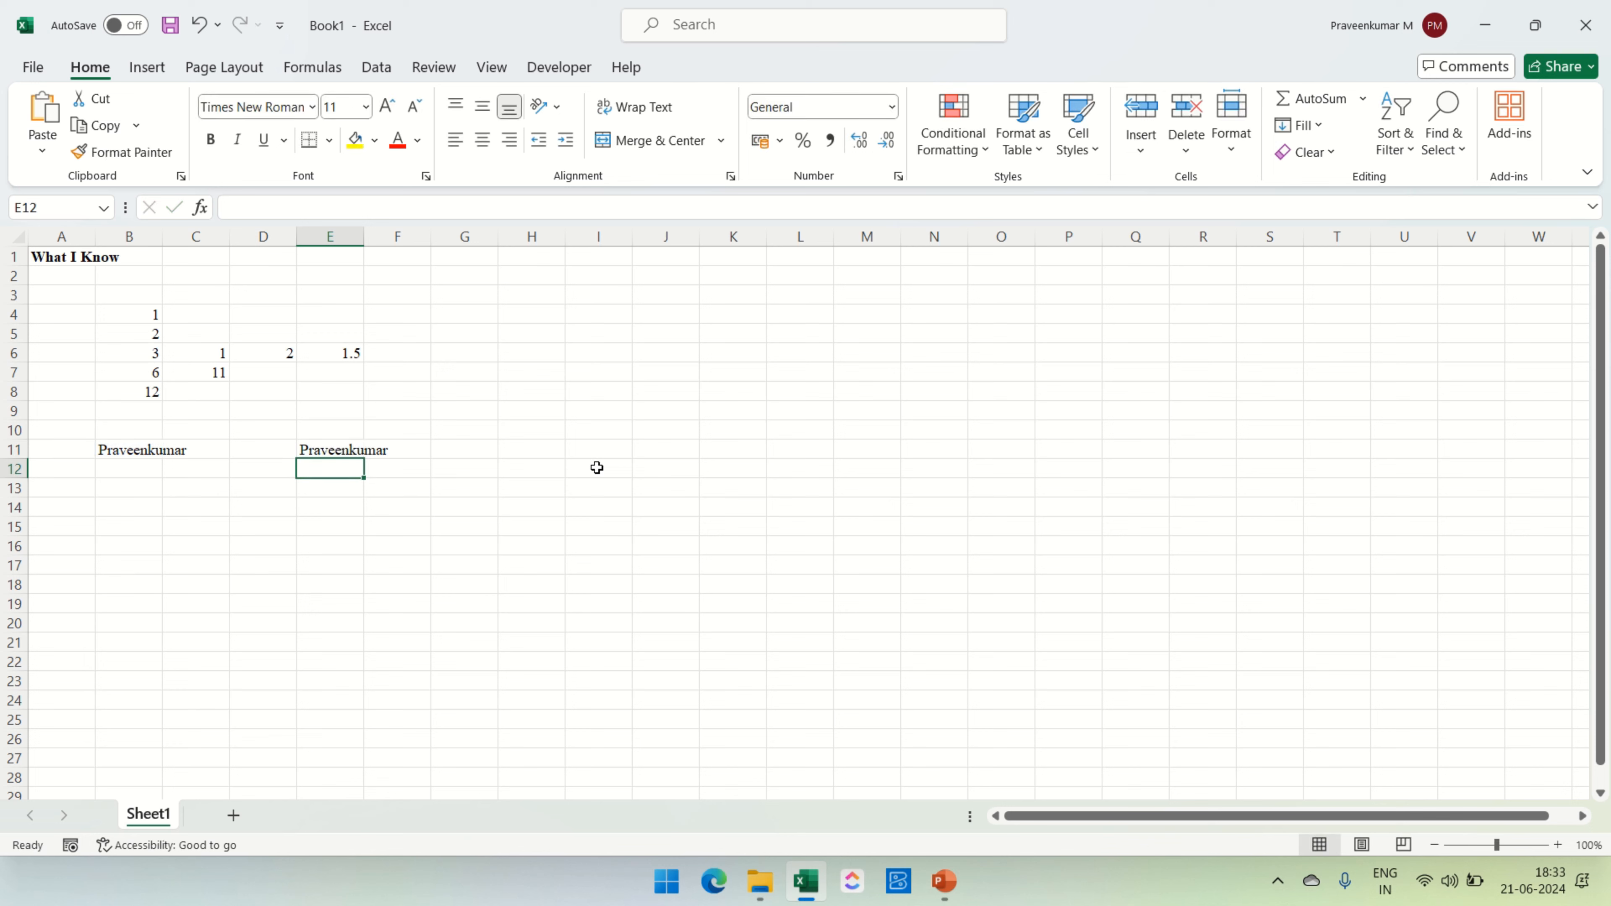
Enter the same first name as plain text in cell G11, without a formula
{"action": "key", "text": "Up"}
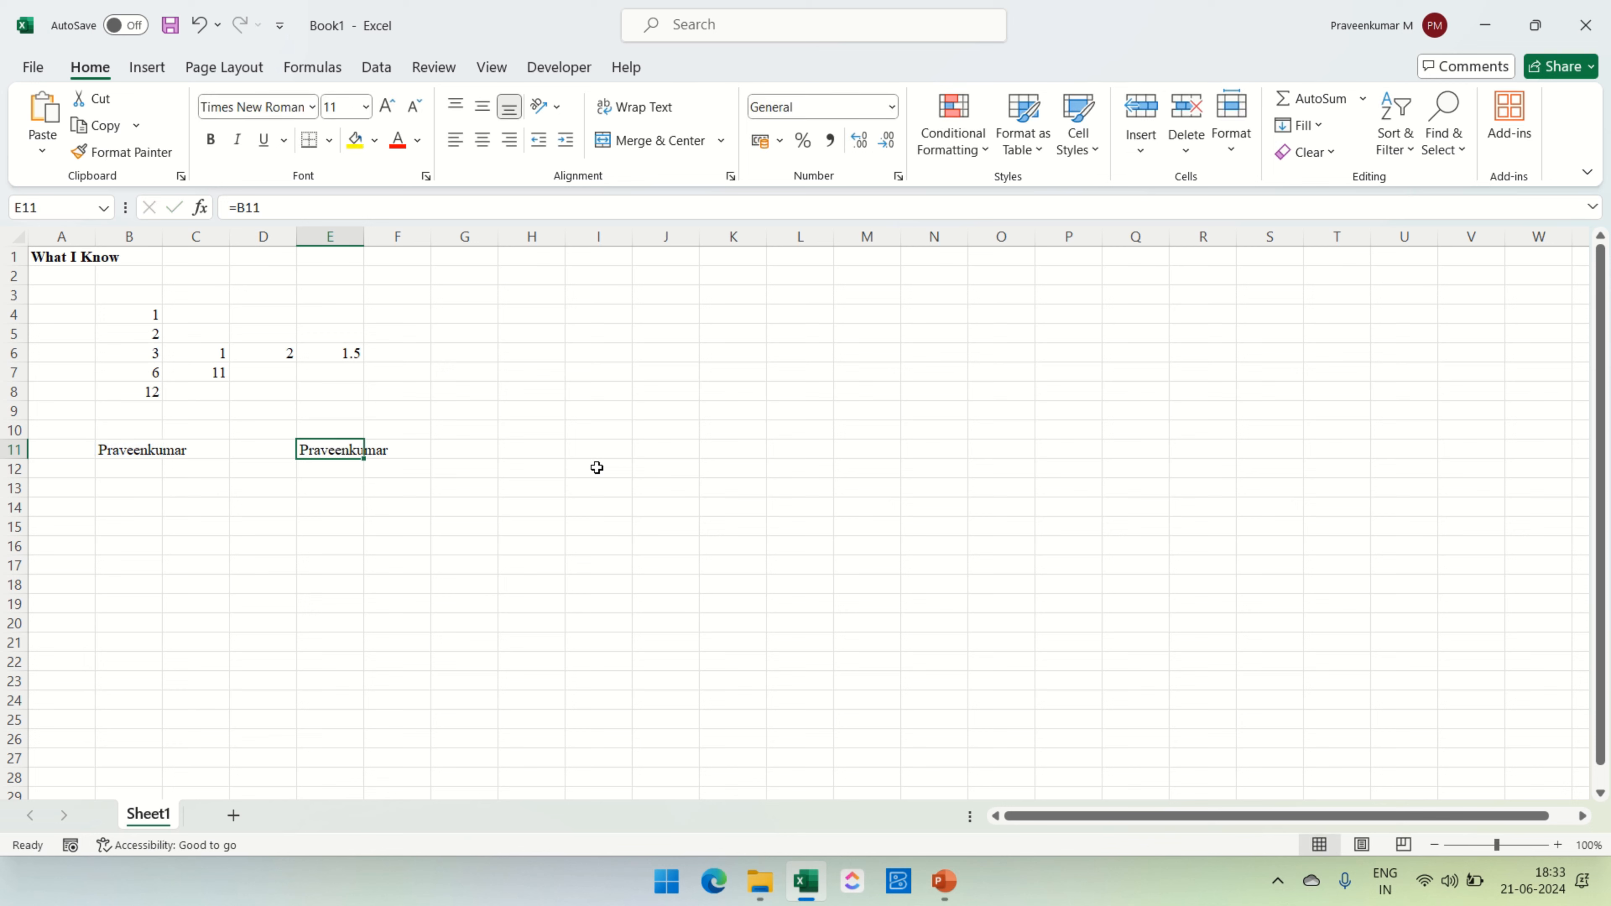
{"action": "key", "text": "Right"}
{"action": "key", "text": "Right"}
{"action": "type", "text": "P"}
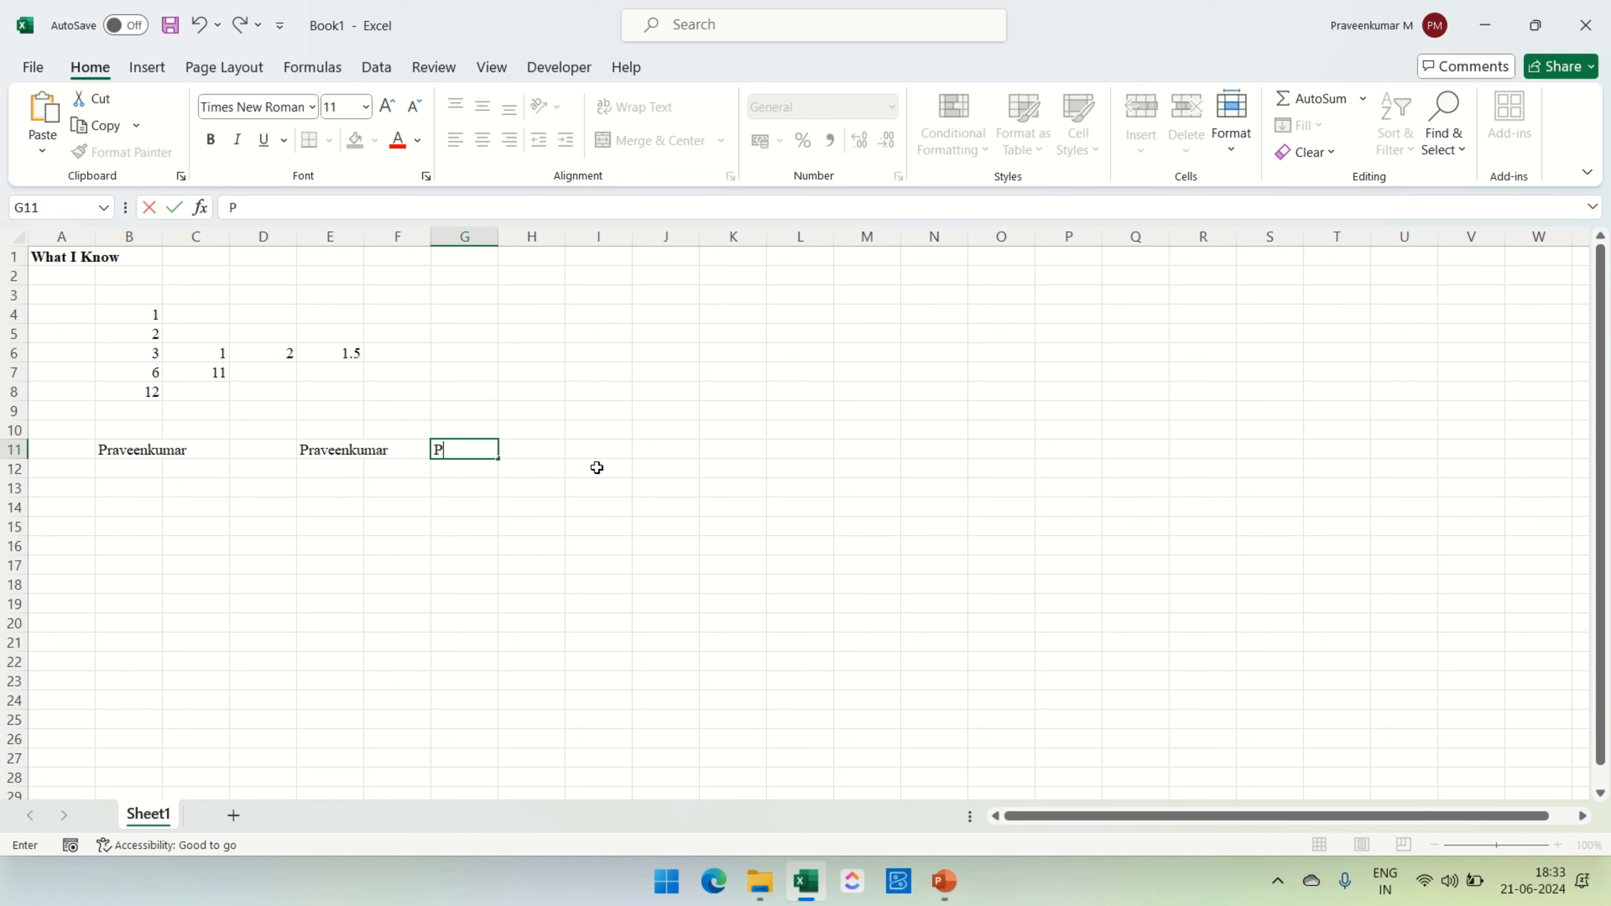
{"action": "type", "text": "raveenkumar"}
{"action": "key", "text": "Return"}
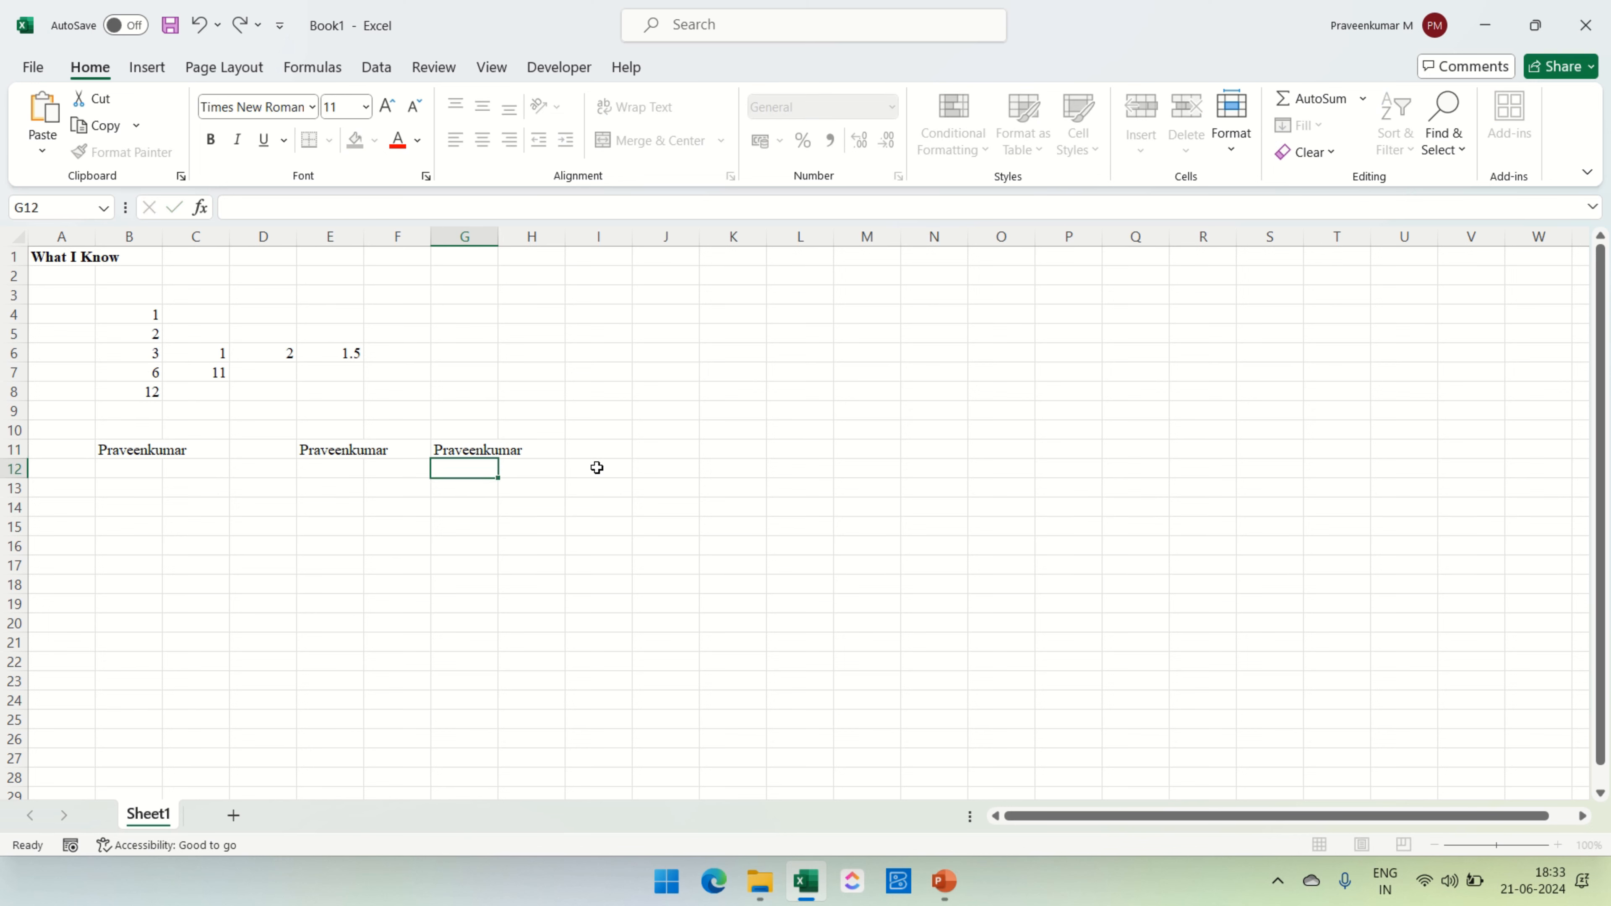
Begin a list of school subjects by entering English in cell G14
{"action": "key", "text": "Up"}
{"action": "key", "text": "Up"}
{"action": "key", "text": "Right"}
{"action": "key", "text": "Right"}
{"action": "key", "text": "Down"}
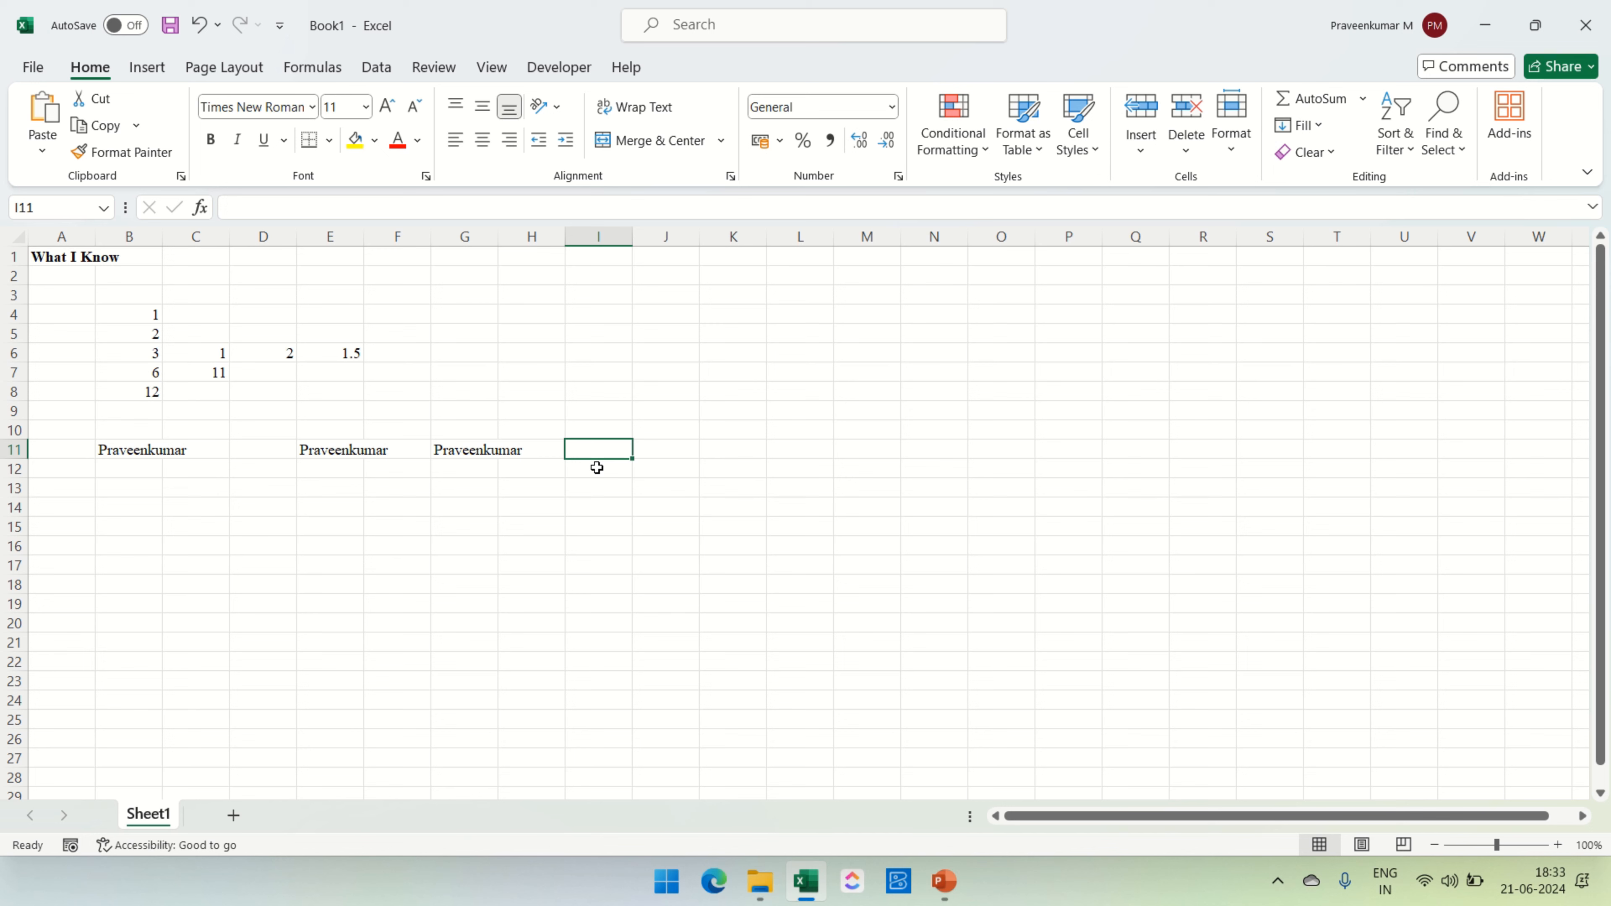
{"action": "key", "text": "Left"}
{"action": "key", "text": "Left"}
{"action": "key", "text": "Left"}
{"action": "key", "text": "Down"}
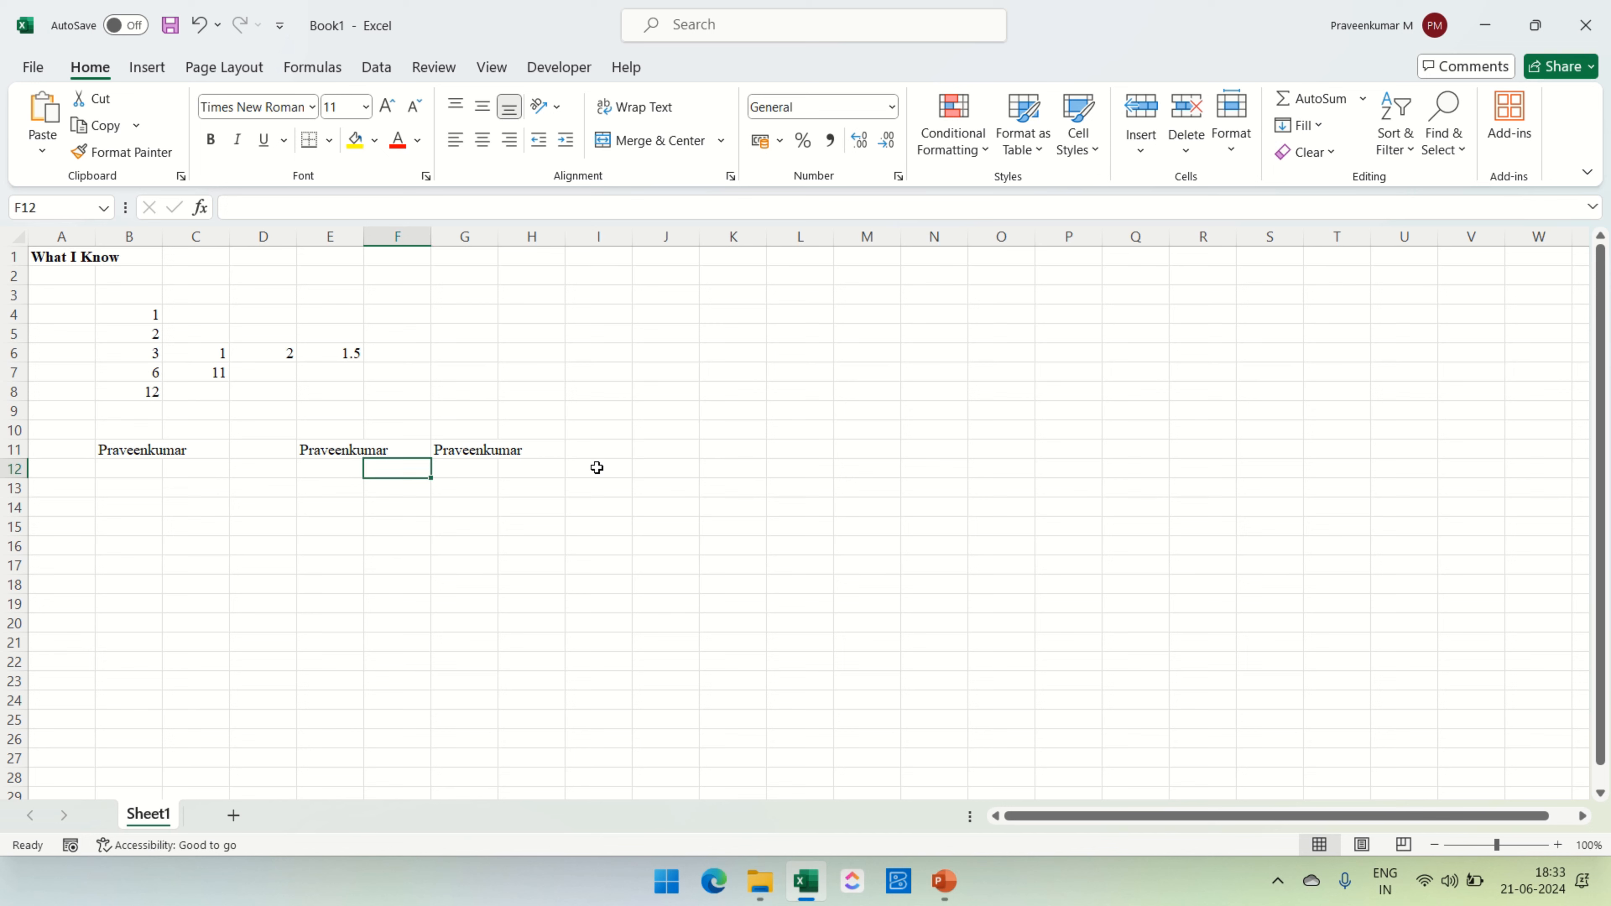
{"action": "key", "text": "Down"}
{"action": "key", "text": "Down"}
{"action": "key", "text": "Right"}
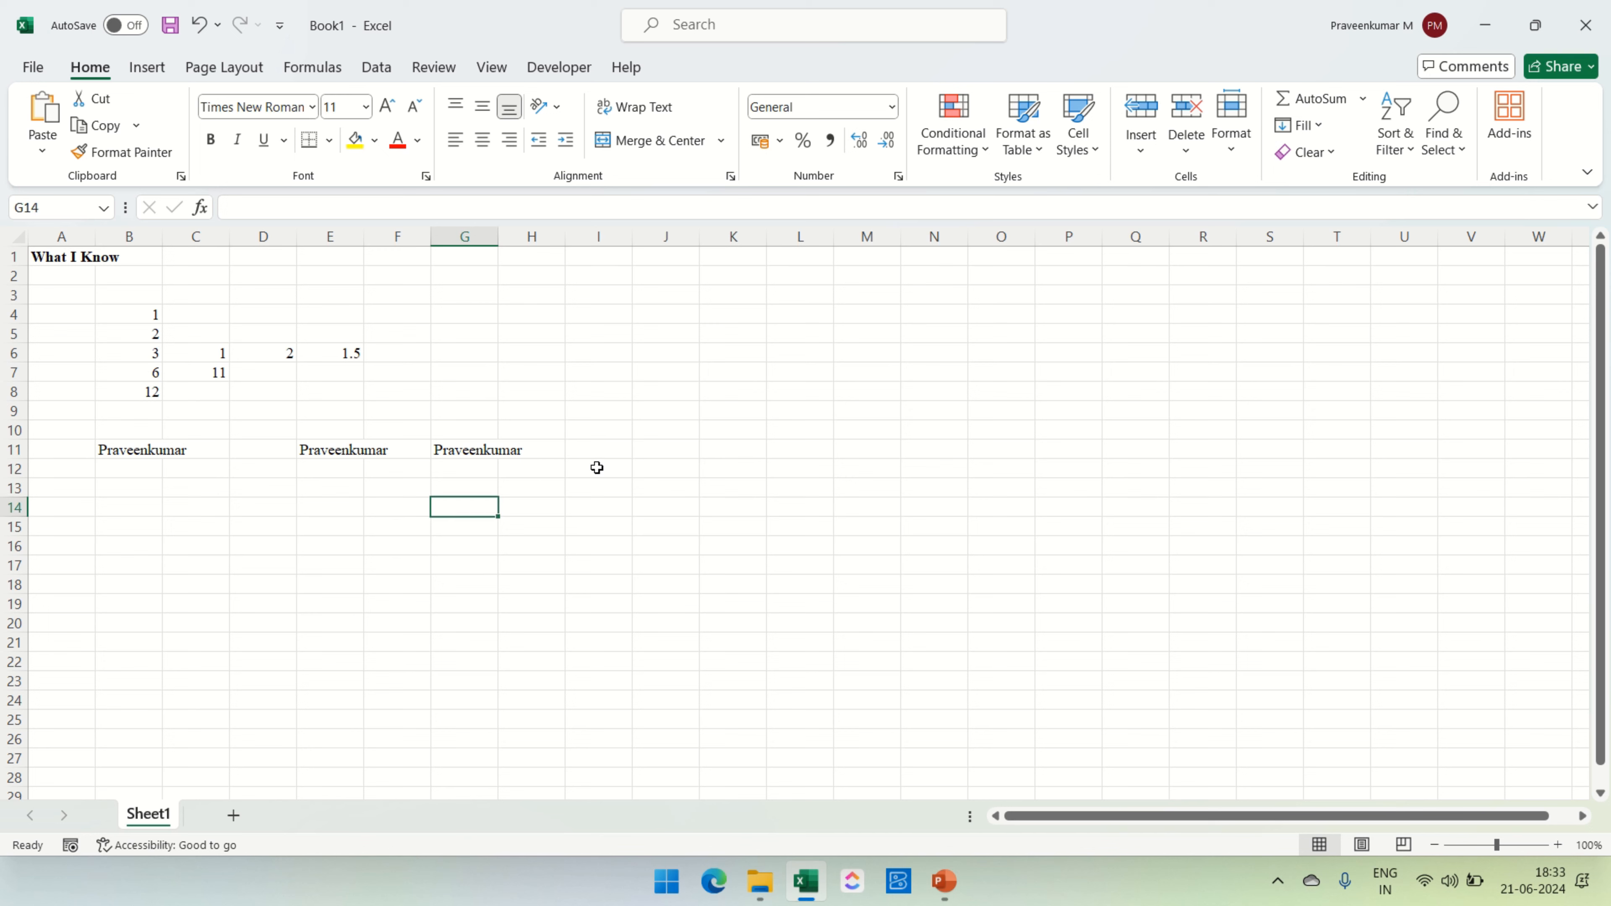
{"action": "type", "text": "Englis"}
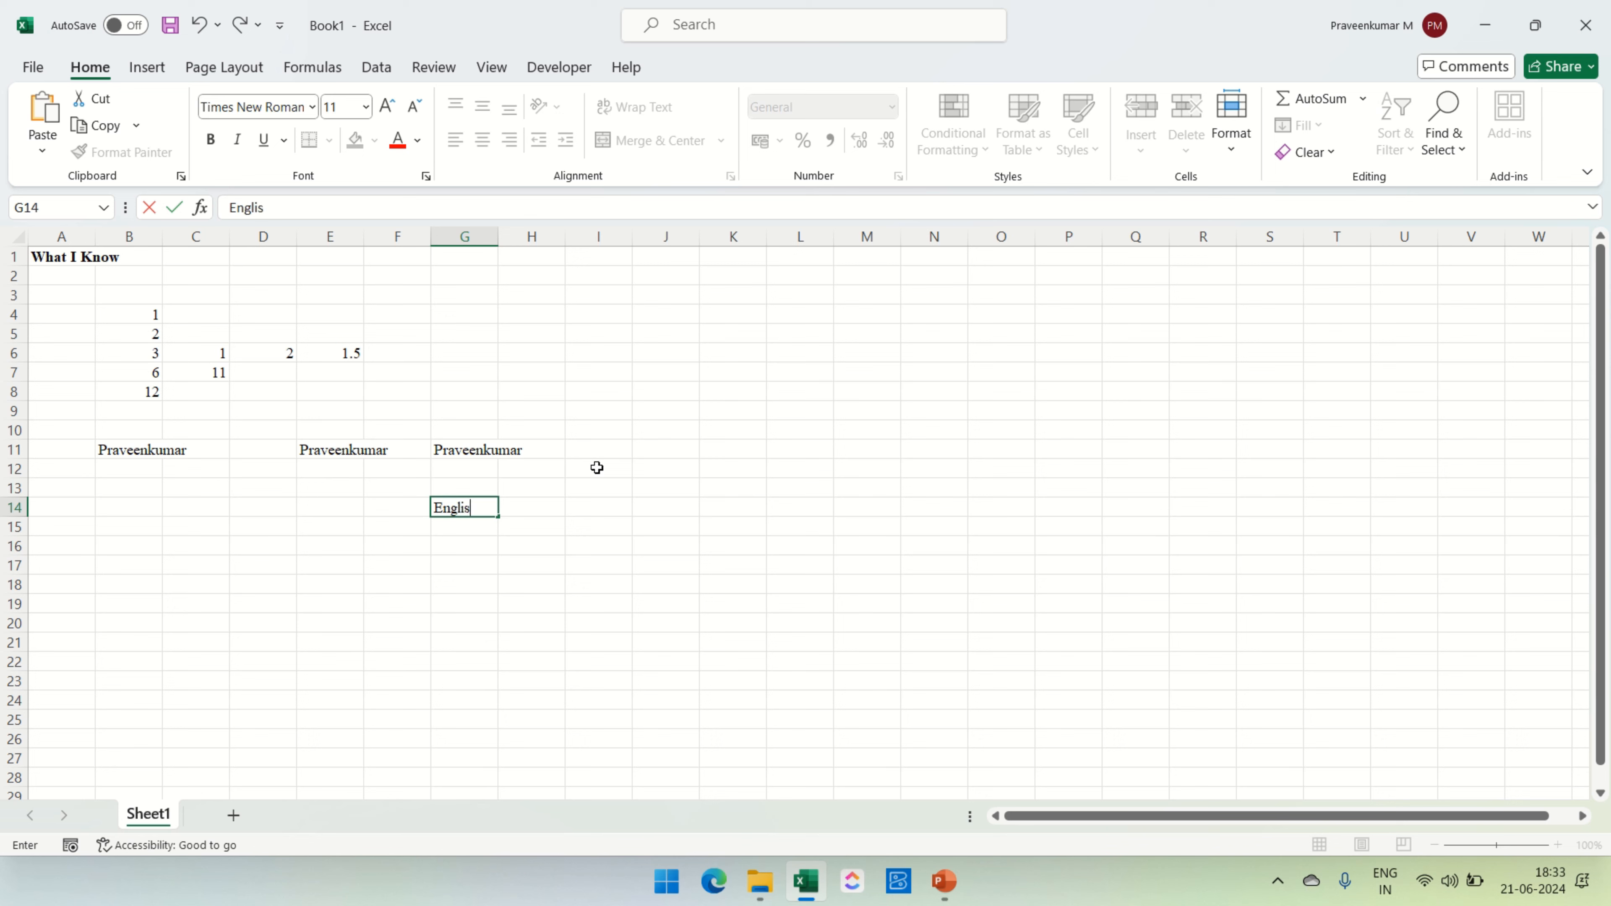
{"action": "key", "text": "Return"}
{"action": "key", "text": "Up"}
{"action": "key", "text": "F2"}
{"action": "type", "text": "h"}
{"action": "key", "text": "Return"}
Add the subjects Tamil, Maths and Science below English in cells G15 to G17
{"action": "type", "text": "Tamil"}
{"action": "key", "text": "Return"}
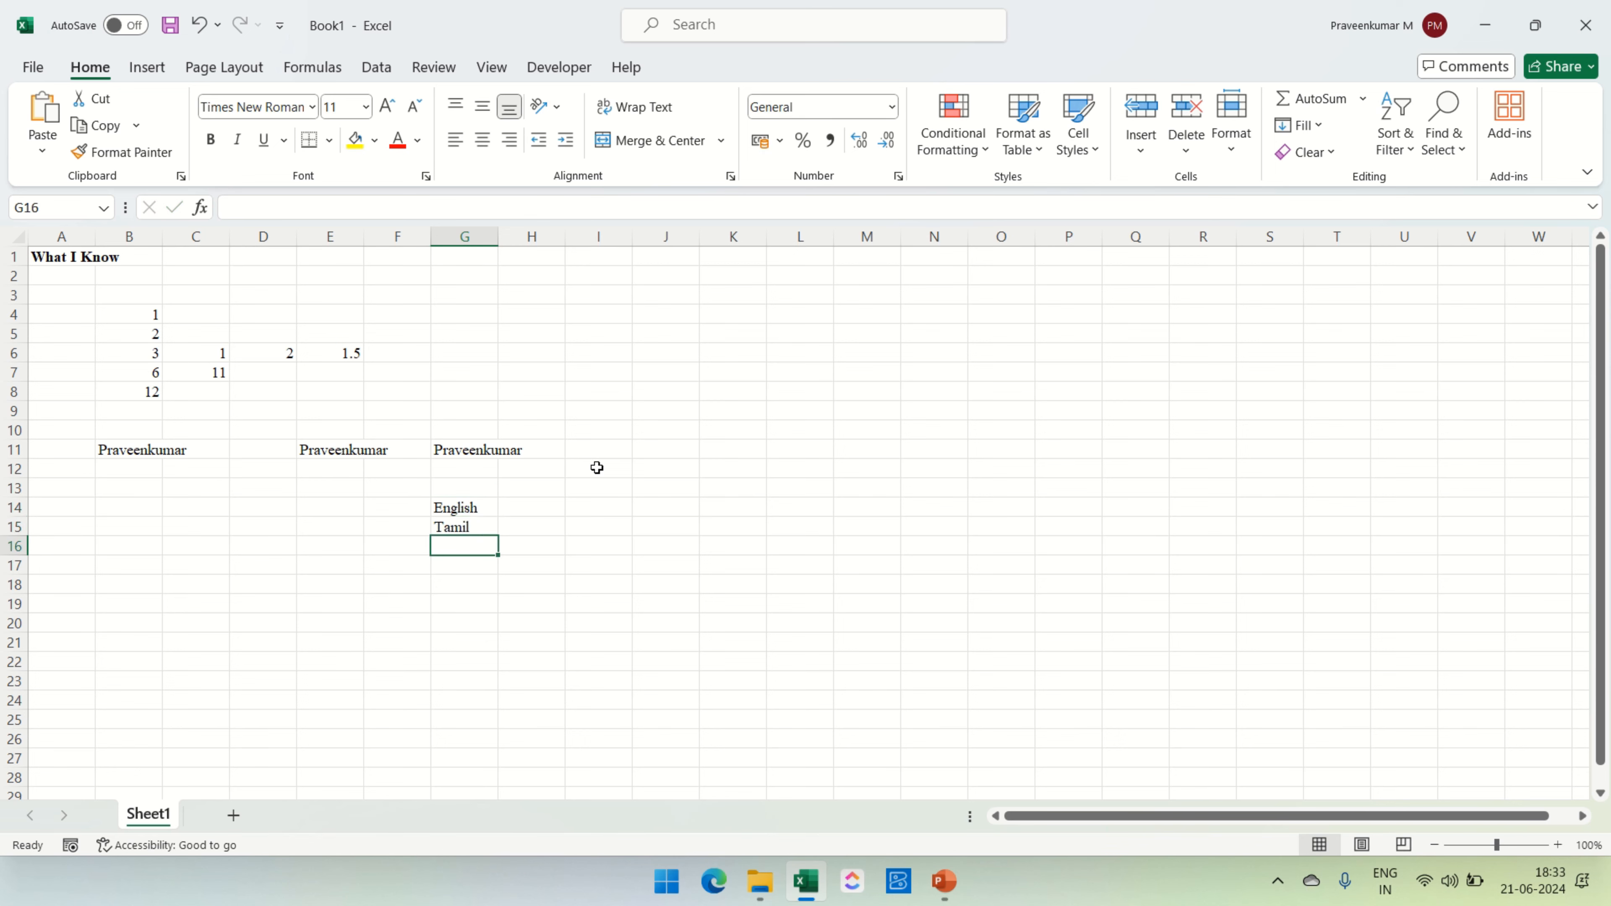
{"action": "type", "text": "Maths"}
{"action": "key", "text": "Return"}
{"action": "type", "text": "S"}
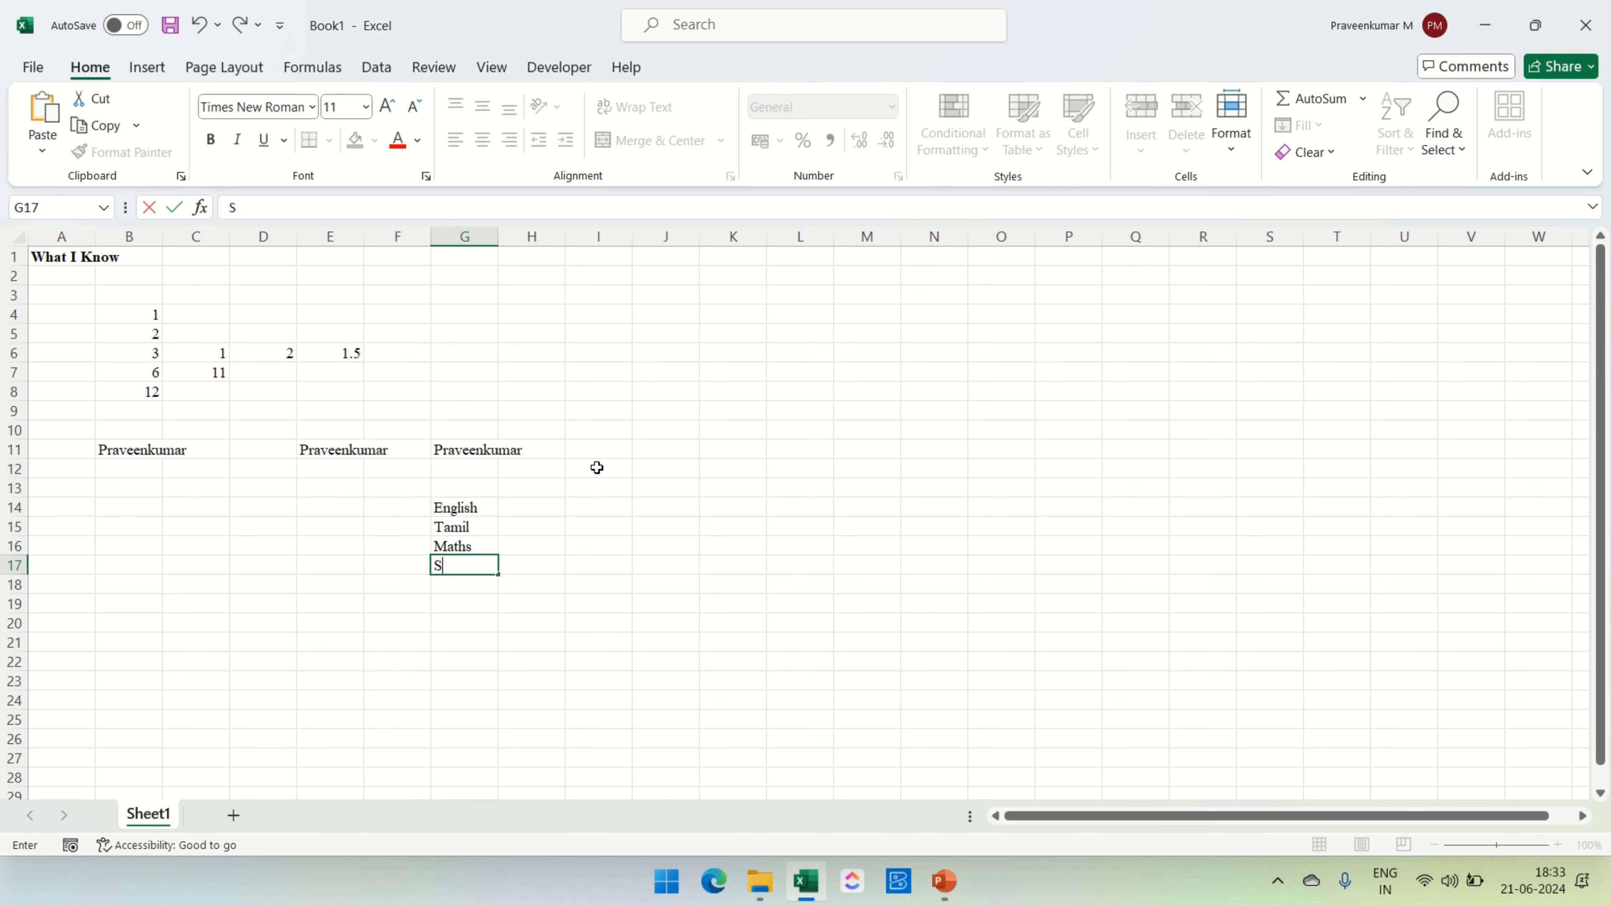
{"action": "type", "text": "cience"}
{"action": "key", "text": "Return"}
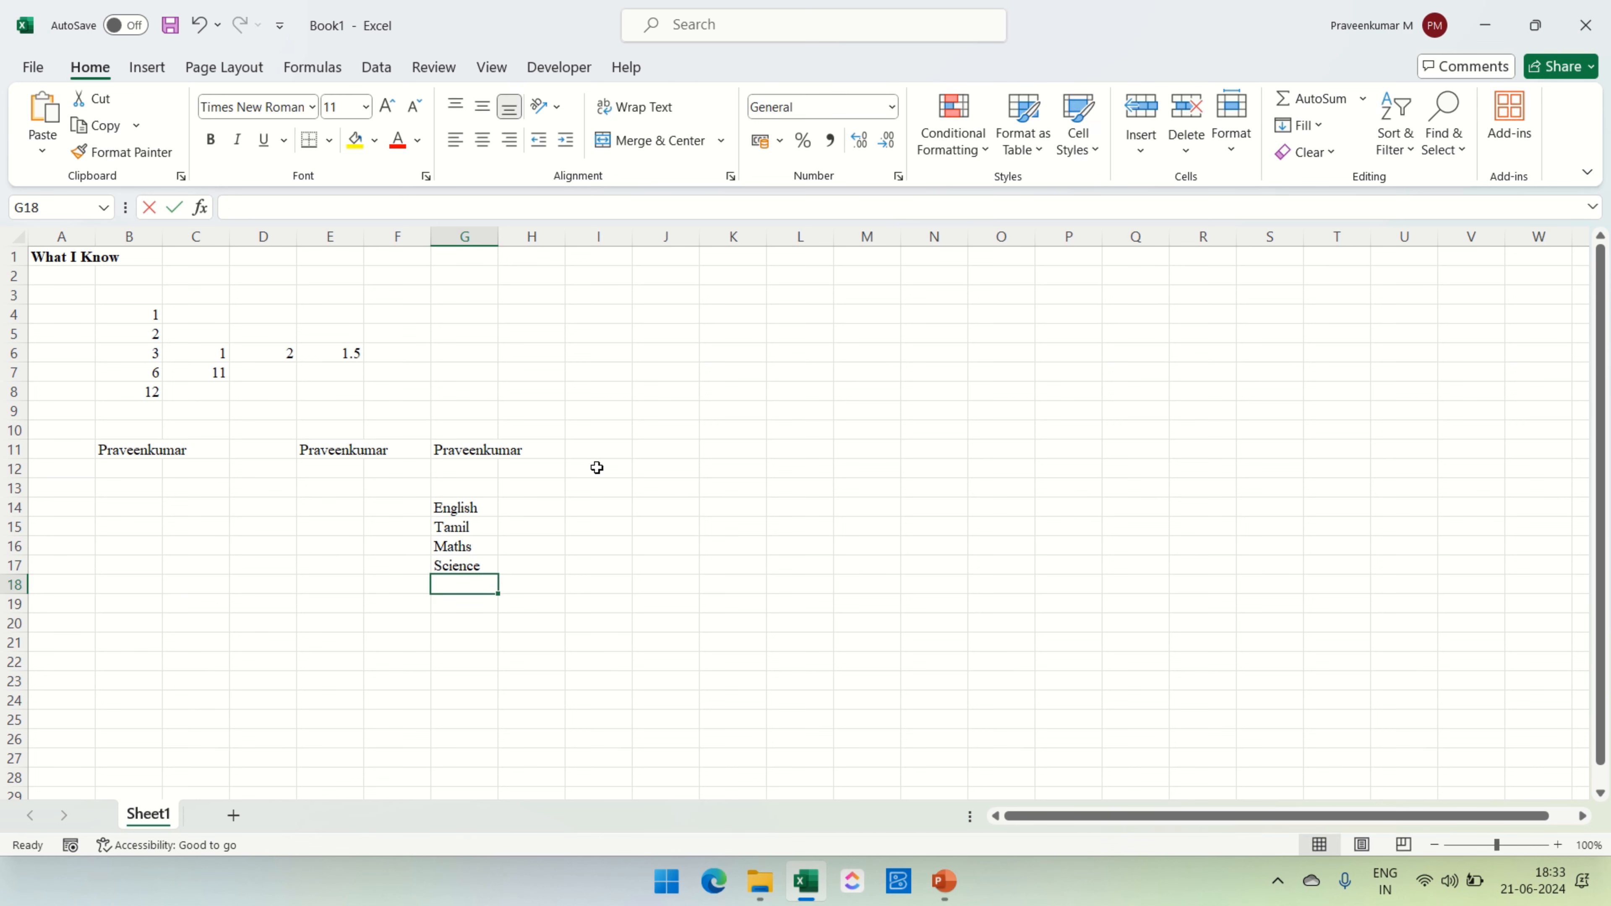
Add Social as the last subject in cell G18
{"action": "type", "text": "Socila"}
{"action": "key", "text": "Return"}
{"action": "key", "text": "Up"}
{"action": "key", "text": "BackSpace"}
{"action": "type", "text": "ial"}
{"action": "key", "text": "Escape"}
{"action": "type", "text": "So"}
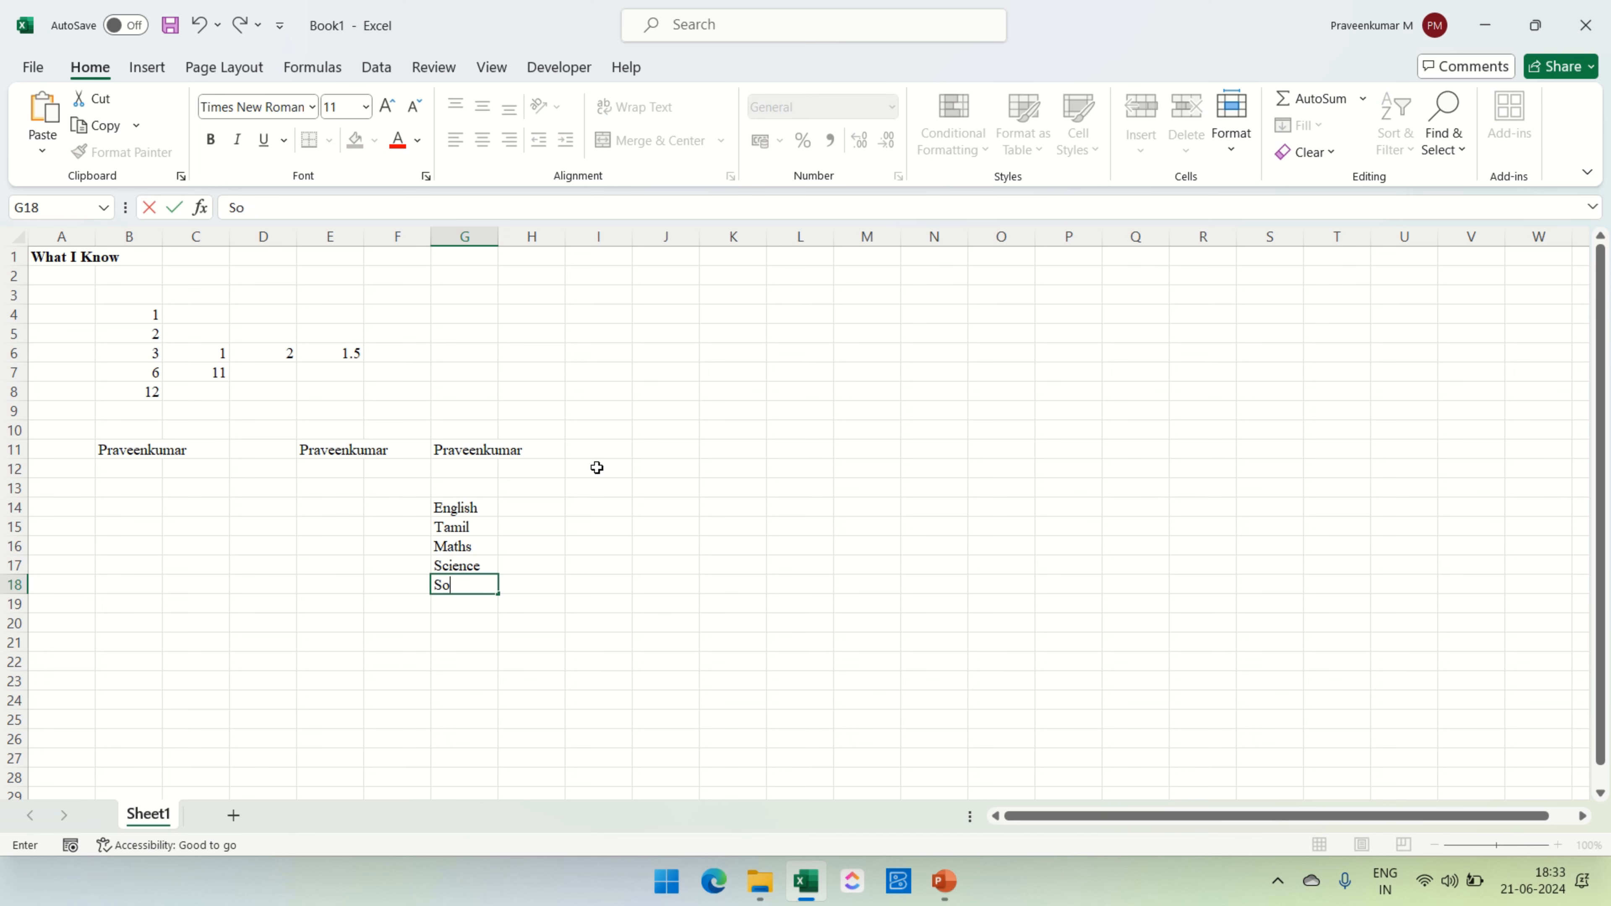
{"action": "type", "text": "cial"}
{"action": "key", "text": "Return"}
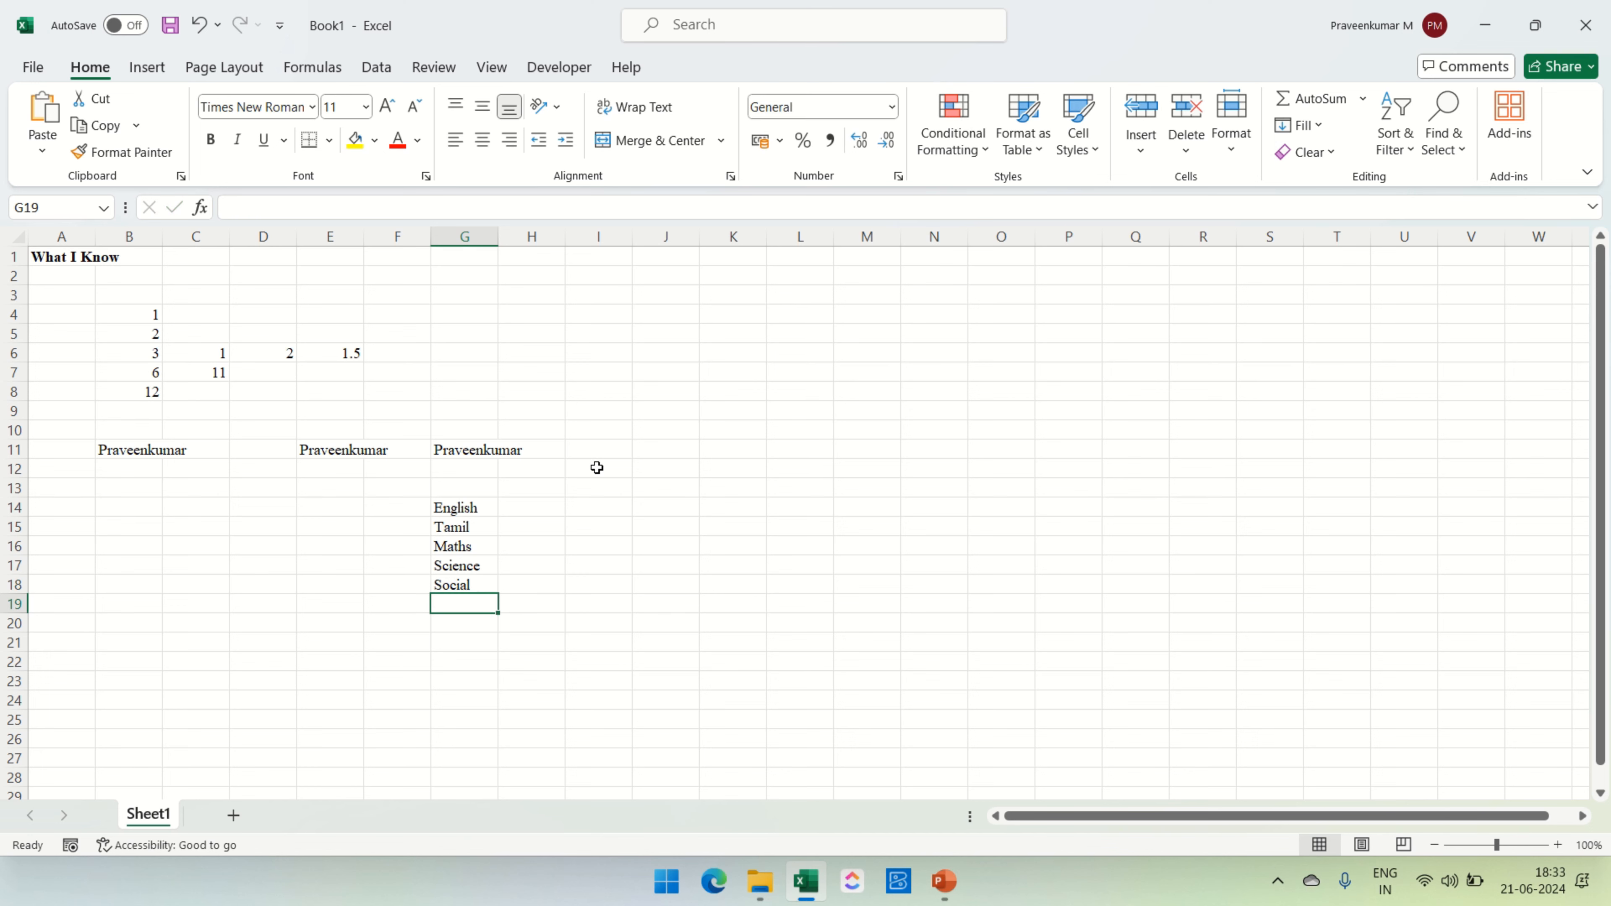
Enter the marks 12, 234, 23, 12 and 234 beside the subjects in cells H14 to H18
{"action": "key", "text": "Up"}
{"action": "key", "text": "Up"}
{"action": "key", "text": "Up"}
{"action": "key", "text": "Up"}
{"action": "key", "text": "Up"}
{"action": "key", "text": "Right"}
{"action": "type", "text": "12"}
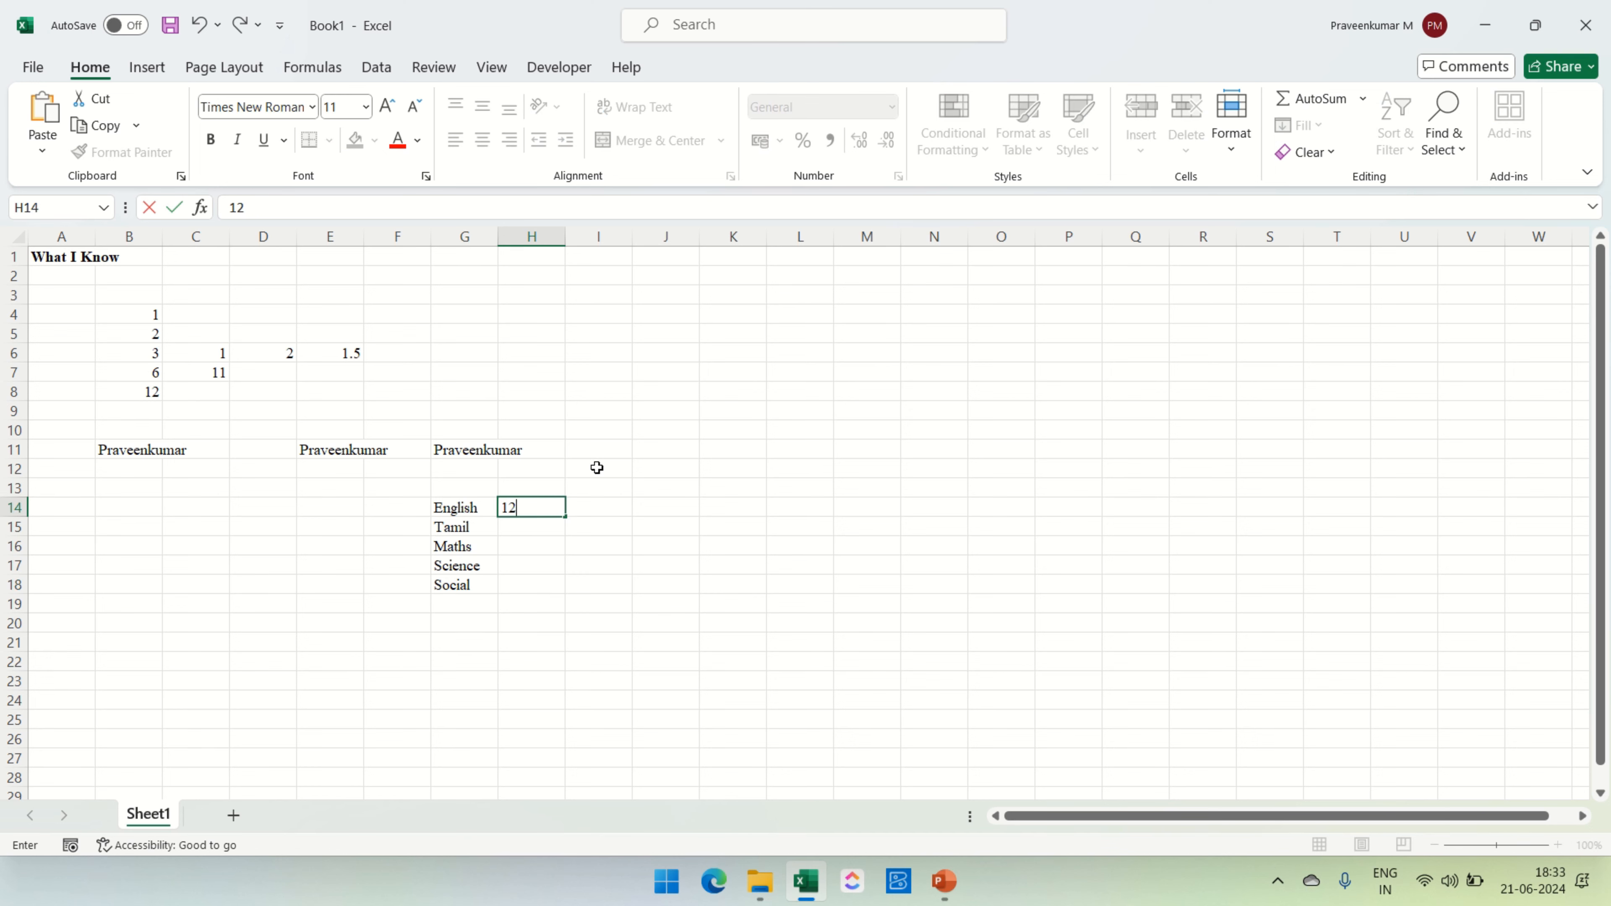
{"action": "key", "text": "Return"}
{"action": "type", "text": "234"}
{"action": "key", "text": "Return"}
{"action": "type", "text": "23"}
{"action": "key", "text": "Return"}
{"action": "type", "text": "12"}
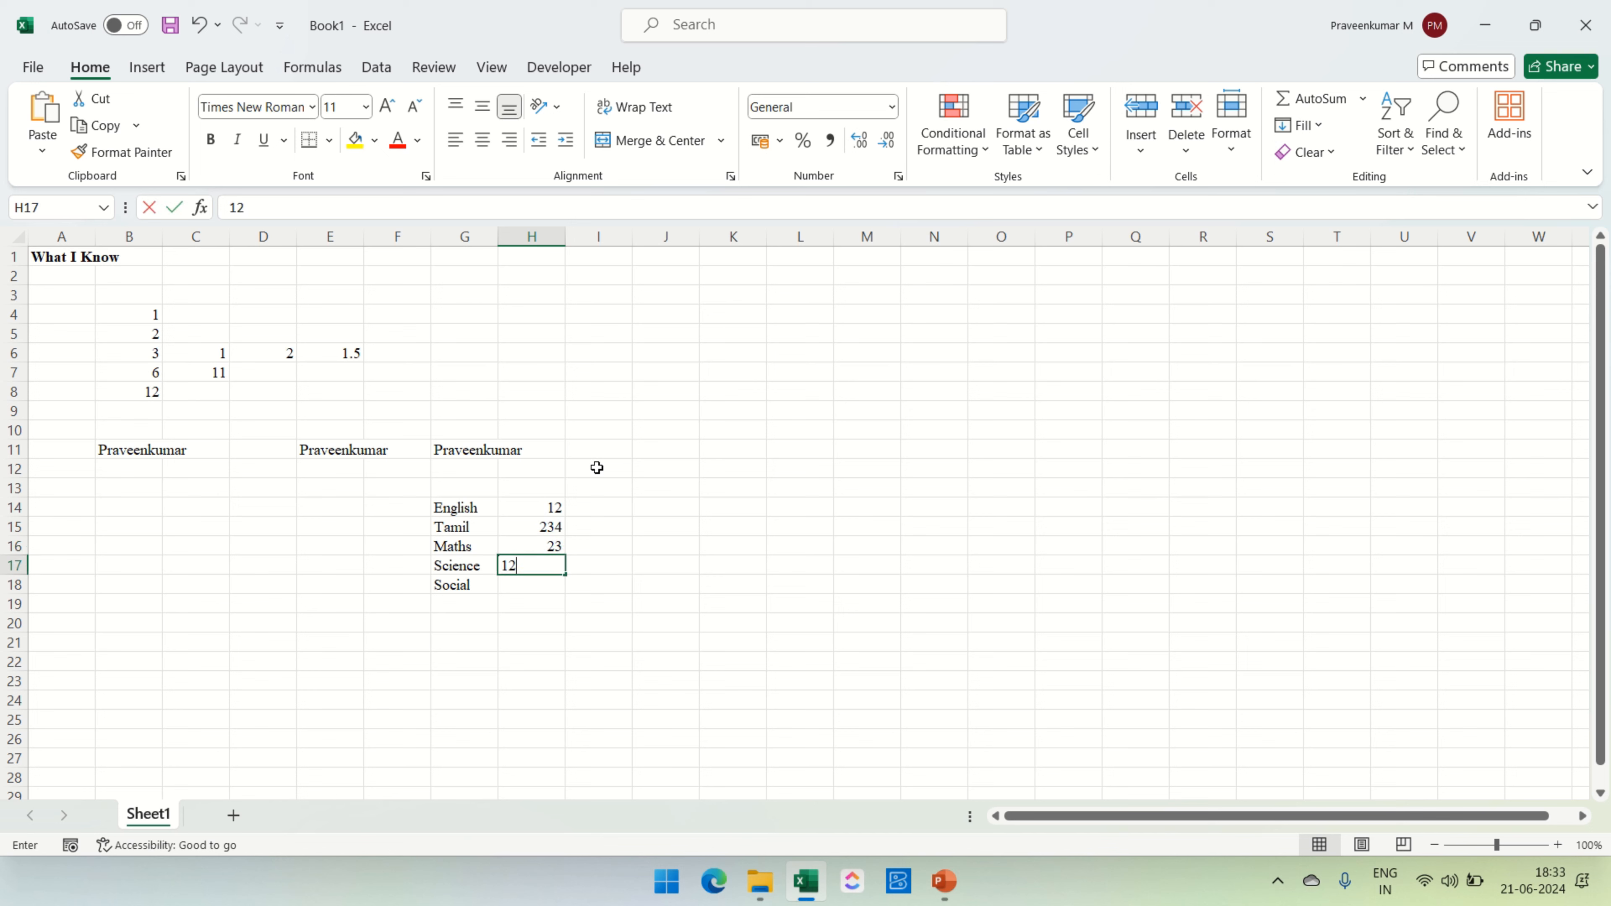
{"action": "key", "text": "Return"}
{"action": "type", "text": "234"}
{"action": "key", "text": "Return"}
Insert an AutoSum of the marks H14:H18 in cell H19
{"action": "key", "text": "Up"}
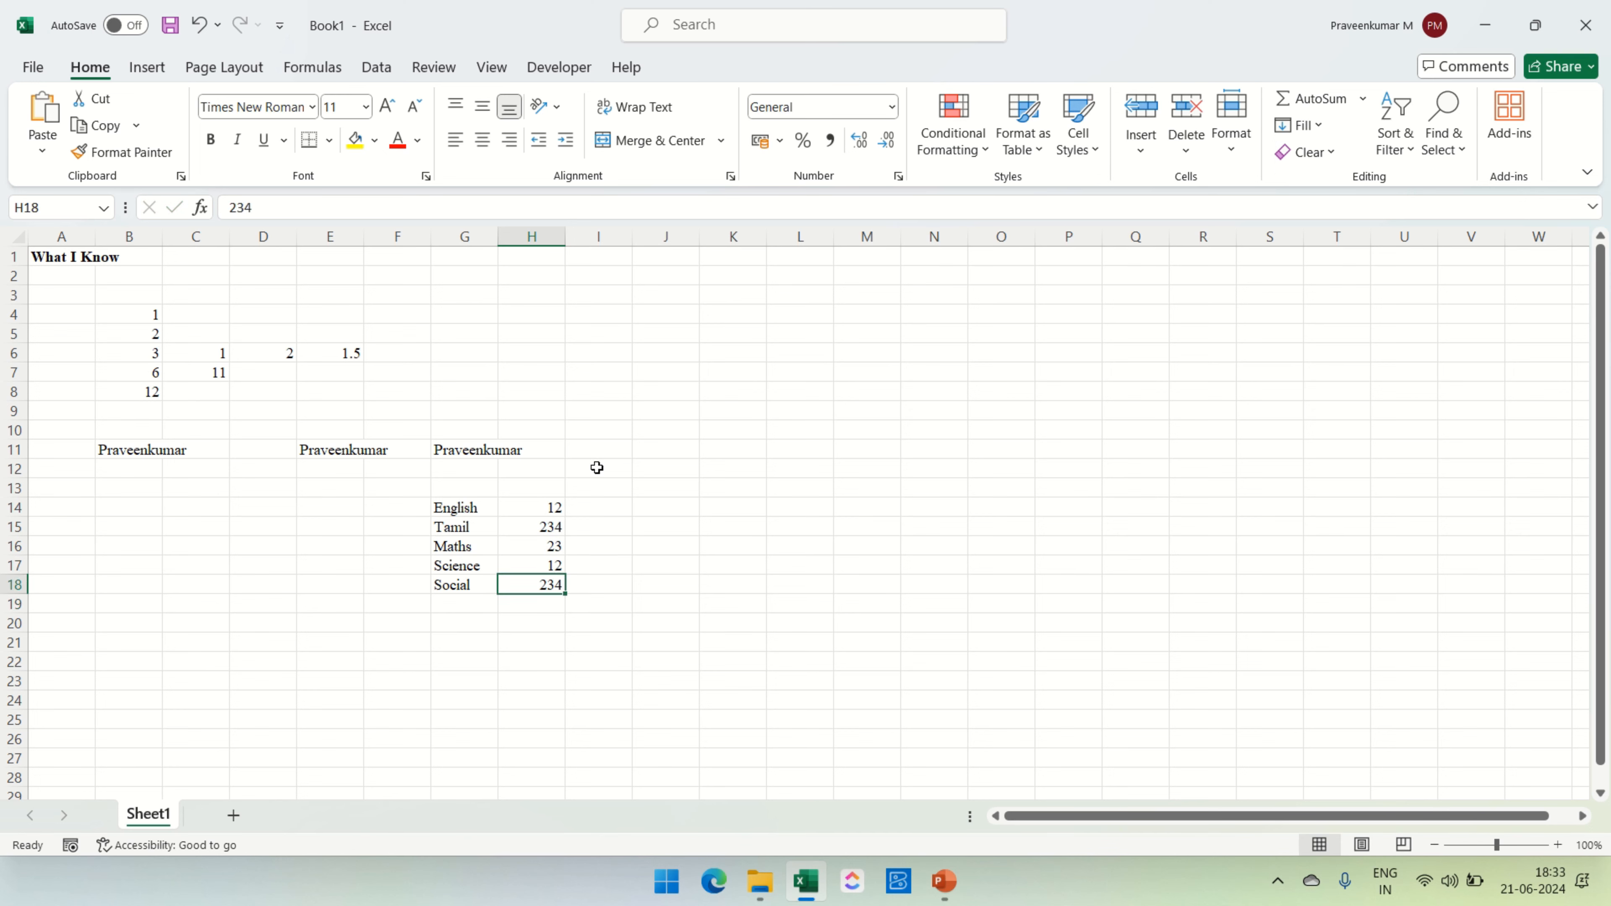
{"action": "key", "text": "Up"}
{"action": "key", "text": "Down"}
{"action": "key", "text": "Down"}
{"action": "key", "text": "alt+equal"}
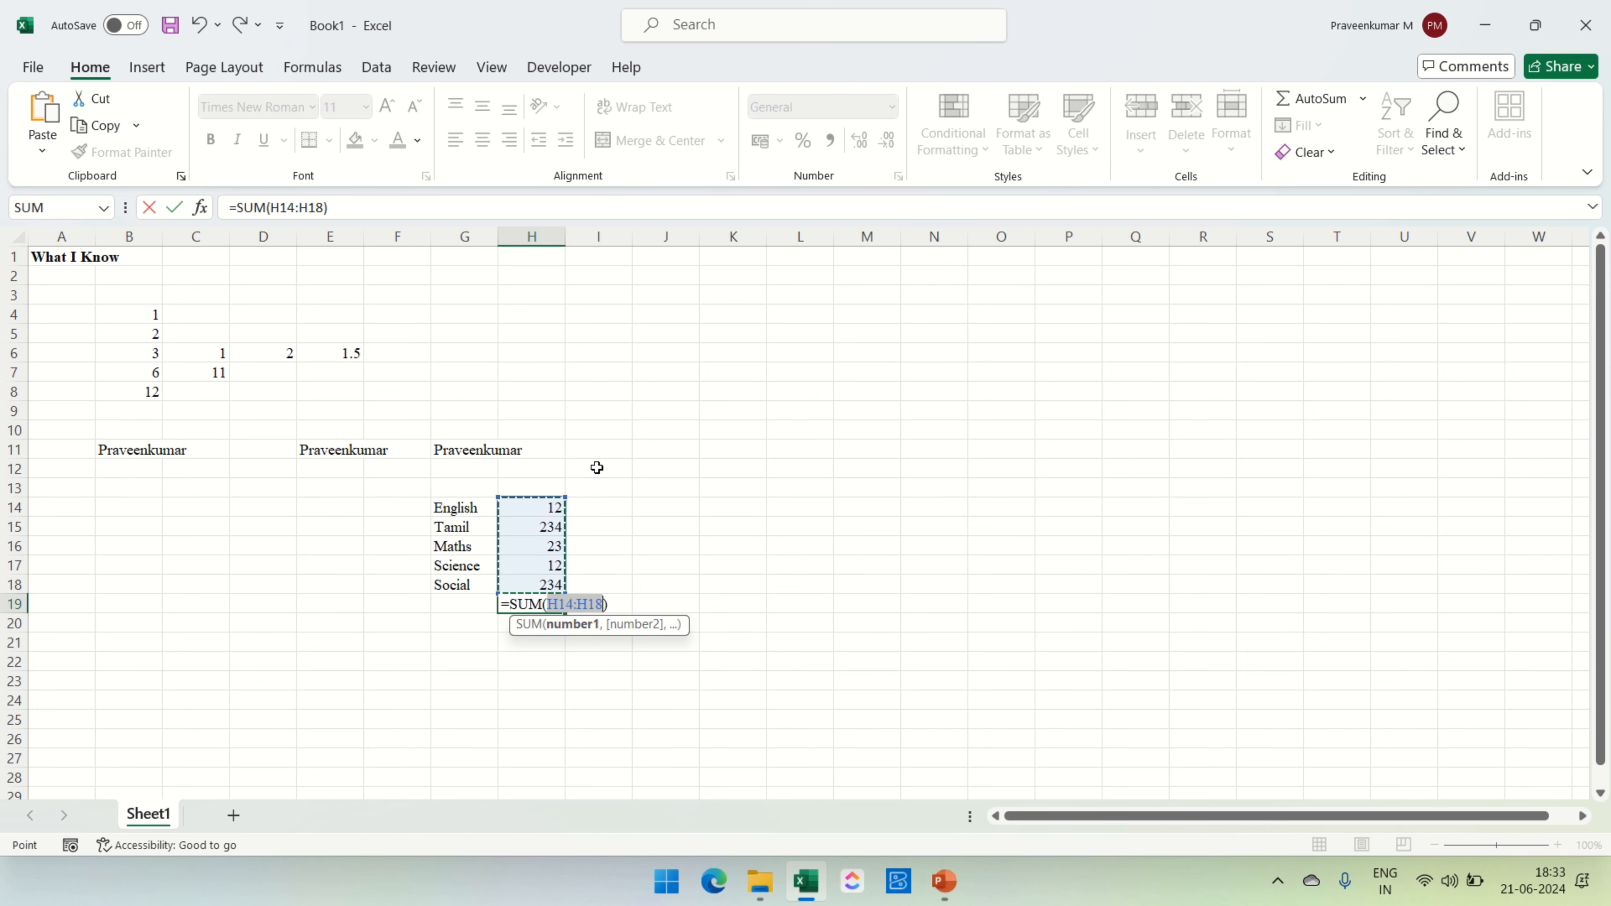
{"action": "key", "text": "Return"}
Label the sum of the marks as Total in cell G19
{"action": "key", "text": "Left"}
{"action": "key", "text": "Up"}
{"action": "type", "text": "Total"}
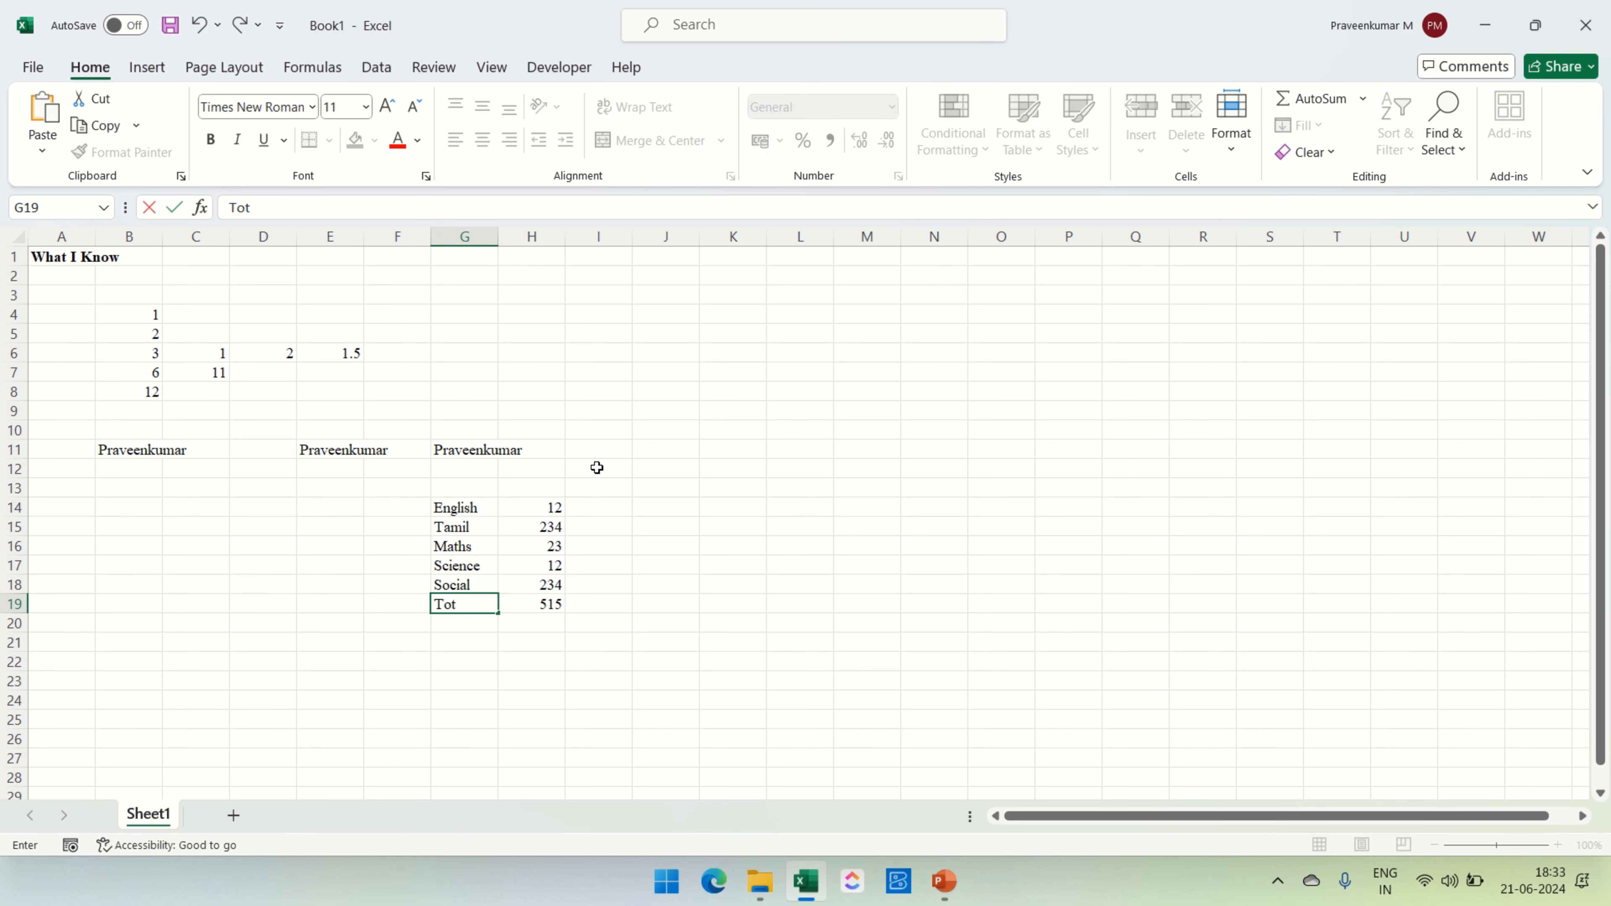
{"action": "key", "text": "Return"}
Enter a sentence in cell G22 made of the person's first name followed by "Scored 515 marks"
{"action": "key", "text": "Down"}
{"action": "key", "text": "Down"}
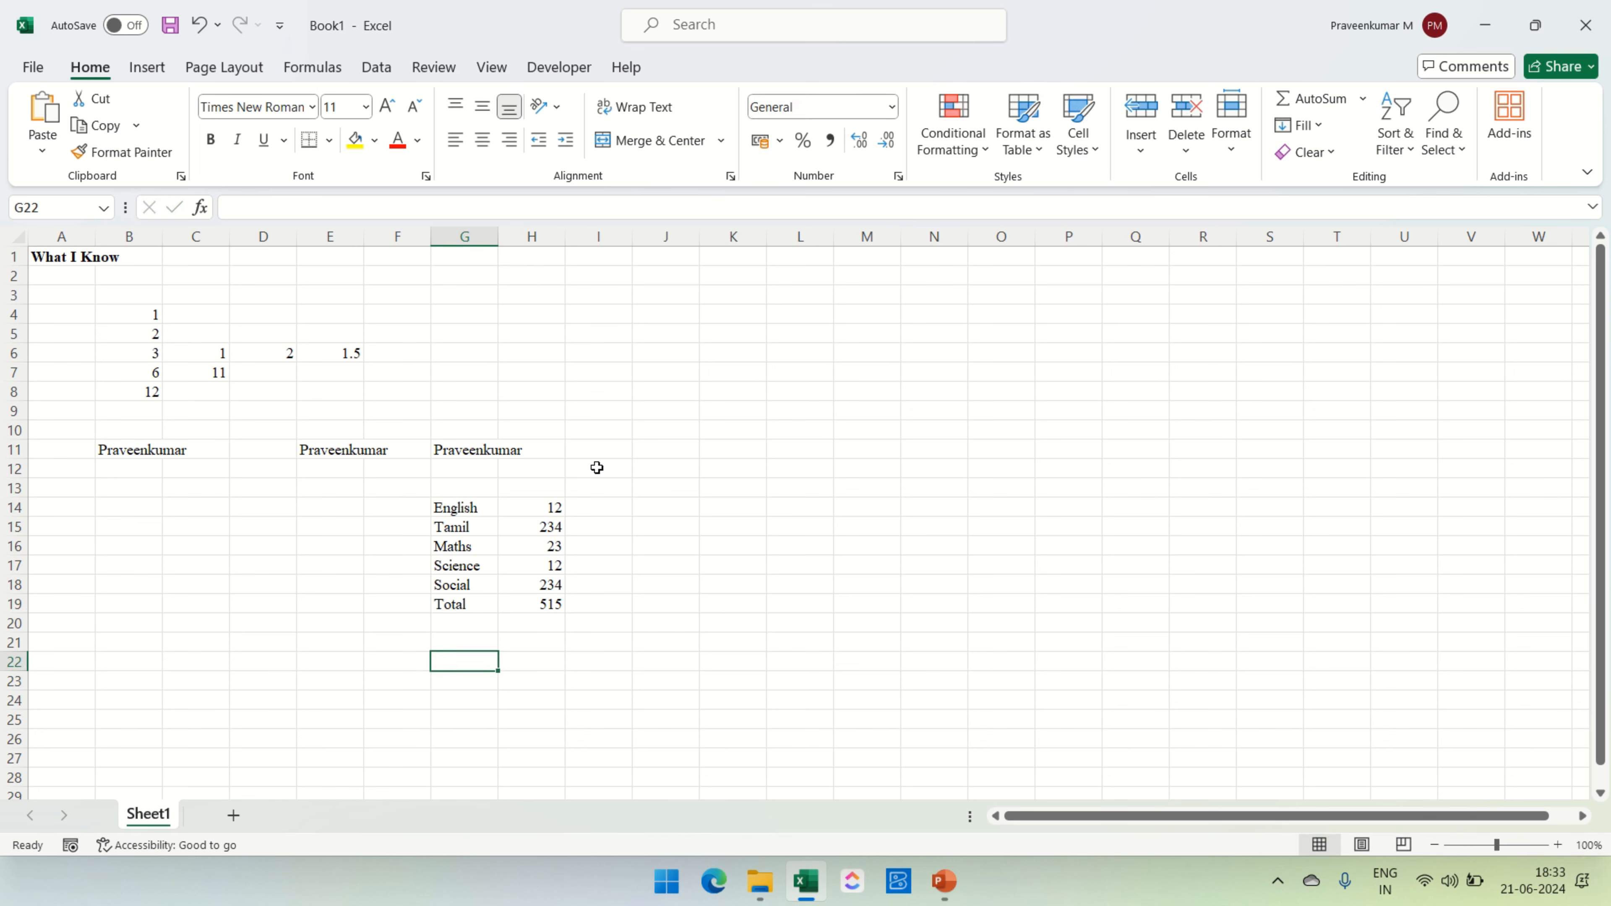
{"action": "type", "text": "P"}
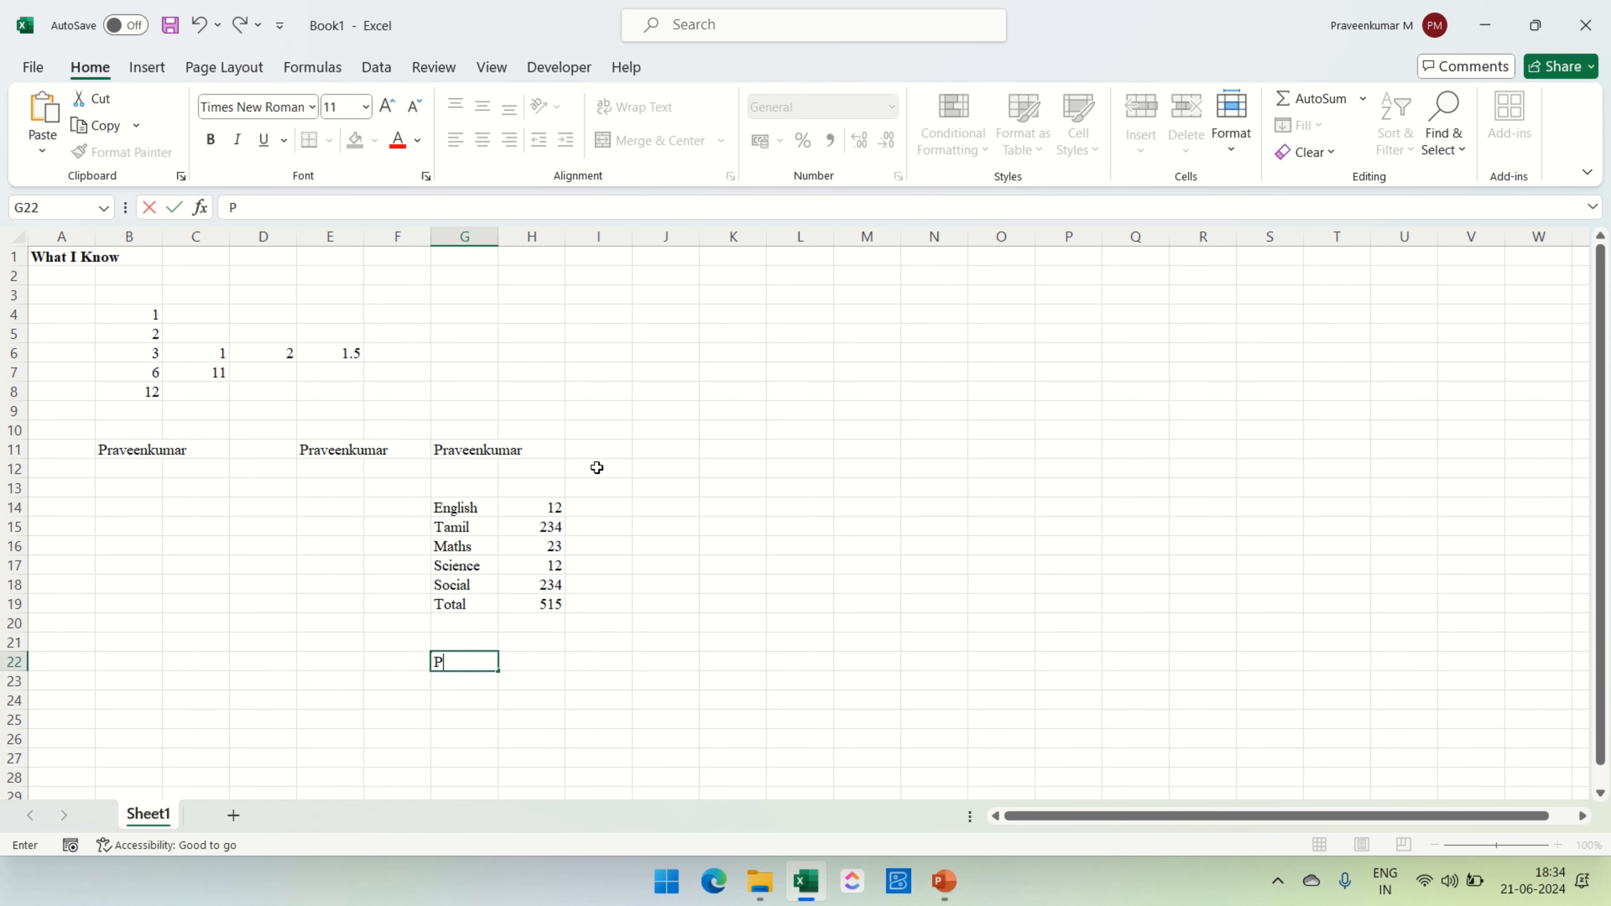
{"action": "type", "text": "raveenkymar"}
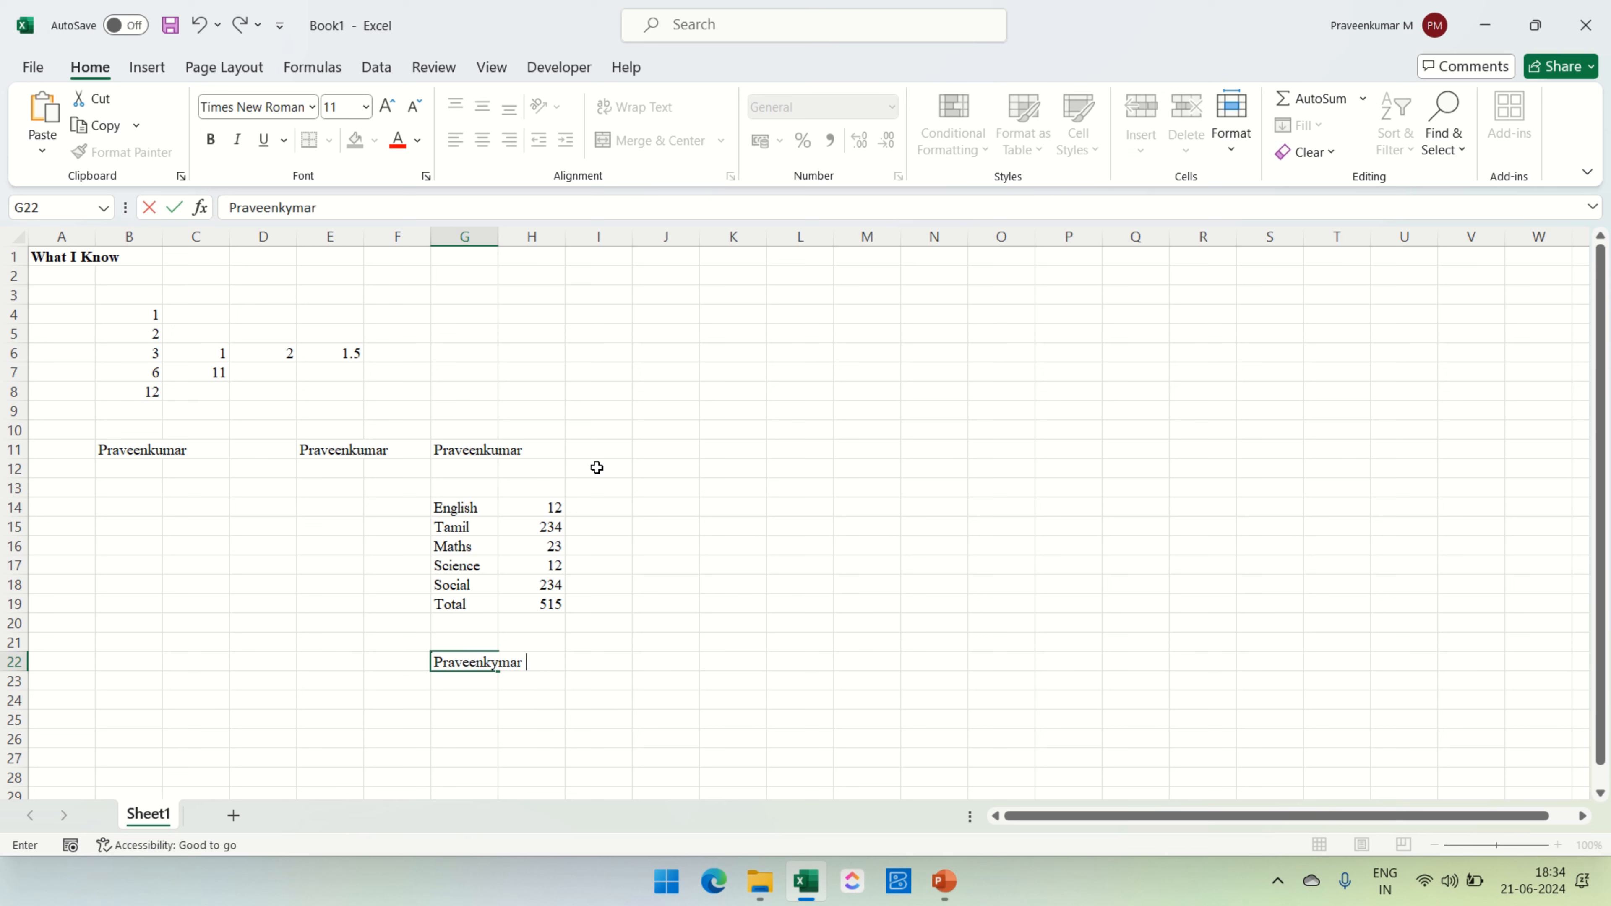
{"action": "key", "text": "BackSpace"}
{"action": "key", "text": "BackSpace"}
{"action": "key", "text": "BackSpace"}
{"action": "key", "text": "BackSpace"}
{"action": "type", "text": "umar Scored 515 ma"}
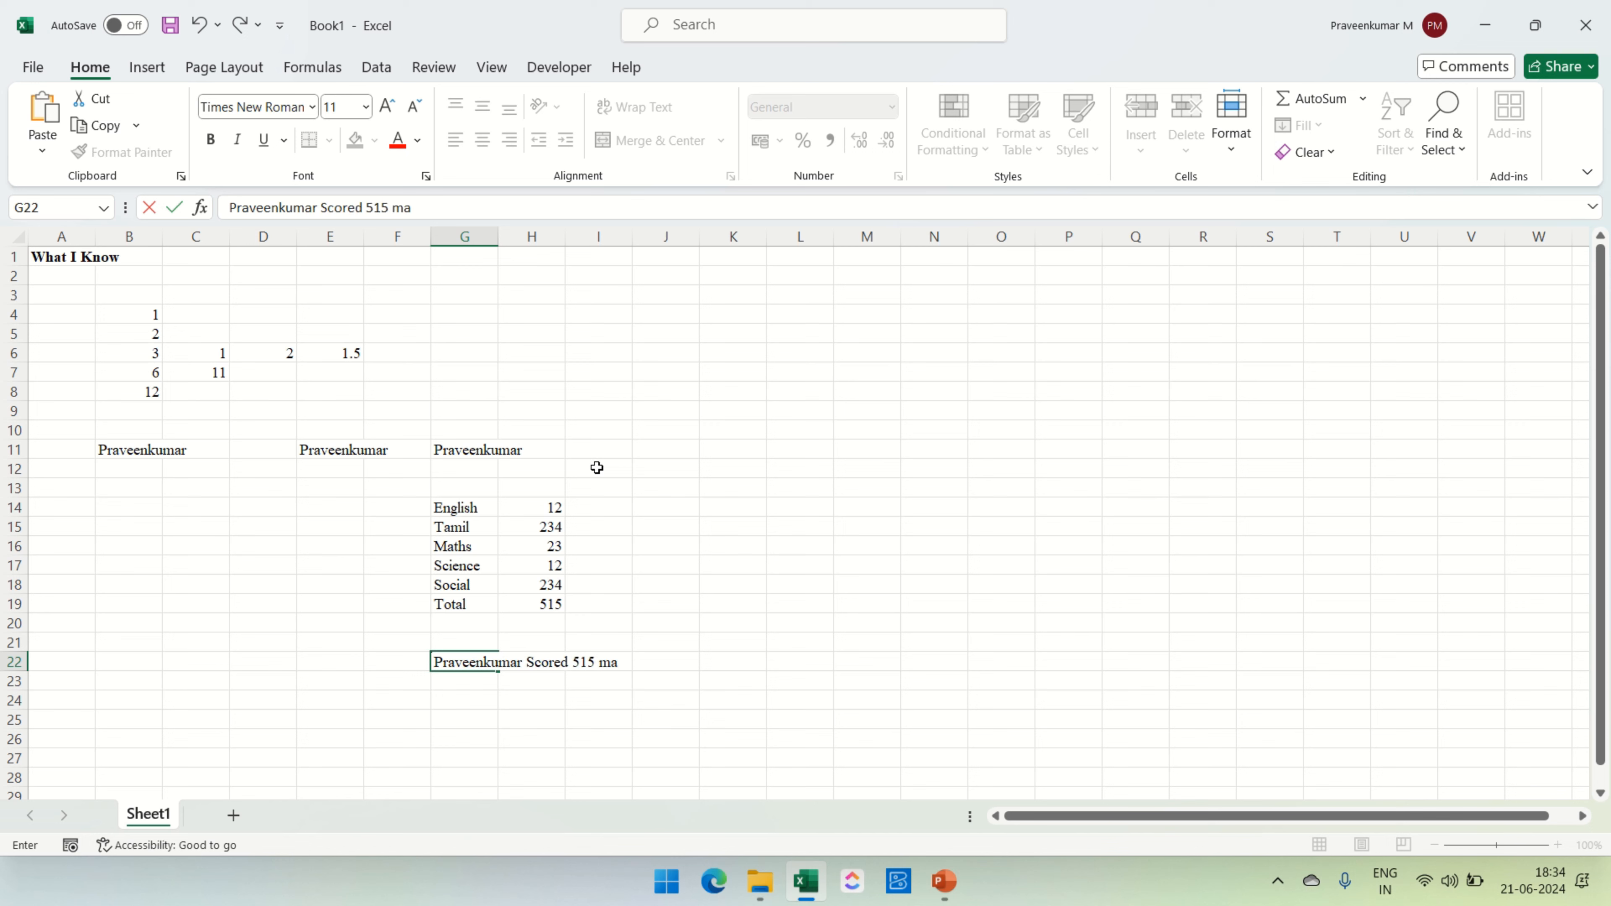
{"action": "type", "text": "rks"}
{"action": "key", "text": "Return"}
{"action": "key", "text": "Up"}
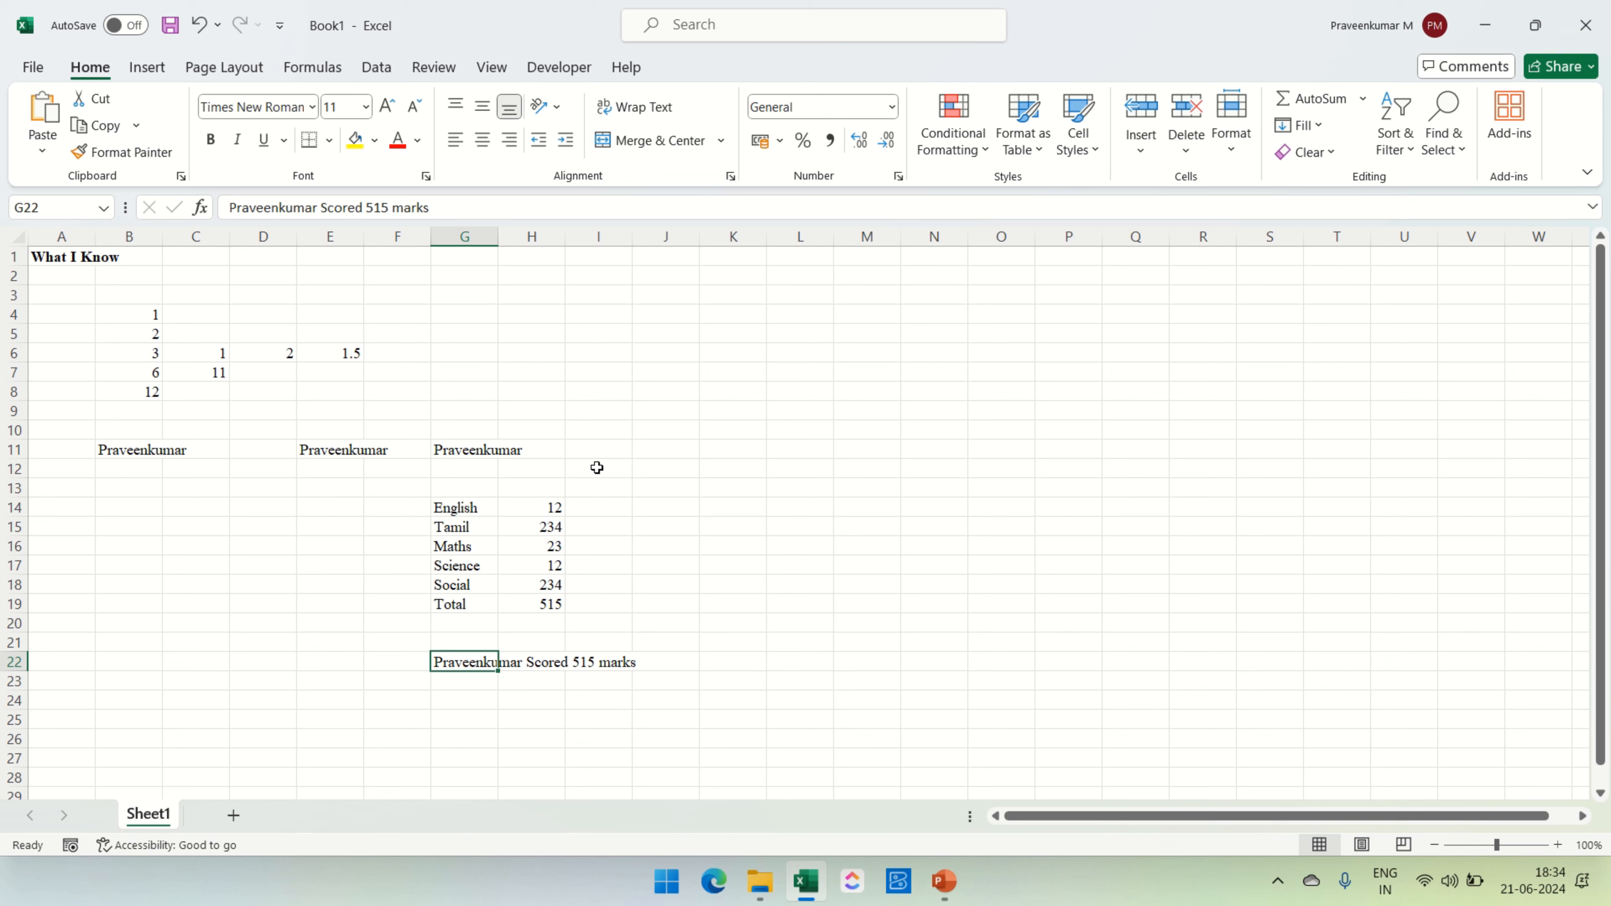
{"action": "key", "text": "Up"}
{"action": "key", "text": "Up"}
{"action": "key", "text": "Up"}
{"action": "key", "text": "Up"}
{"action": "key", "text": "Right"}
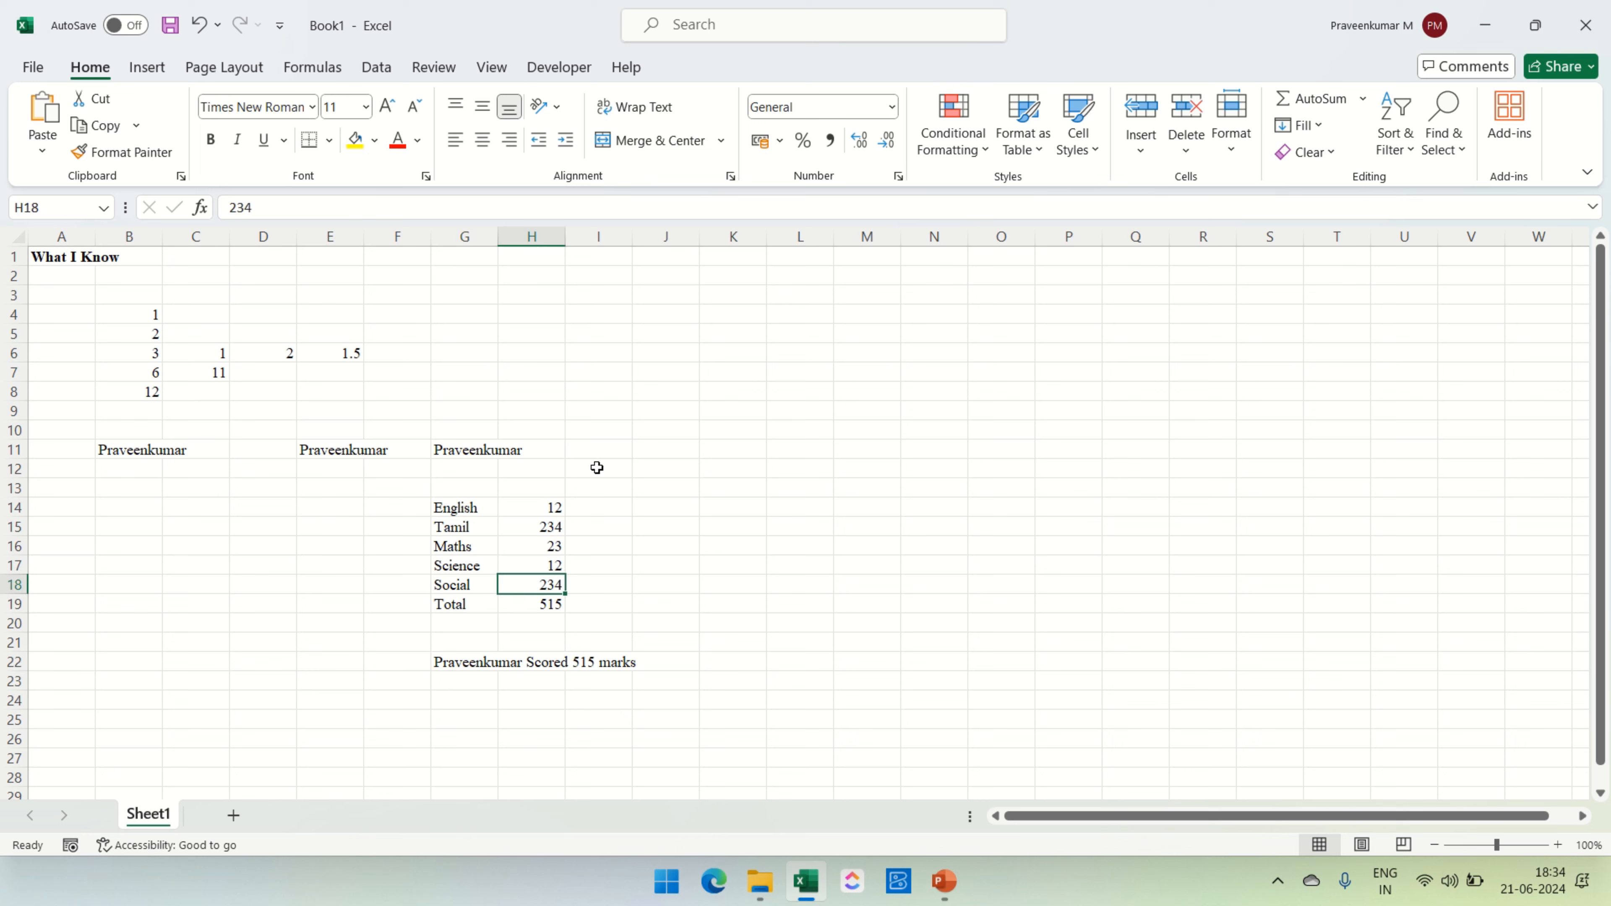
{"action": "key", "text": "Up"}
{"action": "key", "text": "Up"}
{"action": "key", "text": "Up"}
{"action": "key", "text": "Up"}
{"action": "key", "text": "Left"}
{"action": "key", "text": "shift+Right"}
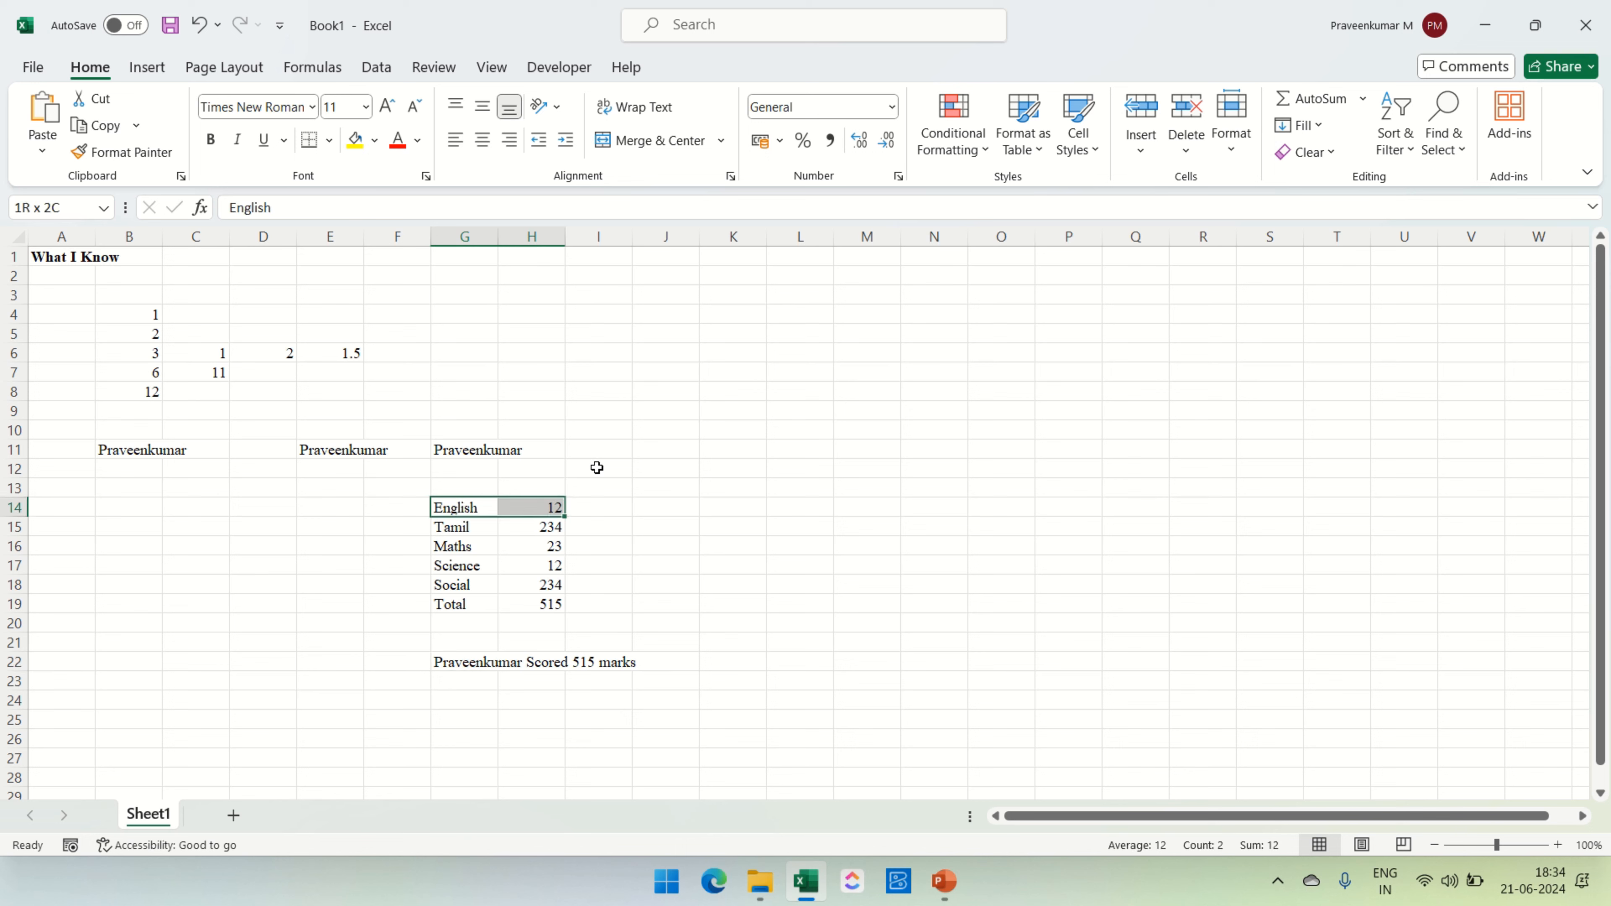
{"action": "key", "text": "shift+Down"}
{"action": "key", "text": "shift+Down"}
{"action": "key", "text": "shift+Down"}
{"action": "key", "text": "shift+Down"}
{"action": "key", "text": "shift+Down"}
{"action": "key", "text": "Down"}
{"action": "key", "text": "Down"}
{"action": "key", "text": "Down"}
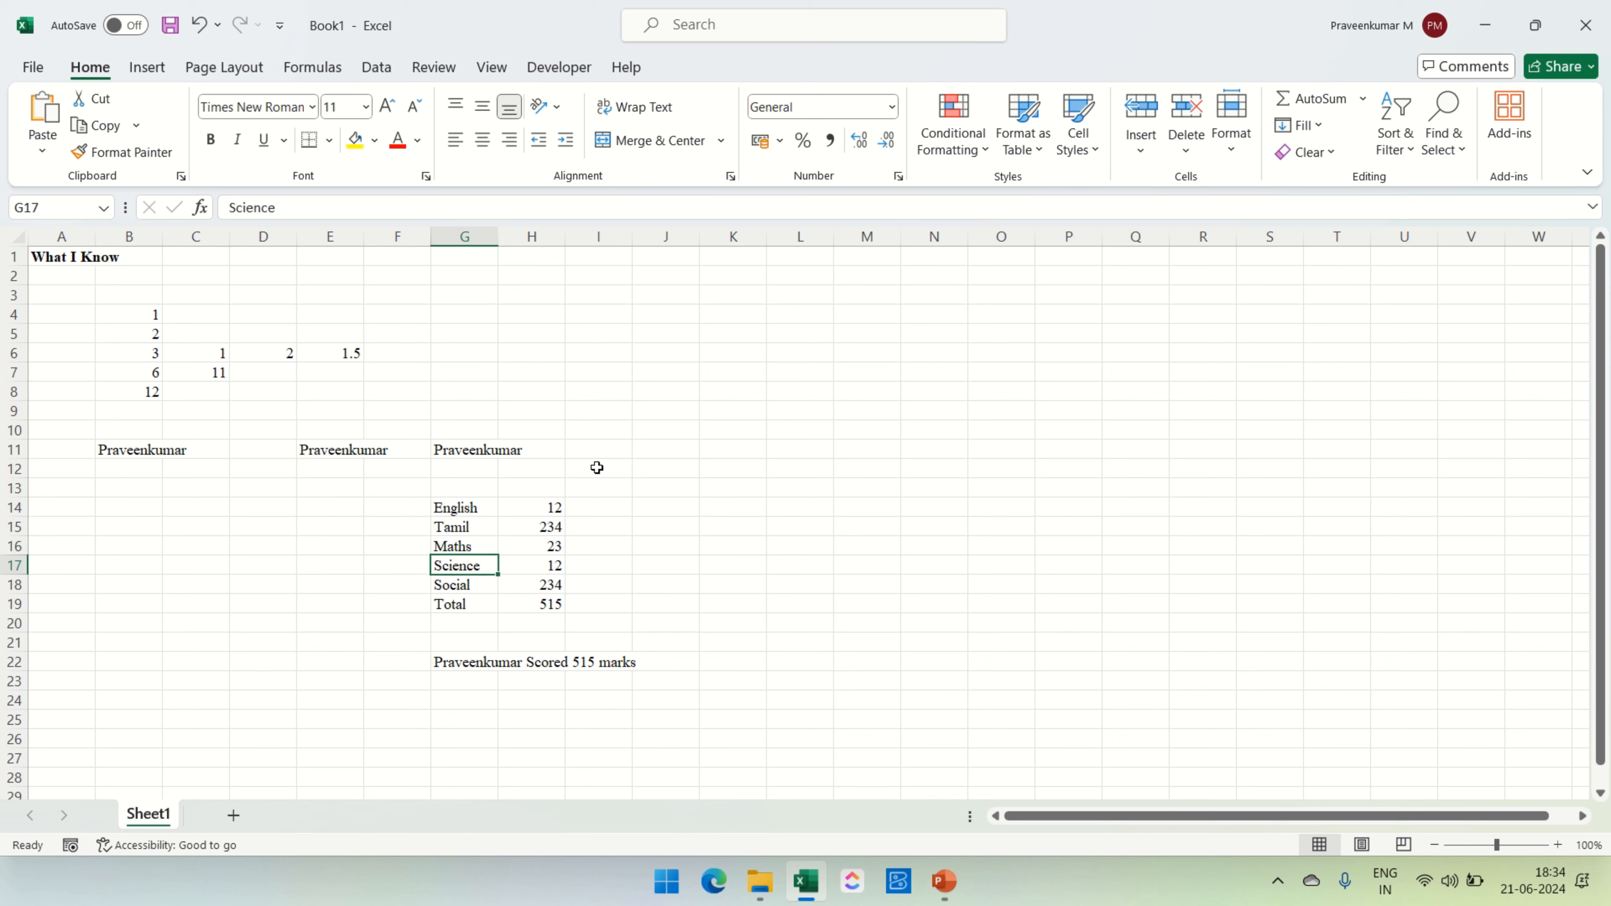
Copy the subject and marks table G14:H19 and paste it with its upper-left cell at K14
{"action": "key", "text": "Up"}
{"action": "key", "text": "Up"}
{"action": "key", "text": "Up"}
{"action": "key", "text": "shift+Right"}
{"action": "key", "text": "shift+Down"}
{"action": "key", "text": "shift+Down"}
{"action": "key", "text": "shift+Down"}
{"action": "key", "text": "shift+Down"}
{"action": "key", "text": "shift+Down"}
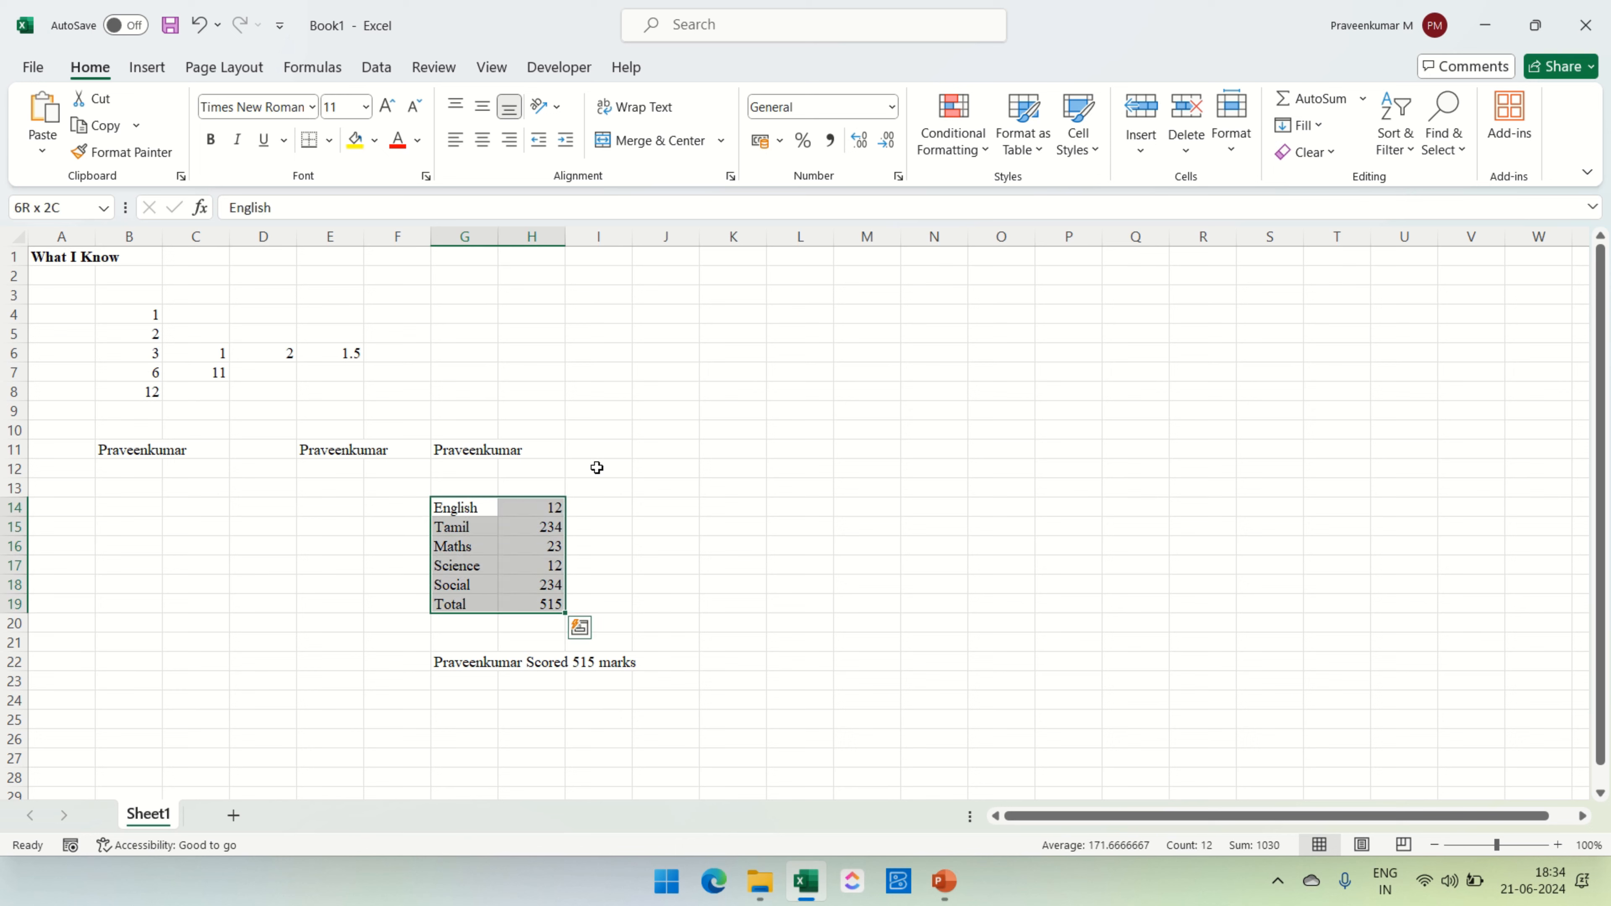
{"action": "key", "text": "ctrl+c"}
{"action": "key", "text": "Right"}
{"action": "key", "text": "Right"}
{"action": "key", "text": "Right"}
{"action": "key", "text": "Right"}
{"action": "key", "text": "ctrl+v"}
Examine the subjects and marks in the pasted table K14:L19
{"action": "key", "text": "Down"}
{"action": "key", "text": "Down"}
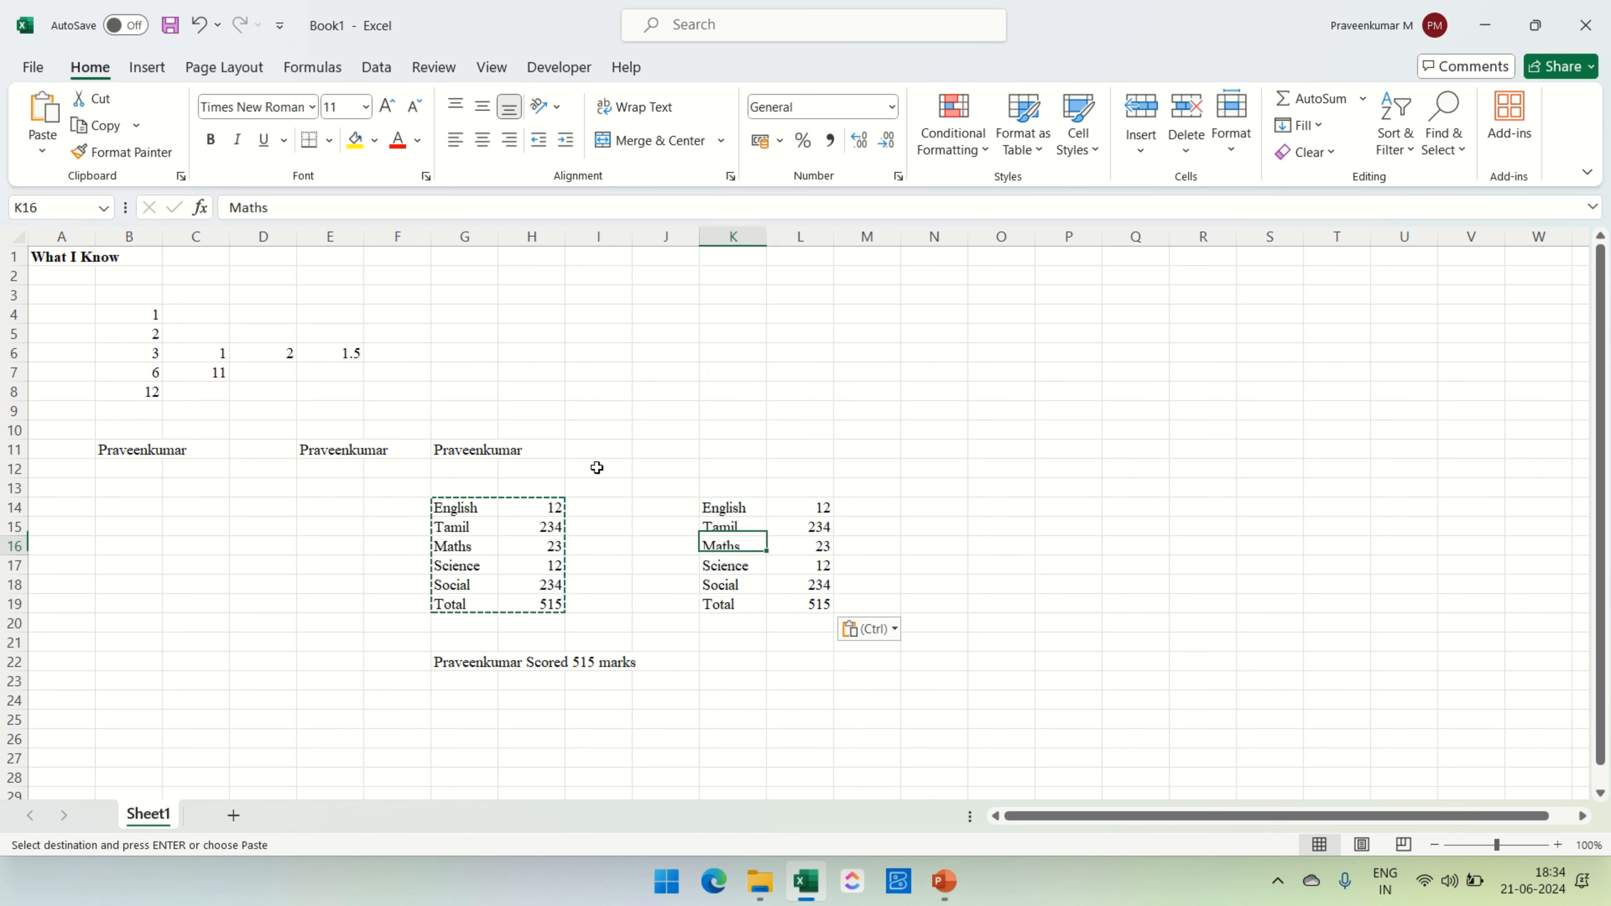
{"action": "key", "text": "Down"}
{"action": "key", "text": "Down"}
{"action": "key", "text": "Down"}
{"action": "key", "text": "Up"}
{"action": "key", "text": "Up"}
{"action": "key", "text": "Right"}
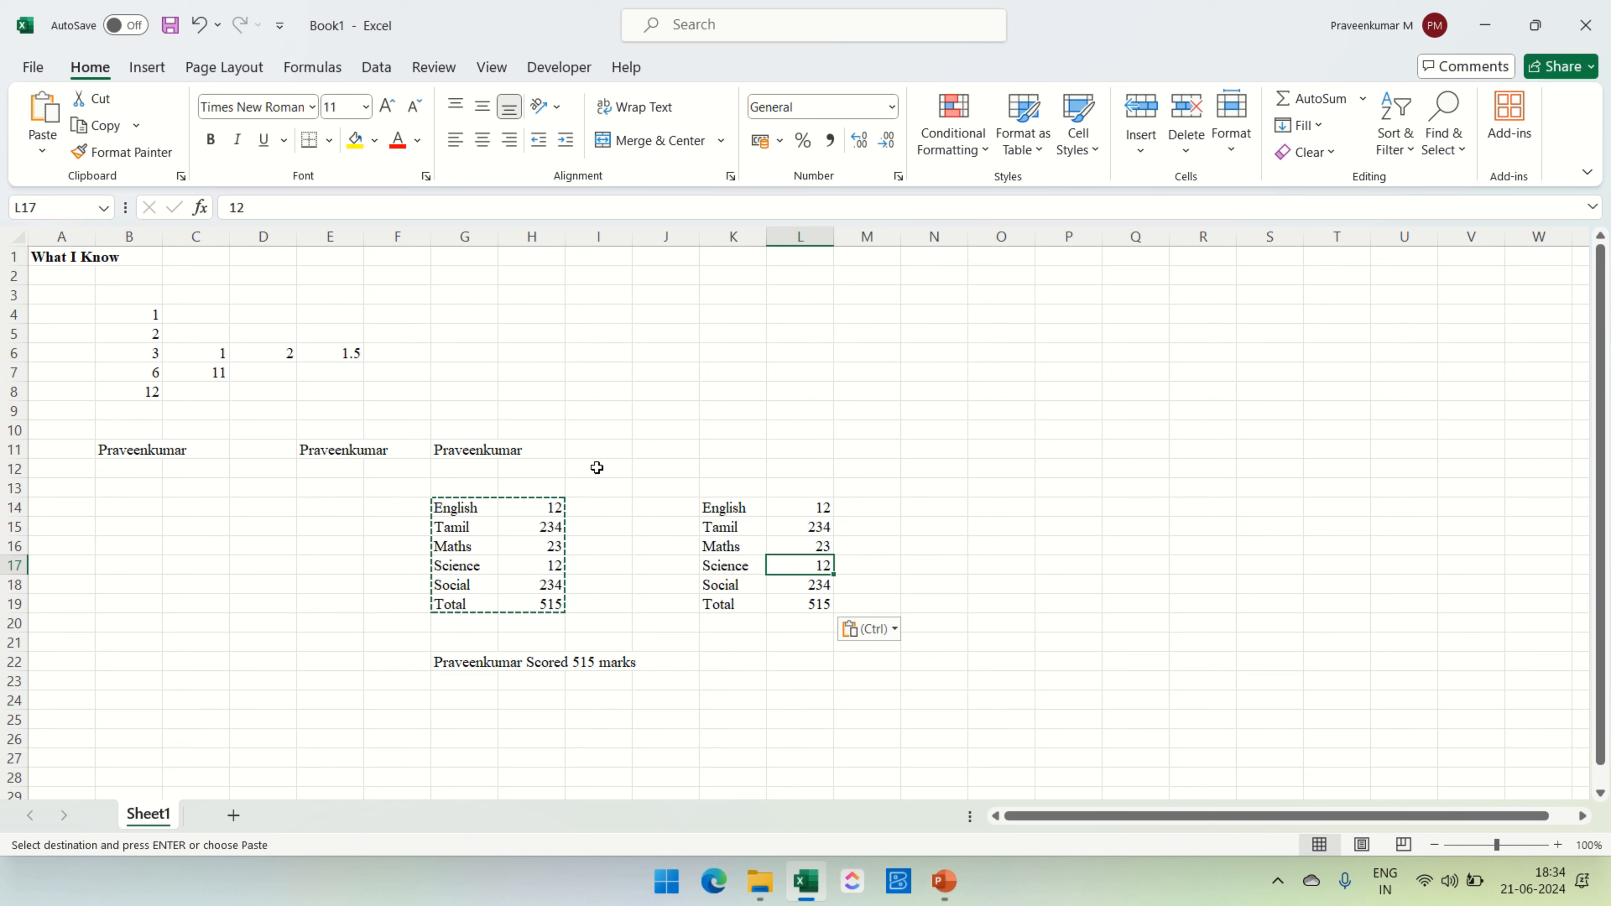
Change the marks in the copied table to 54 for Science, 3 for Social and 67 for Tamil
{"action": "type", "text": "54"}
{"action": "key", "text": "Return"}
{"action": "type", "text": "3"}
{"action": "key", "text": "Up"}
{"action": "key", "text": "Up"}
{"action": "key", "text": "Up"}
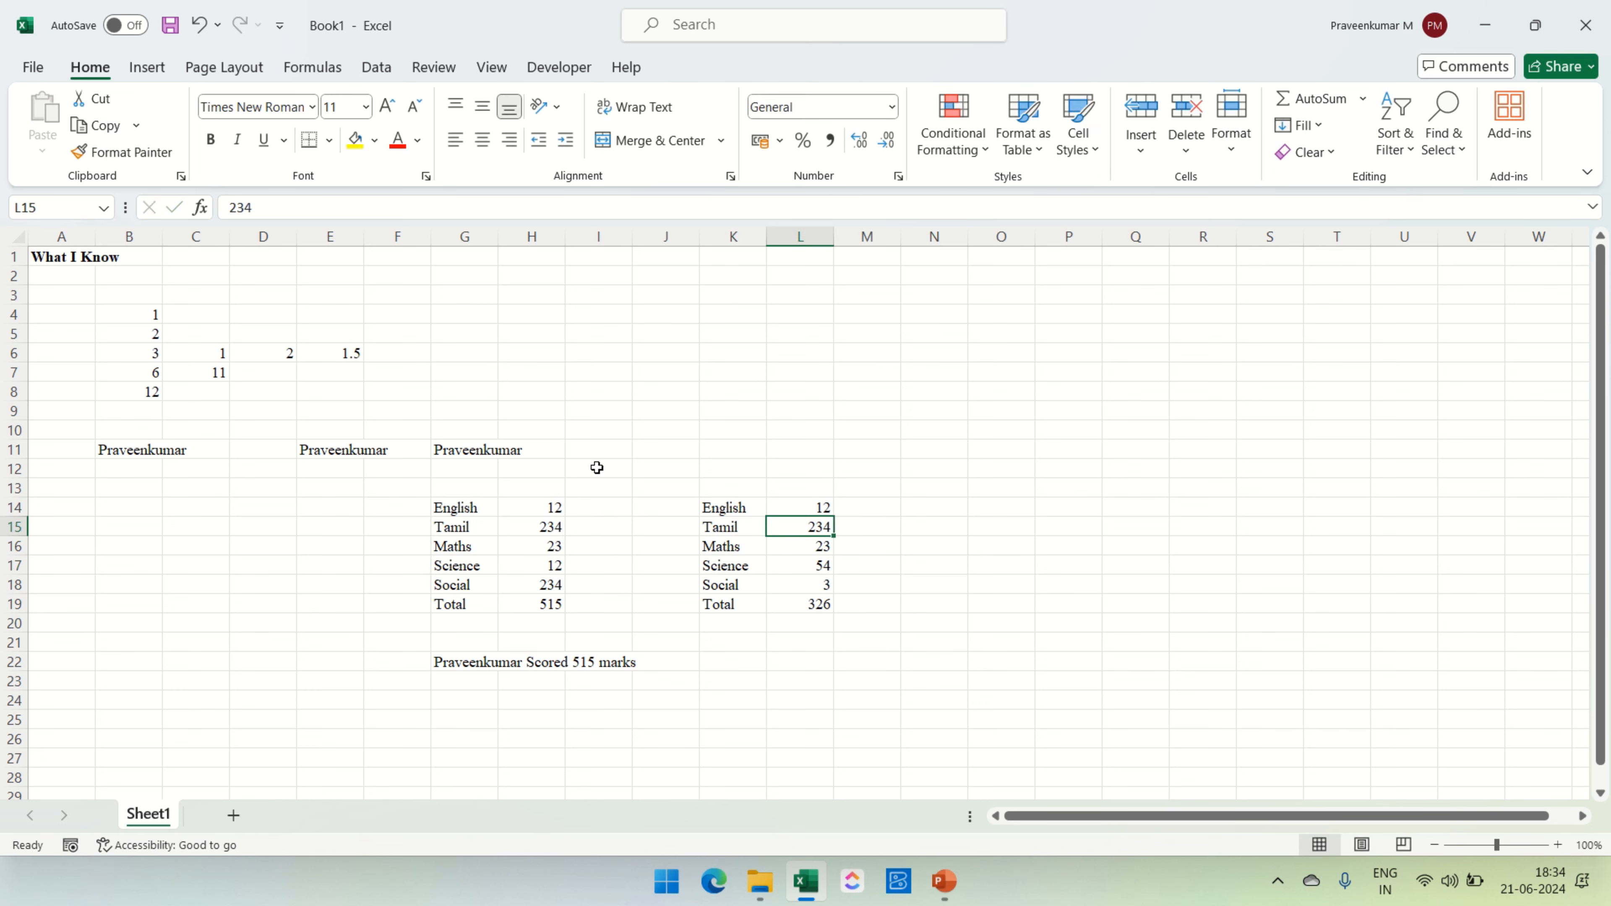
{"action": "type", "text": "67"}
{"action": "key", "text": "Return"}
Enter the second student's first name in cell K11 above the copied marks table
{"action": "key", "text": "Down"}
{"action": "key", "text": "Down"}
{"action": "key", "text": "Down"}
{"action": "key", "text": "Down"}
{"action": "key", "text": "Down"}
{"action": "key", "text": "Down"}
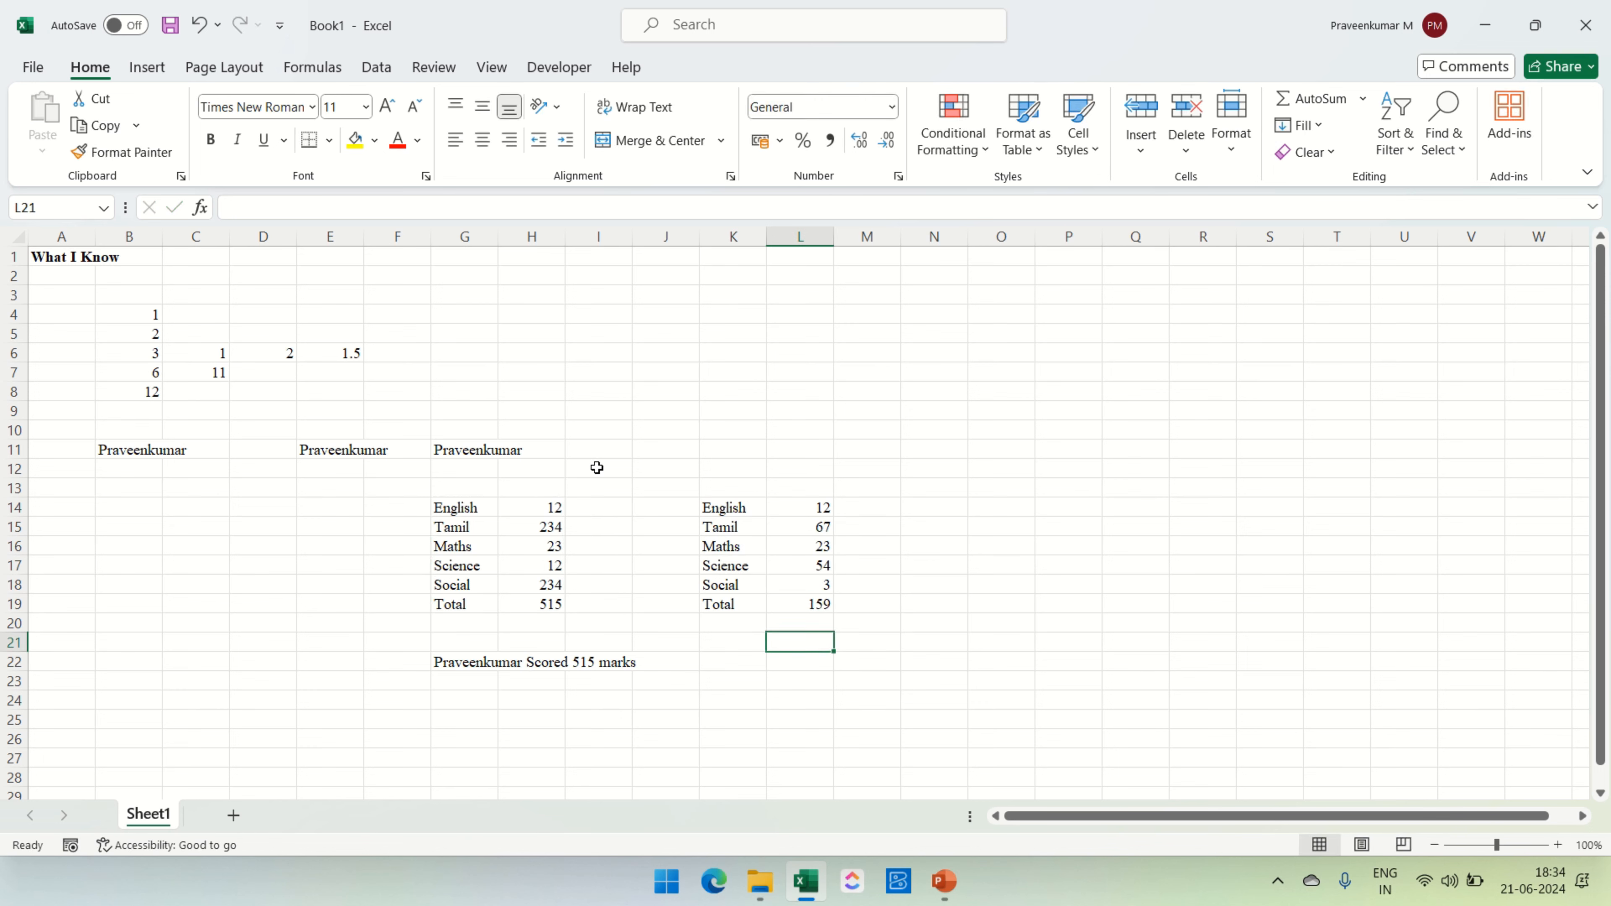
{"action": "key", "text": "Left"}
{"action": "key", "text": "Up"}
{"action": "key", "text": "Up"}
{"action": "key", "text": "Up"}
{"action": "key", "text": "Up"}
{"action": "key", "text": "Up"}
{"action": "key", "text": "Up"}
{"action": "key", "text": "Up"}
{"action": "key", "text": "Up"}
{"action": "key", "text": "Up"}
{"action": "key", "text": "Up"}
{"action": "key", "text": "Up"}
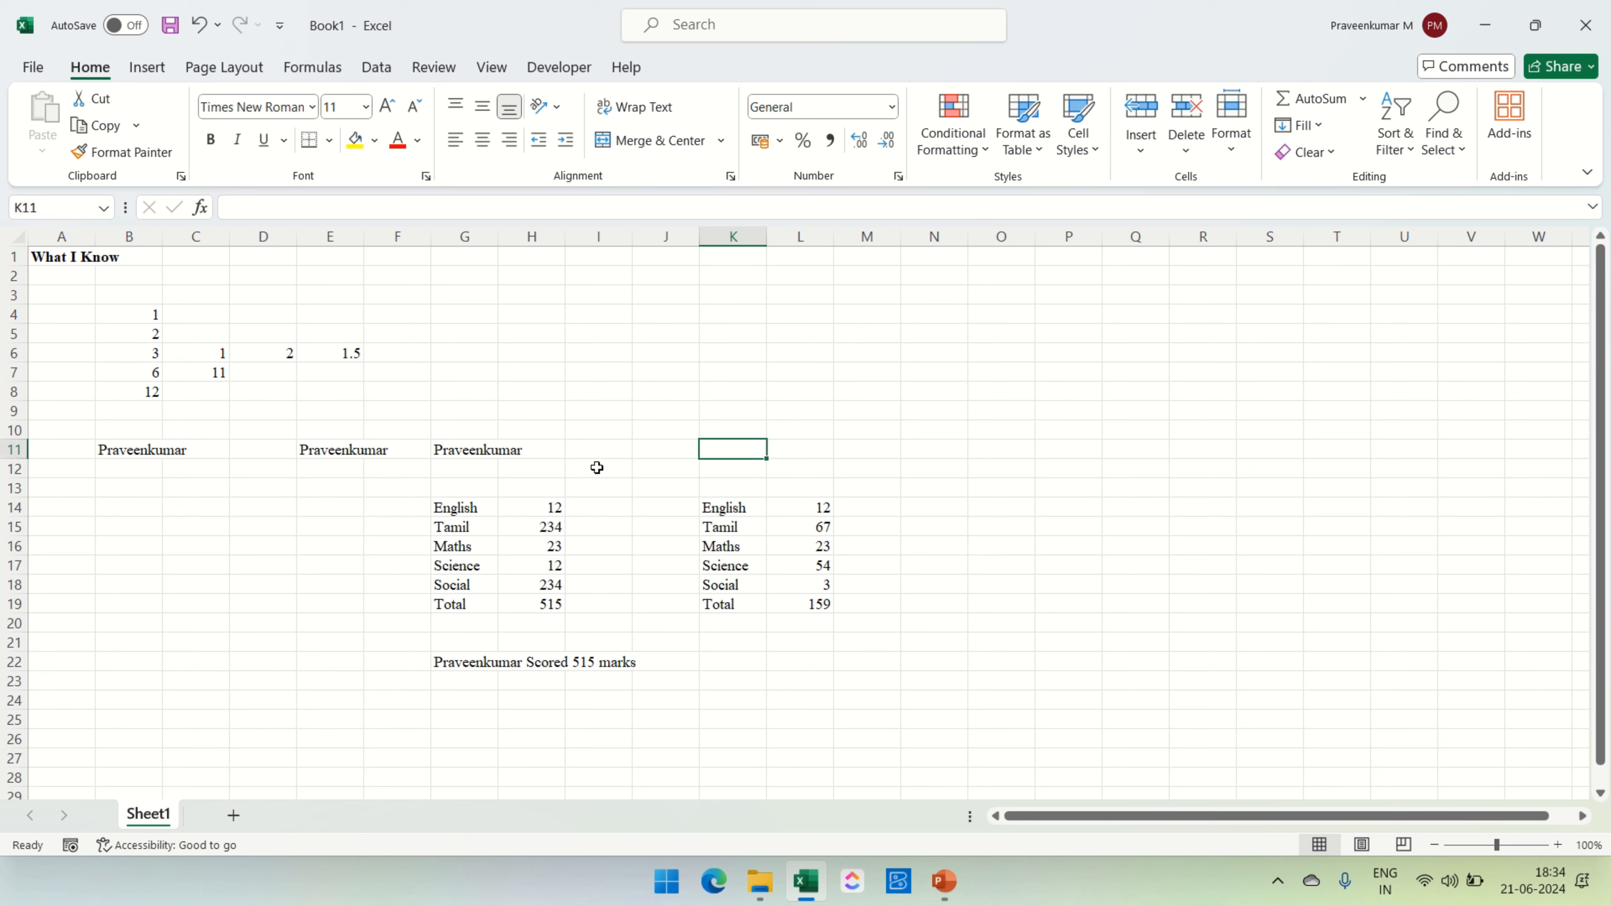
{"action": "type", "text": "Driram"}
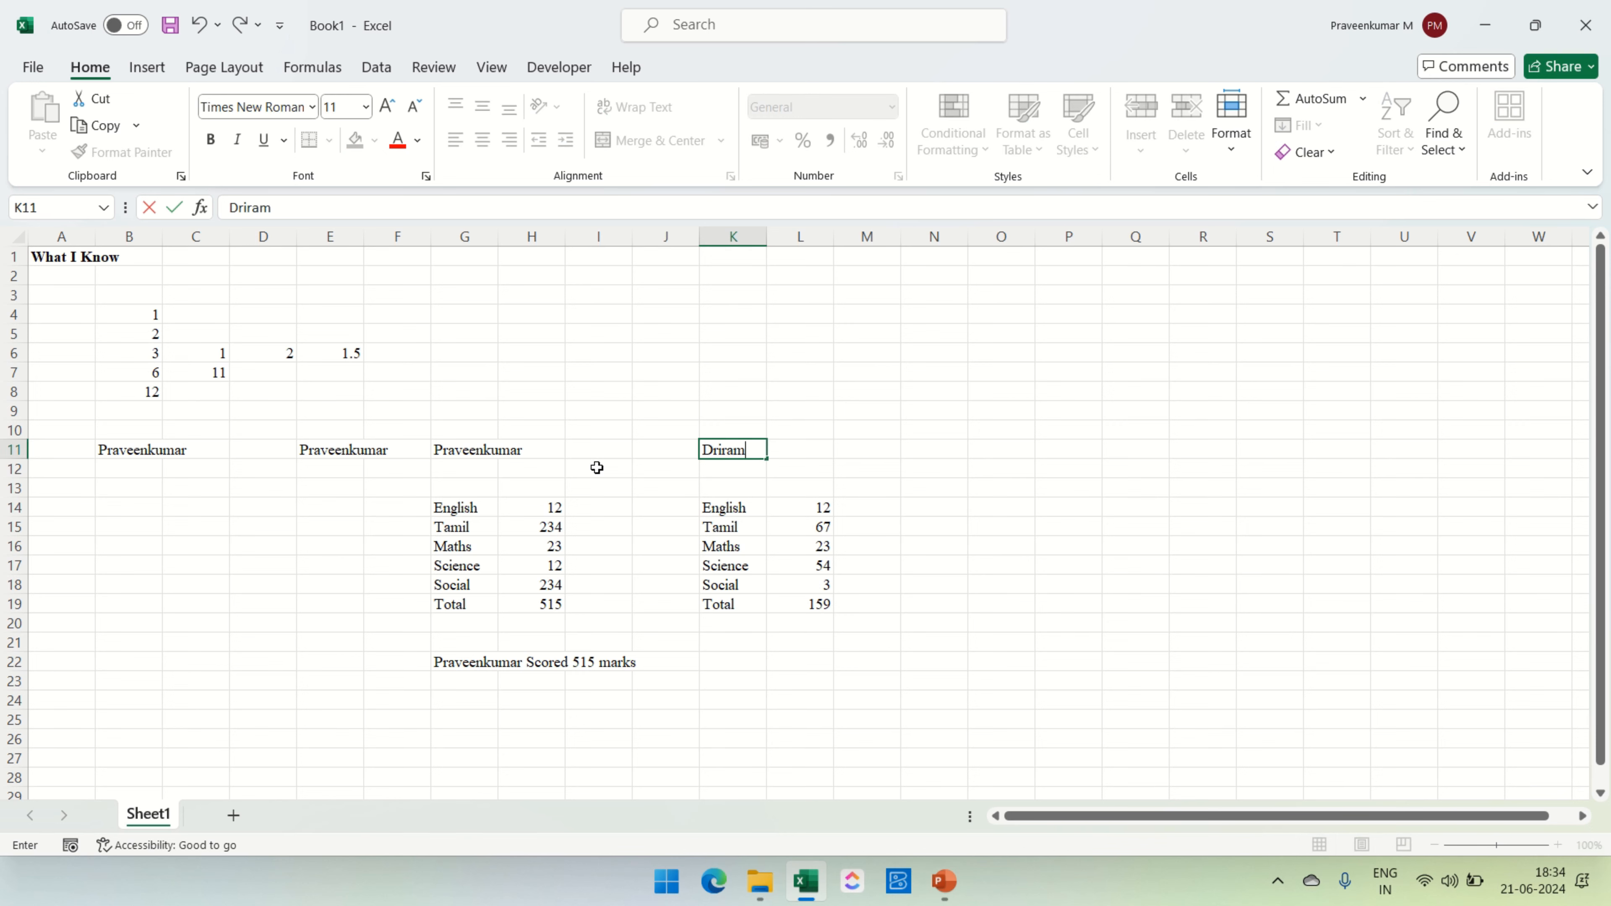
{"action": "key", "text": "Escape"}
{"action": "type", "text": "Sriram"}
{"action": "key", "text": "Return"}
Enter a sentence in cell K22 made of the second student's first name followed by "scored 159 Marks"
{"action": "key", "text": "Down"}
{"action": "key", "text": "Down"}
{"action": "key", "text": "Down"}
{"action": "key", "text": "Down"}
{"action": "key", "text": "Down"}
{"action": "key", "text": "Down"}
{"action": "key", "text": "Down"}
{"action": "key", "text": "Down"}
{"action": "key", "text": "Down"}
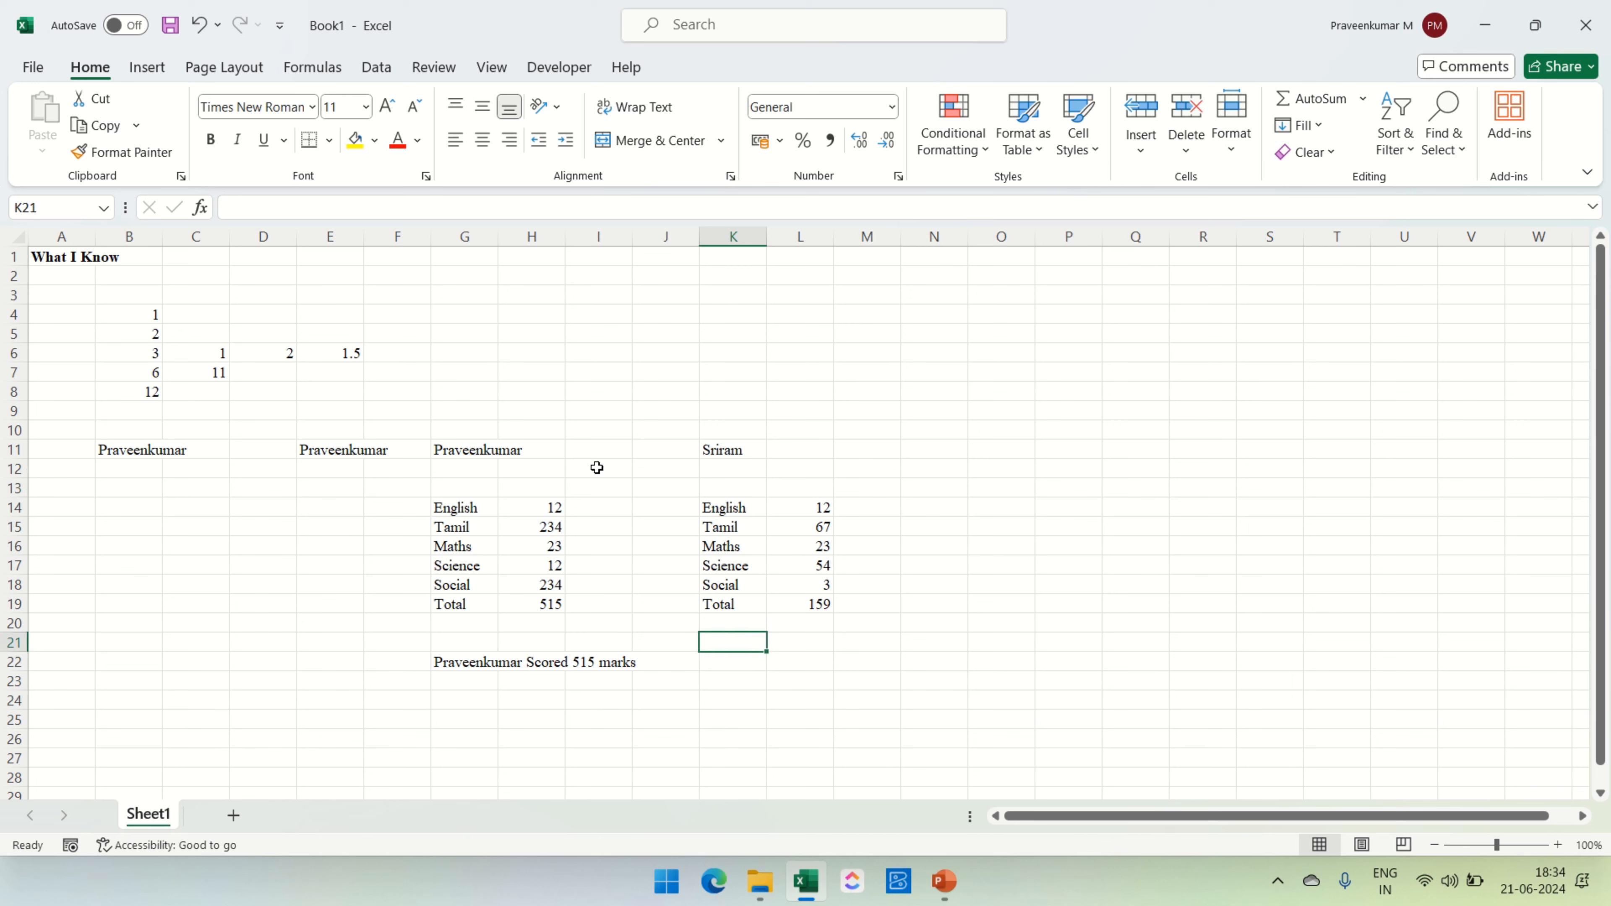
{"action": "key", "text": "Left"}
{"action": "key", "text": "Left"}
{"action": "key", "text": "Left"}
{"action": "key", "text": "Left"}
{"action": "key", "text": "Down"}
{"action": "key", "text": "ctrl+c"}
{"action": "key", "text": "Right"}
{"action": "key", "text": "Right"}
{"action": "key", "text": "Right"}
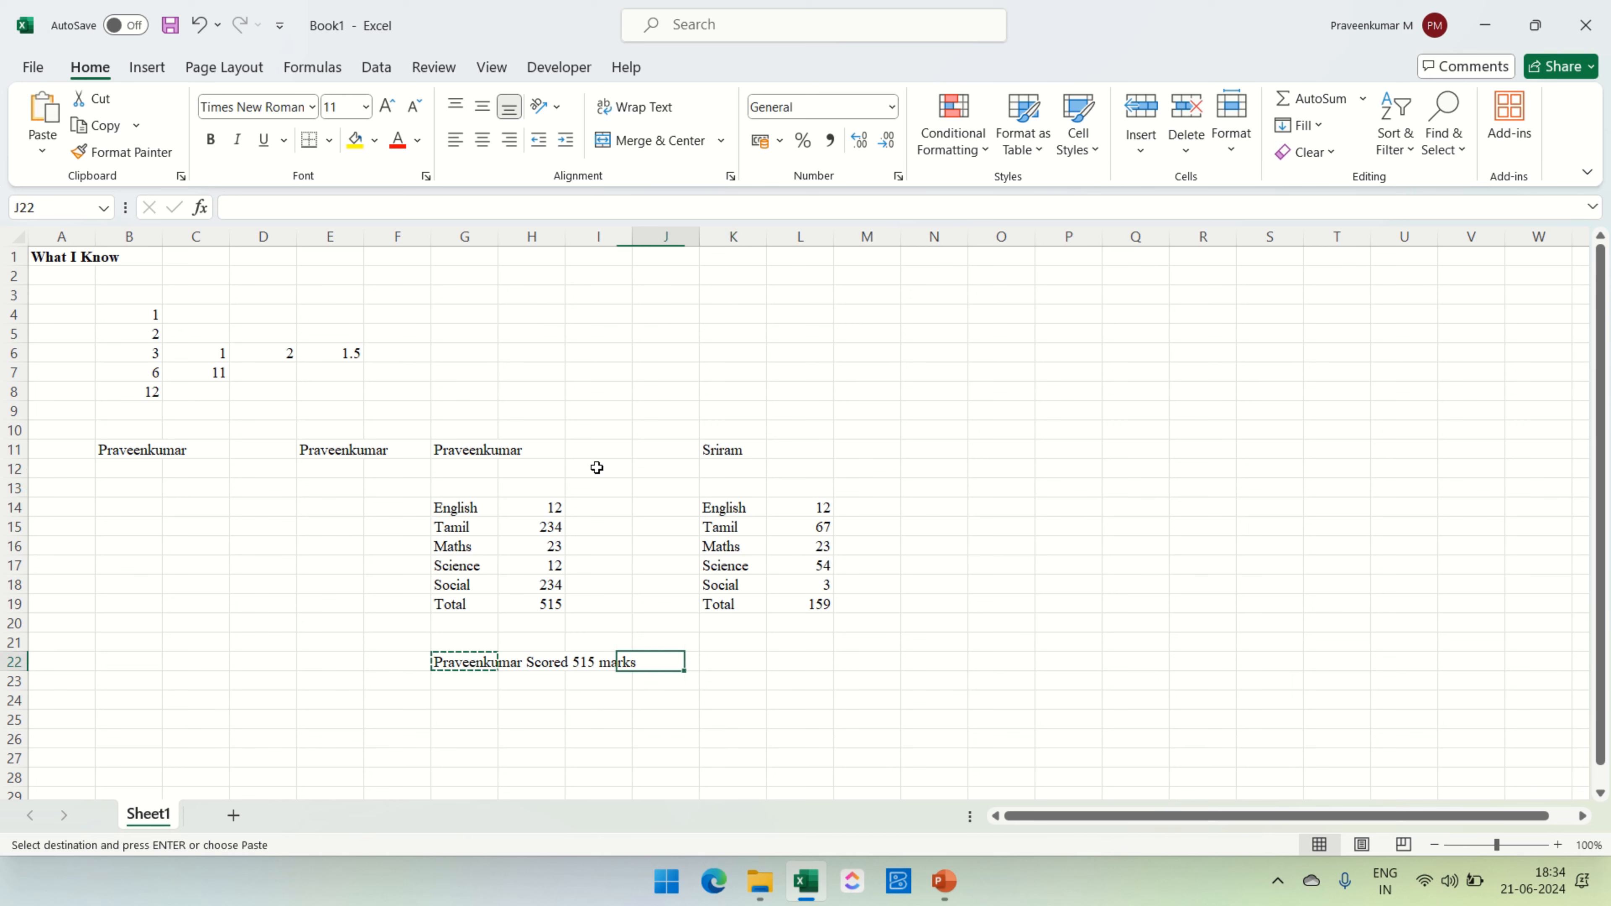
{"action": "key", "text": "Right"}
{"action": "type", "text": "Sr"}
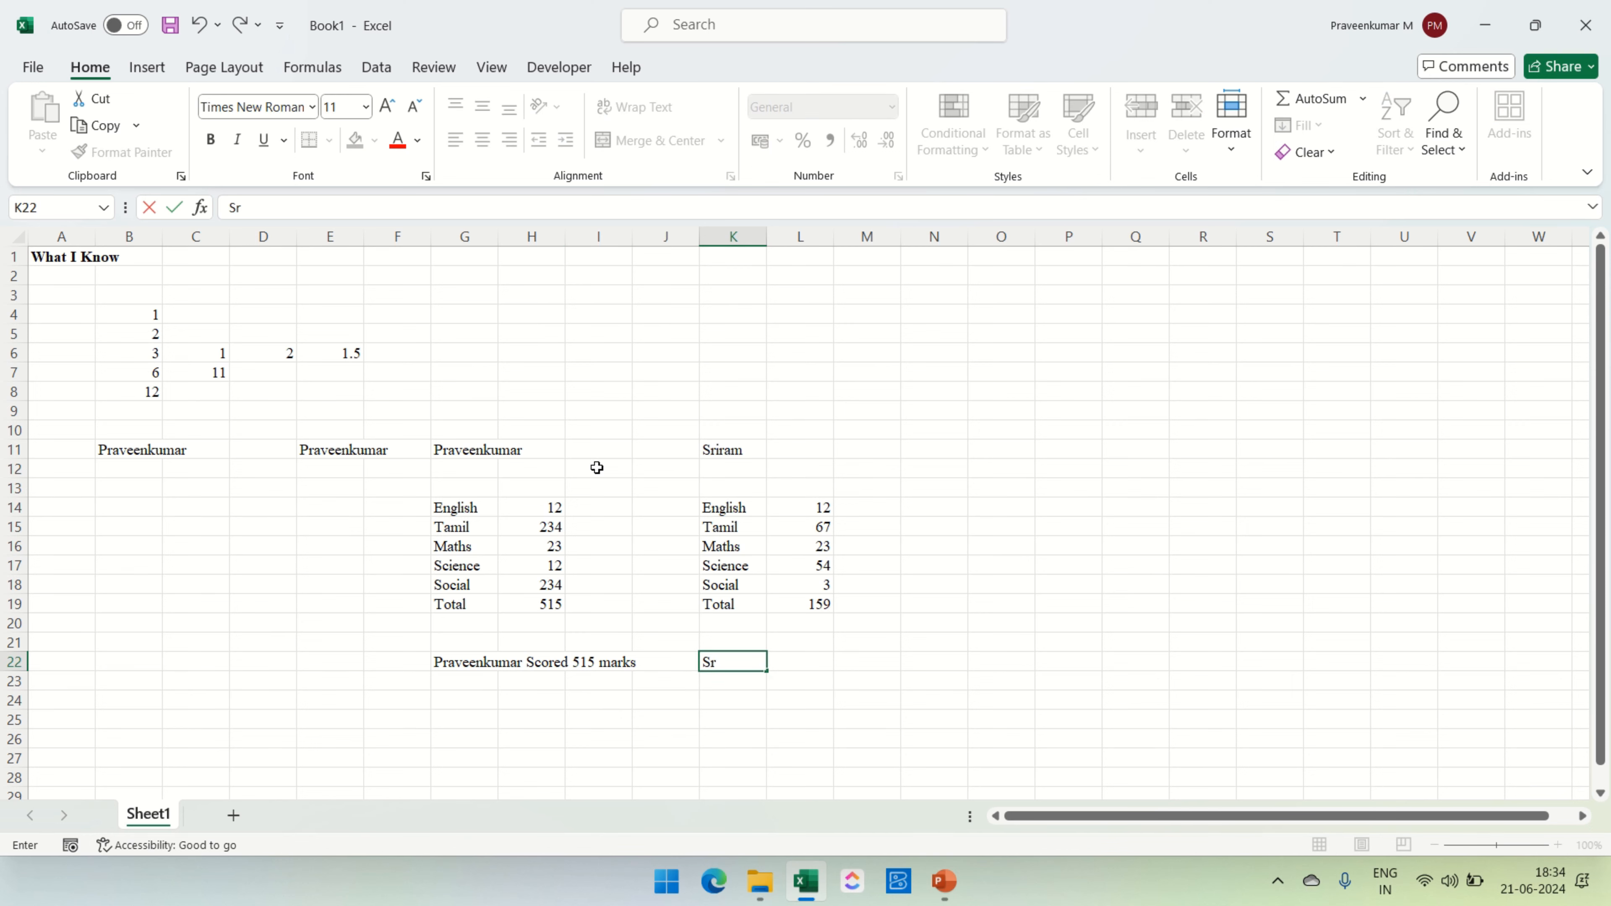
{"action": "type", "text": "iram 1"}
{"action": "type", "text": "59"}
{"action": "key", "text": "BackSpace"}
{"action": "key", "text": "BackSpace"}
{"action": "key", "text": "BackSpace"}
{"action": "type", "text": "scored 159 Marks"}
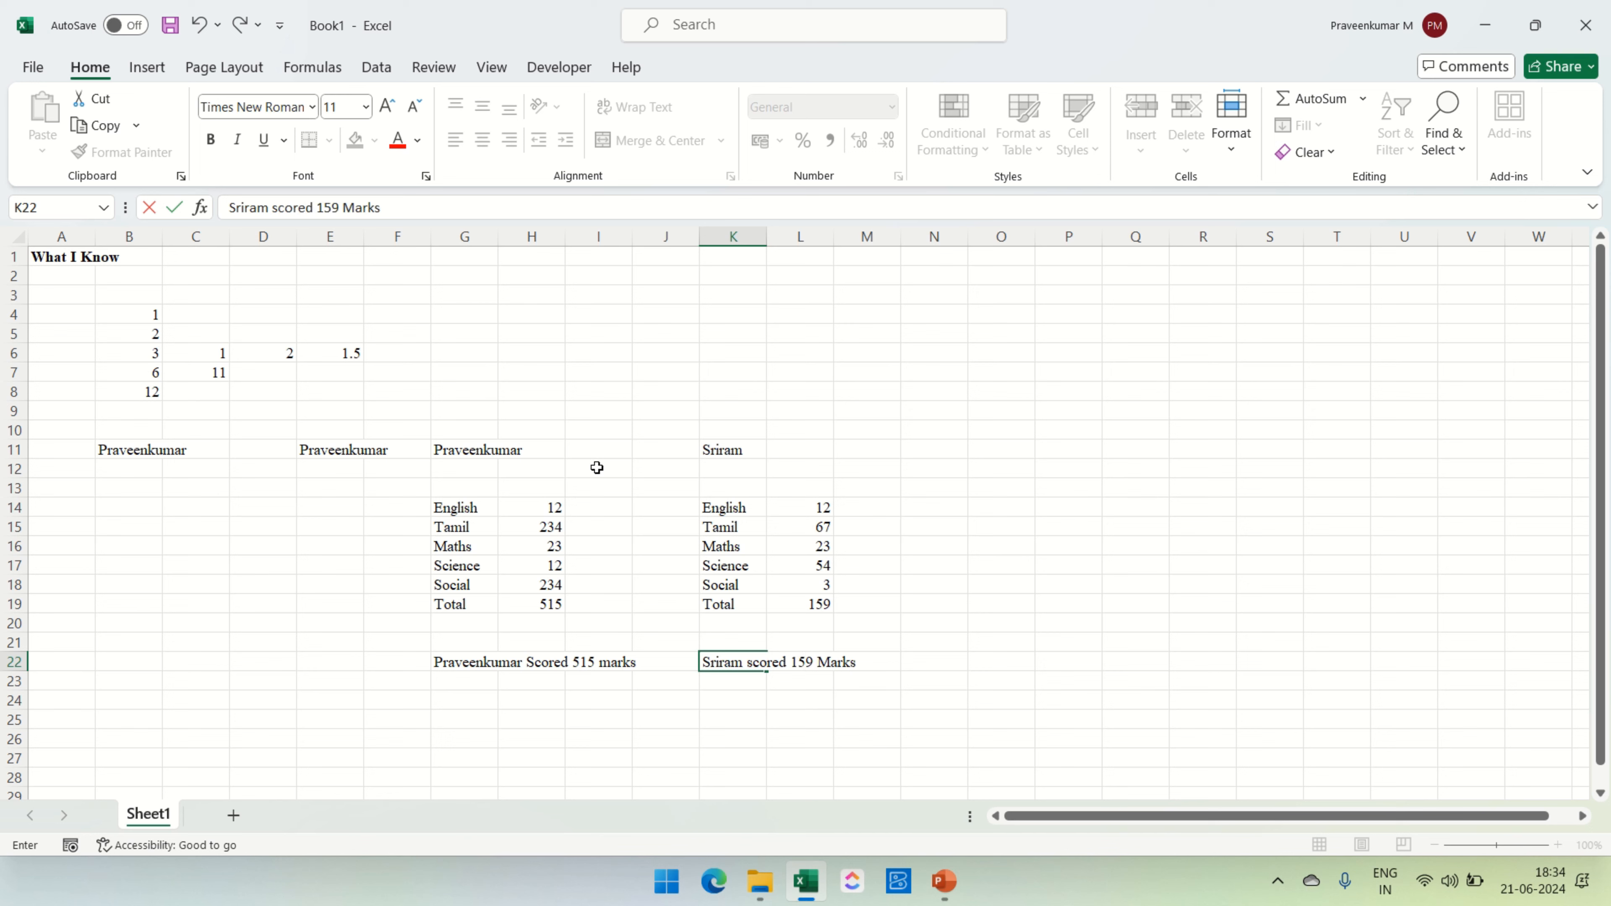
{"action": "key", "text": "Return"}
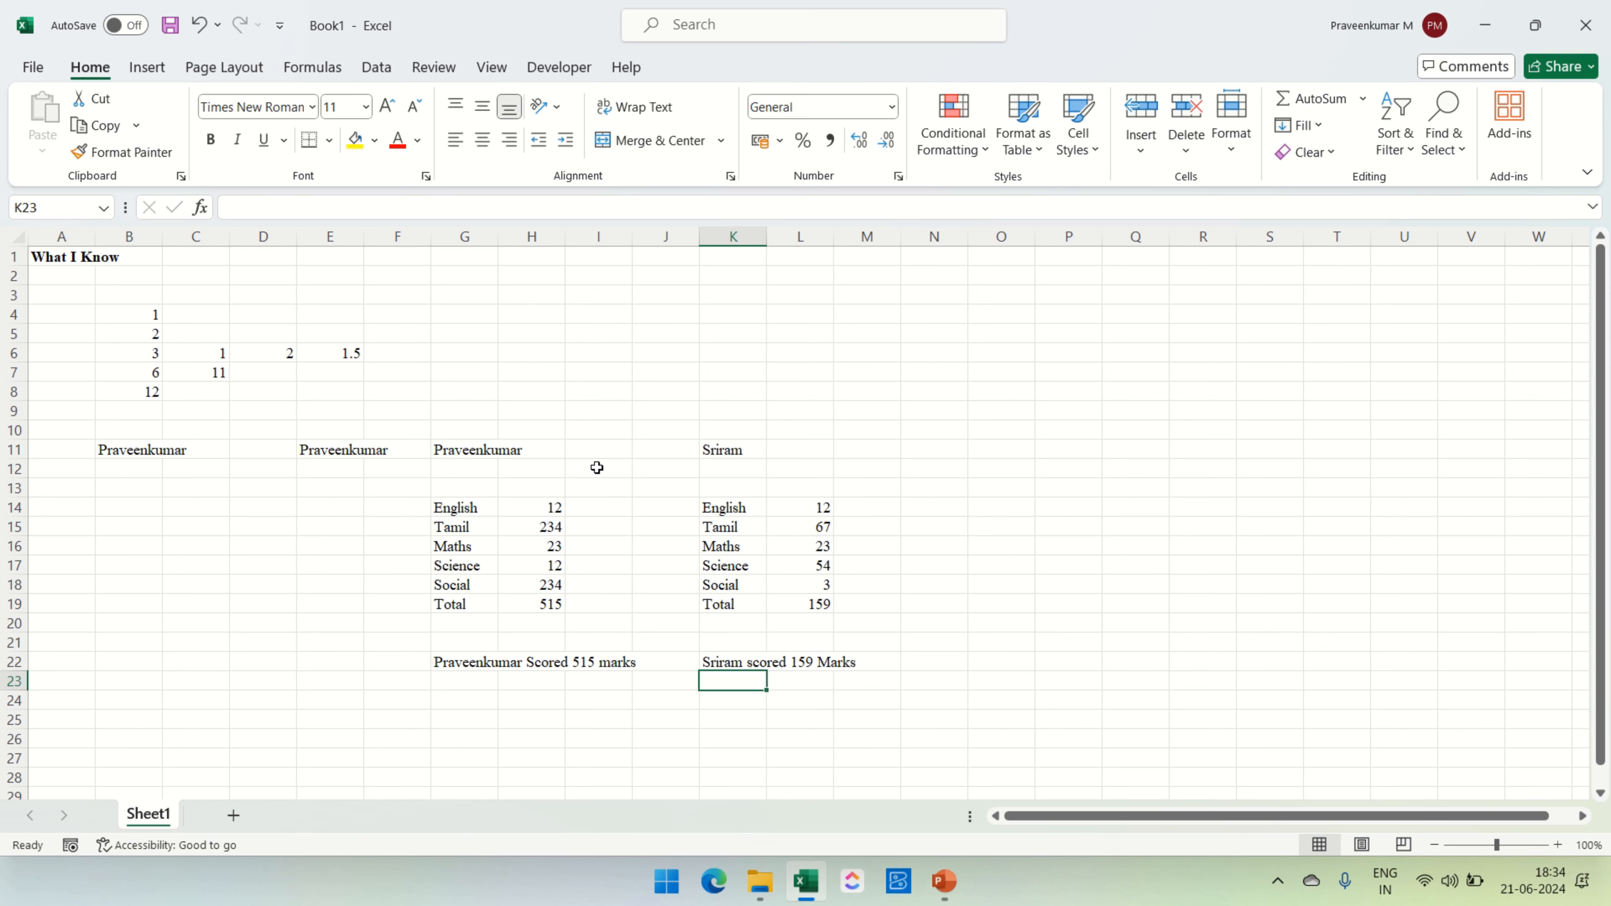
{"action": "key", "text": "Up"}
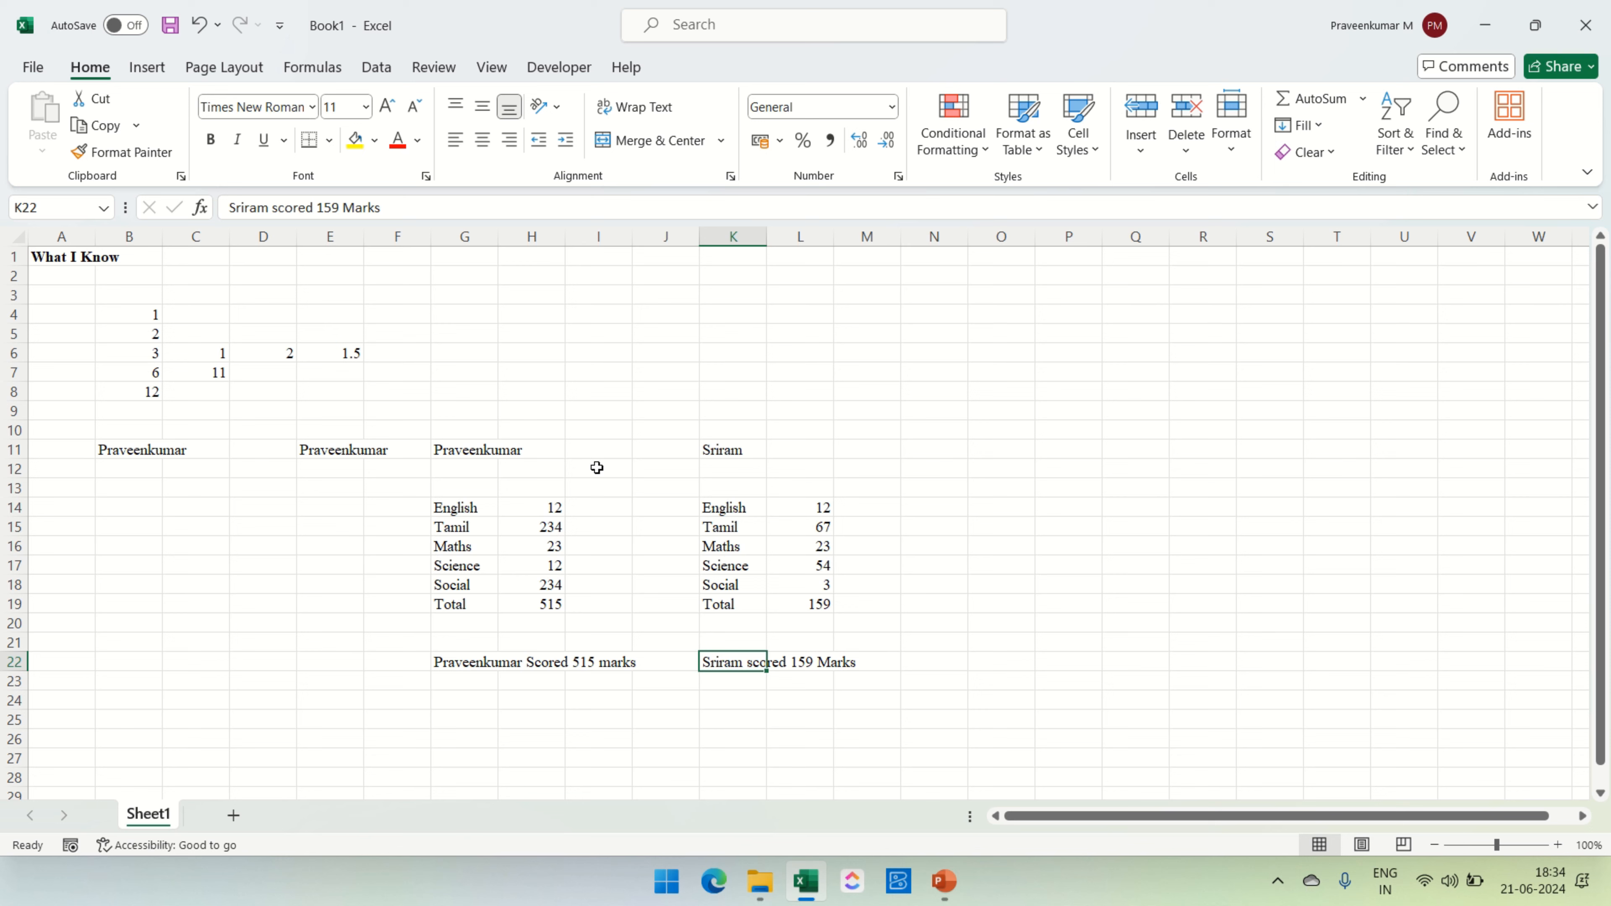
{"action": "key", "text": "Left"}
{"action": "key", "text": "Left"}
{"action": "key", "text": "Left"}
{"action": "key", "text": "Left"}
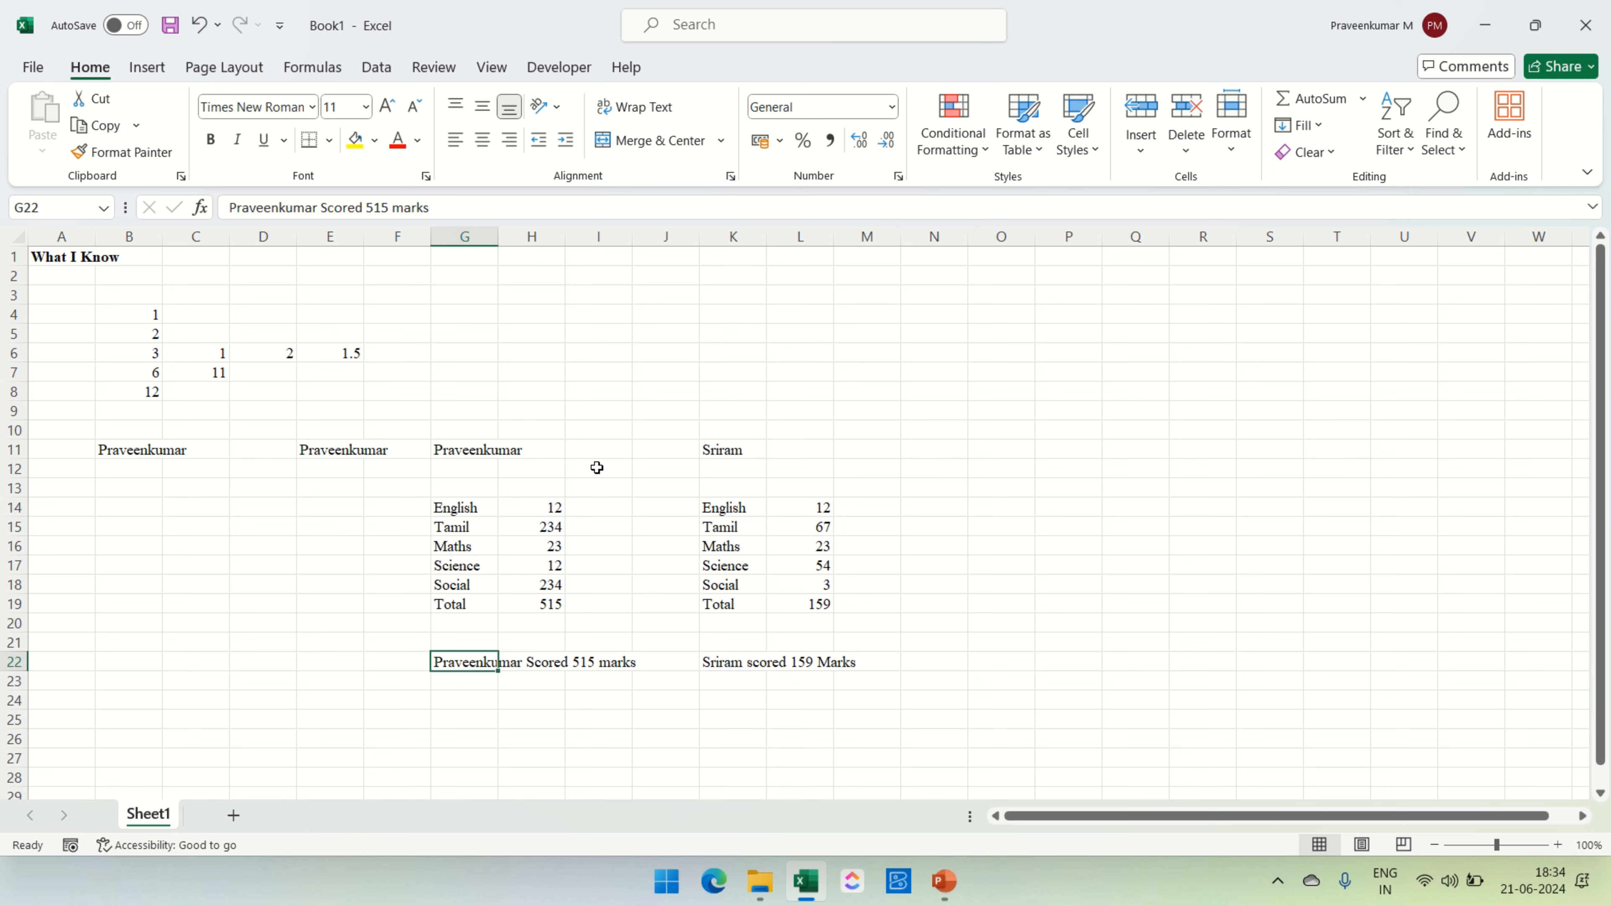
{"action": "type", "text": "="}
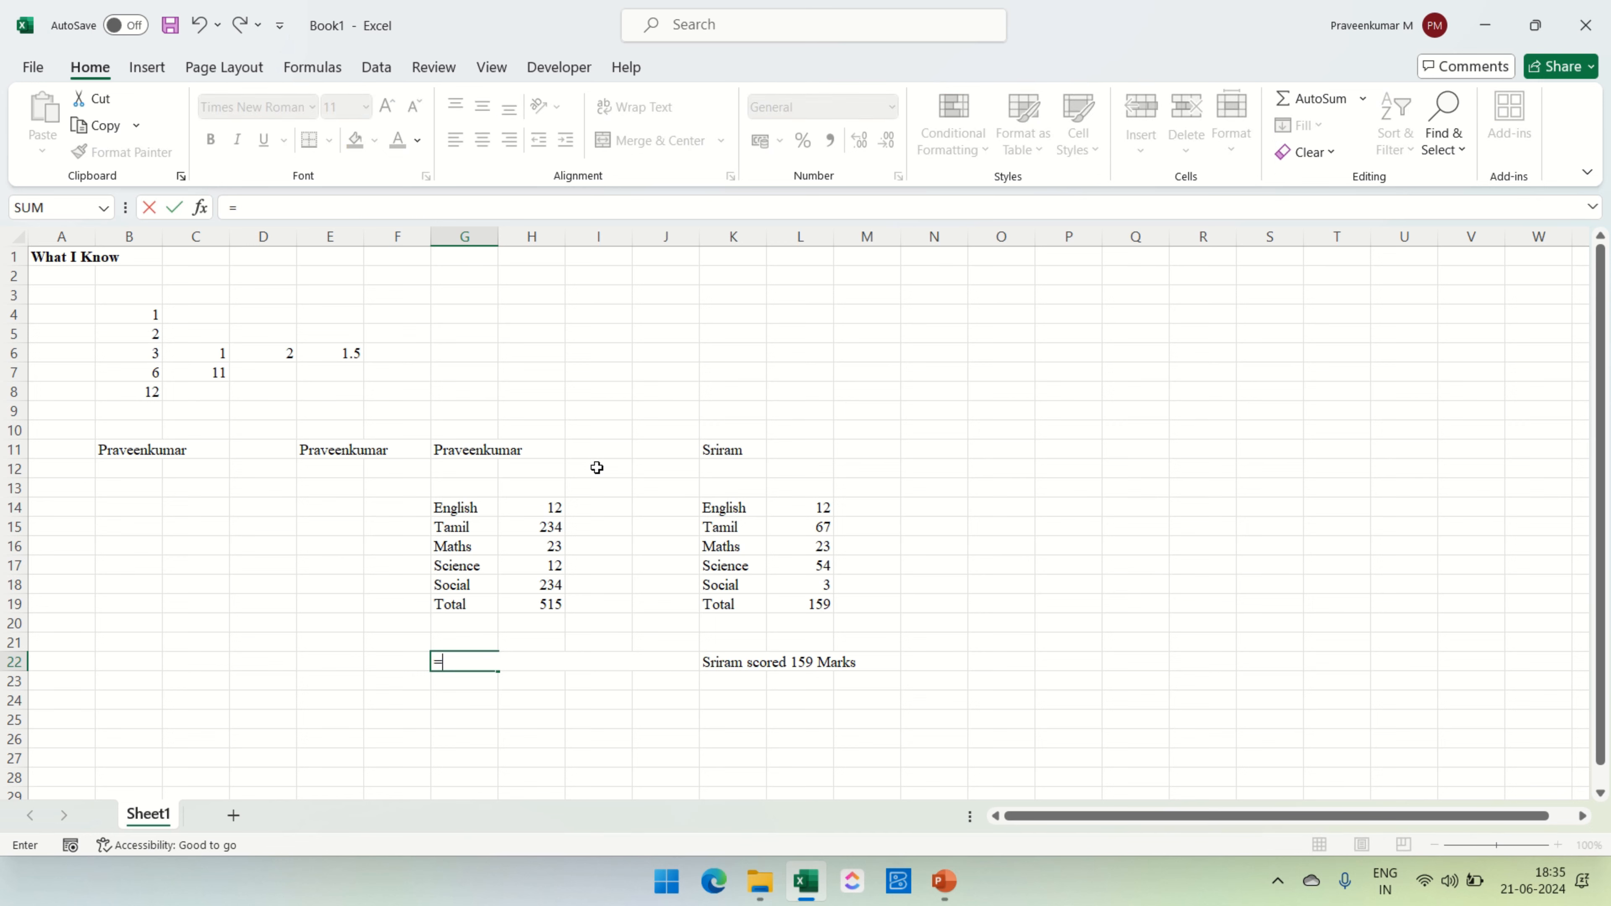
{"action": "key", "text": "Escape"}
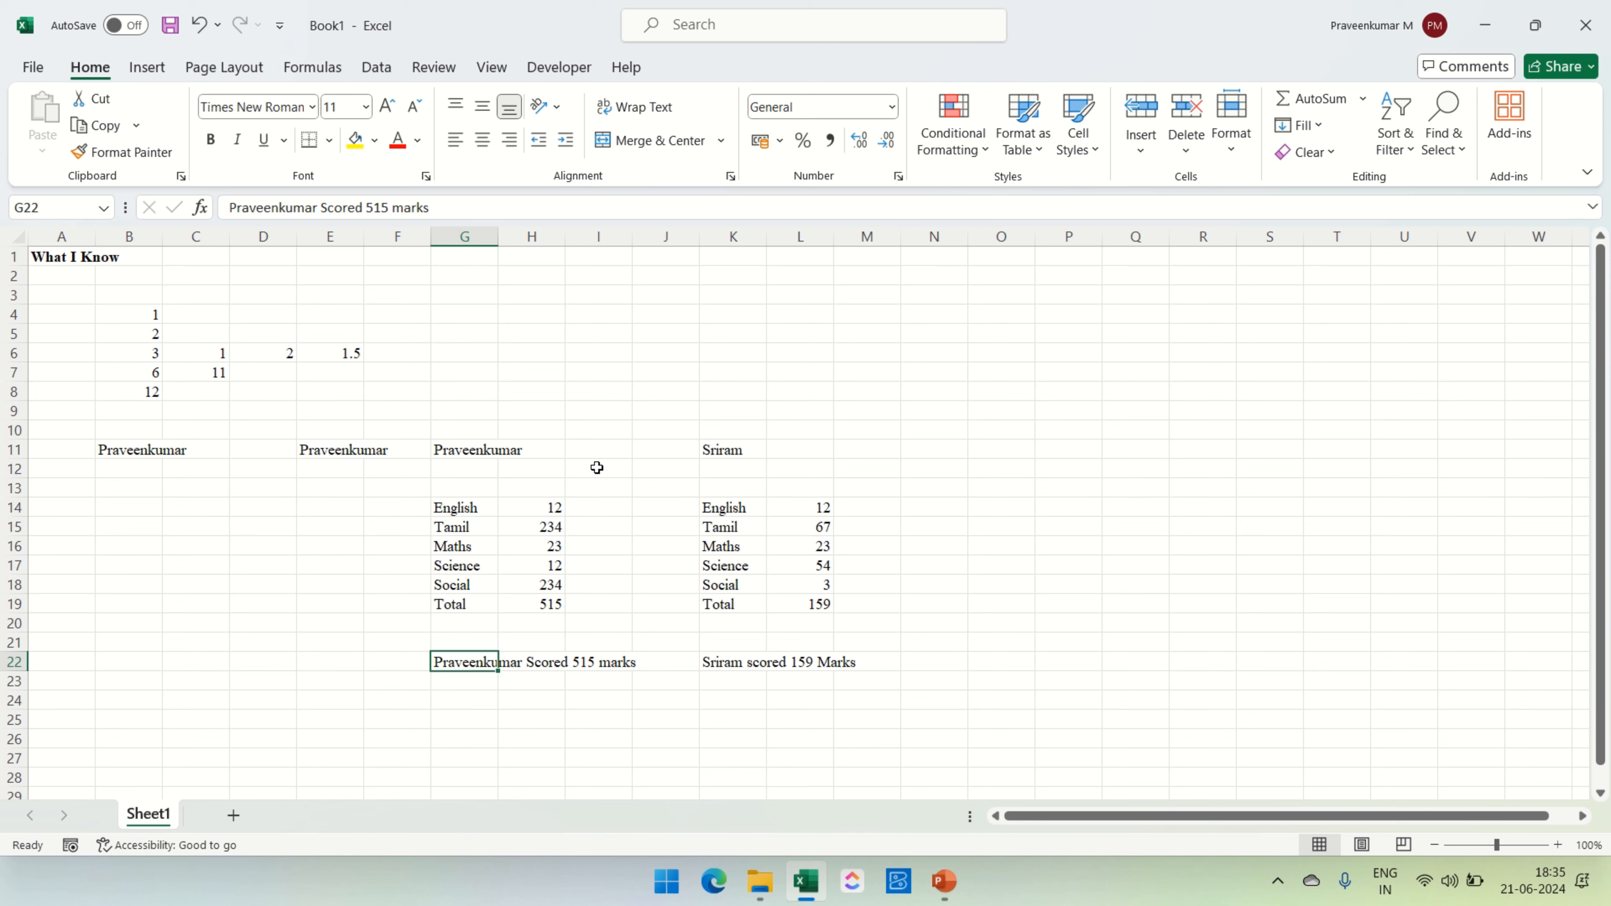
Join the labels in G14:G19 into one text in cell G25 with a CONCAT formula
{"action": "key", "text": "Down"}
{"action": "key", "text": "Down"}
{"action": "key", "text": "Down"}
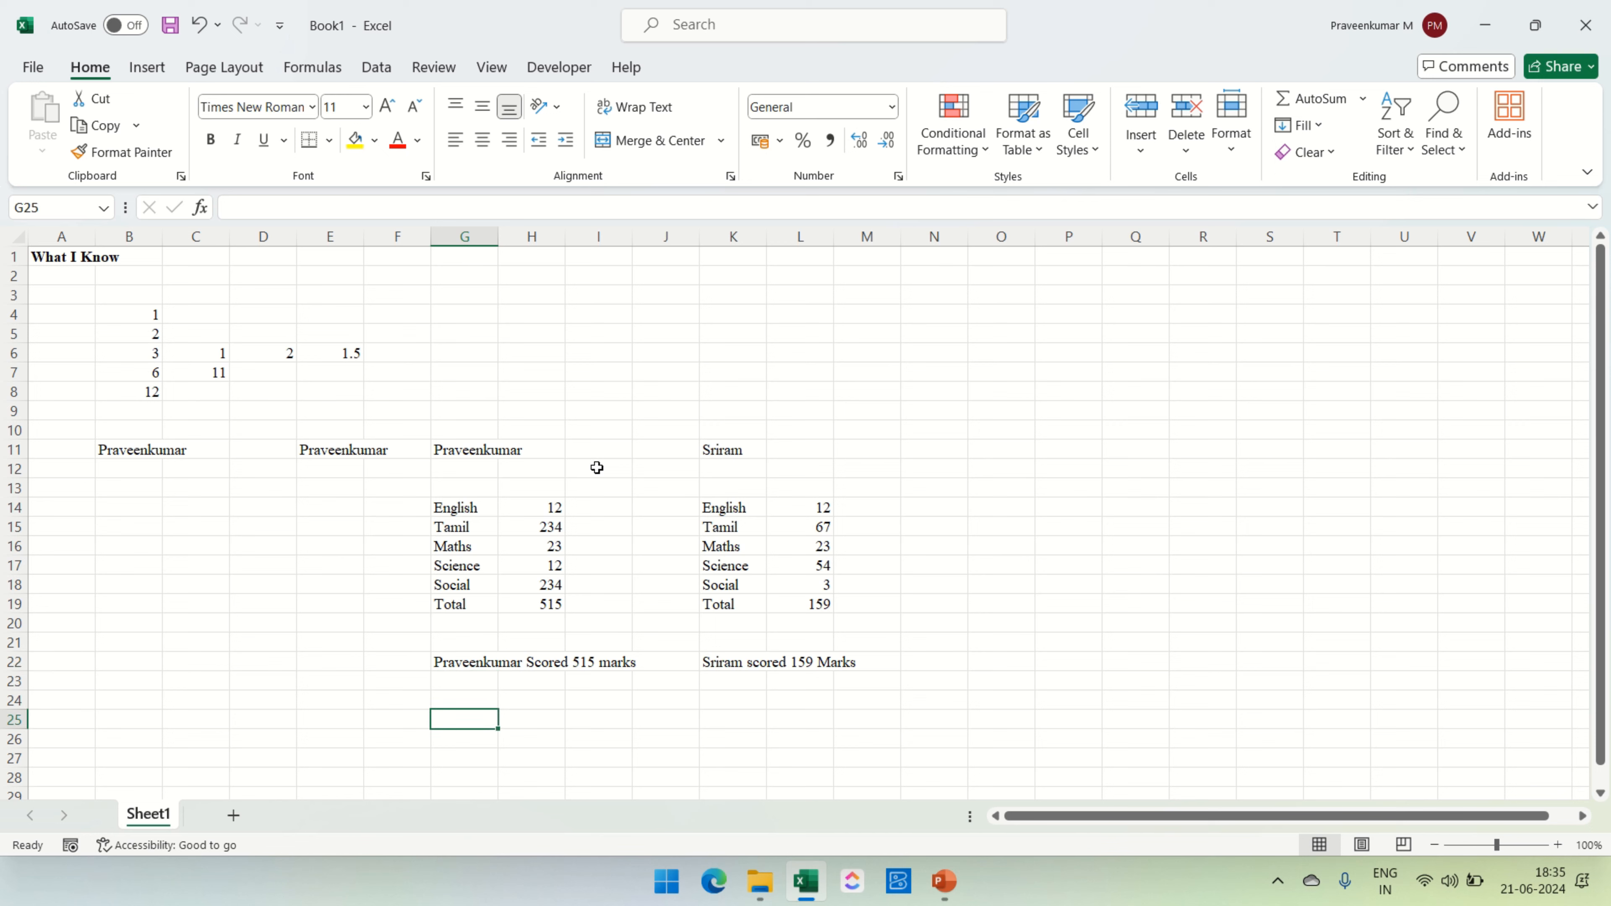
{"action": "type", "text": "="}
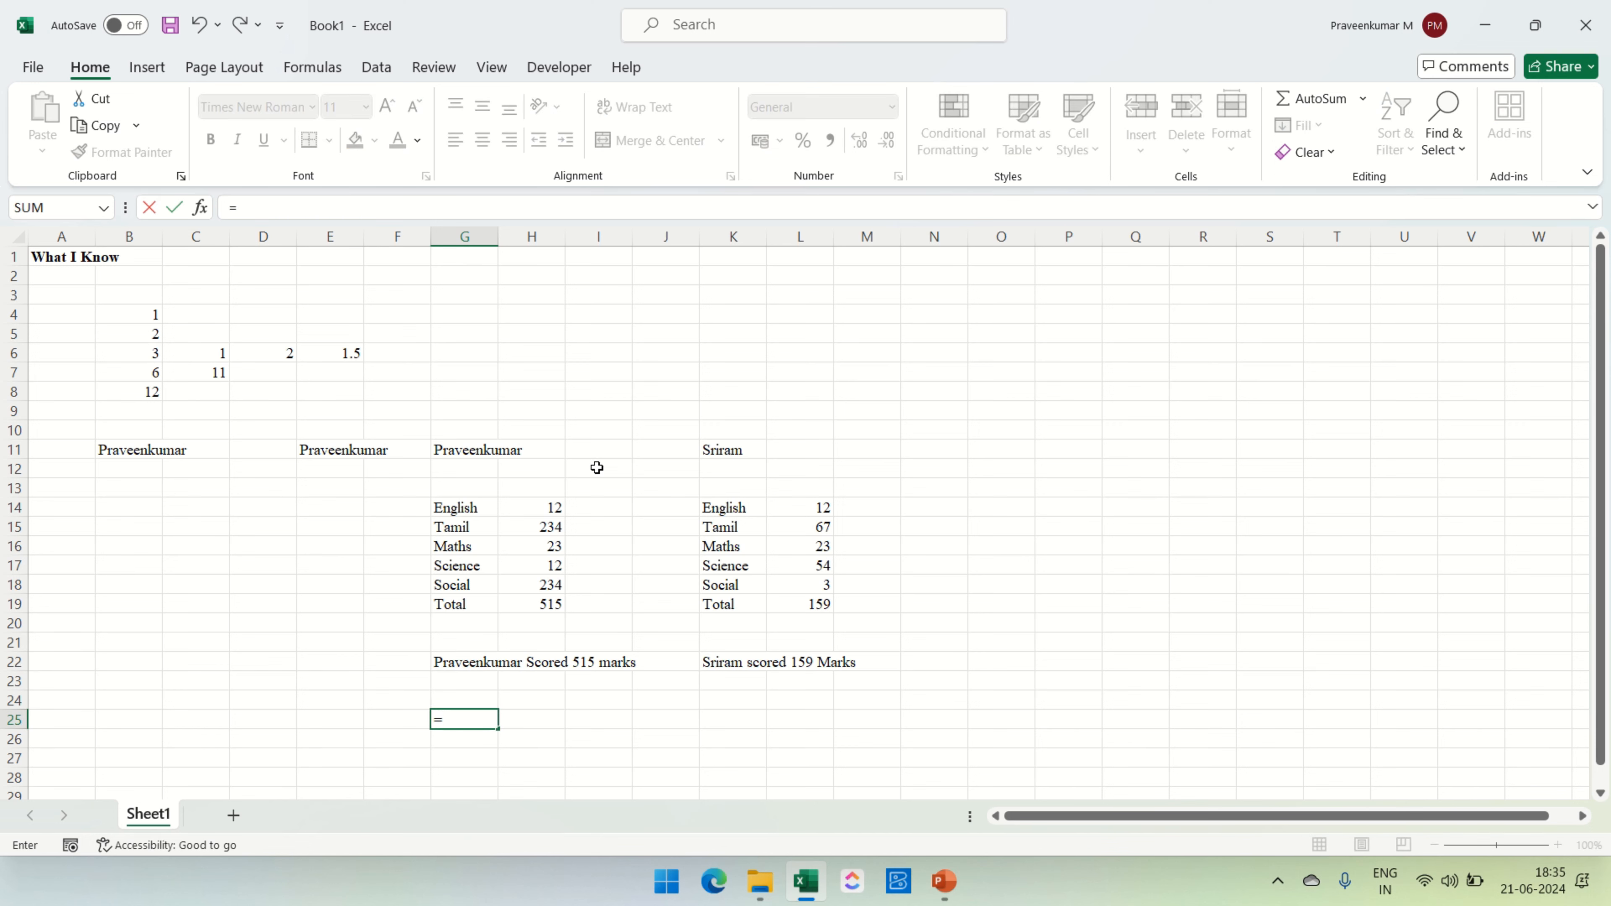
{"action": "type", "text": "conc"}
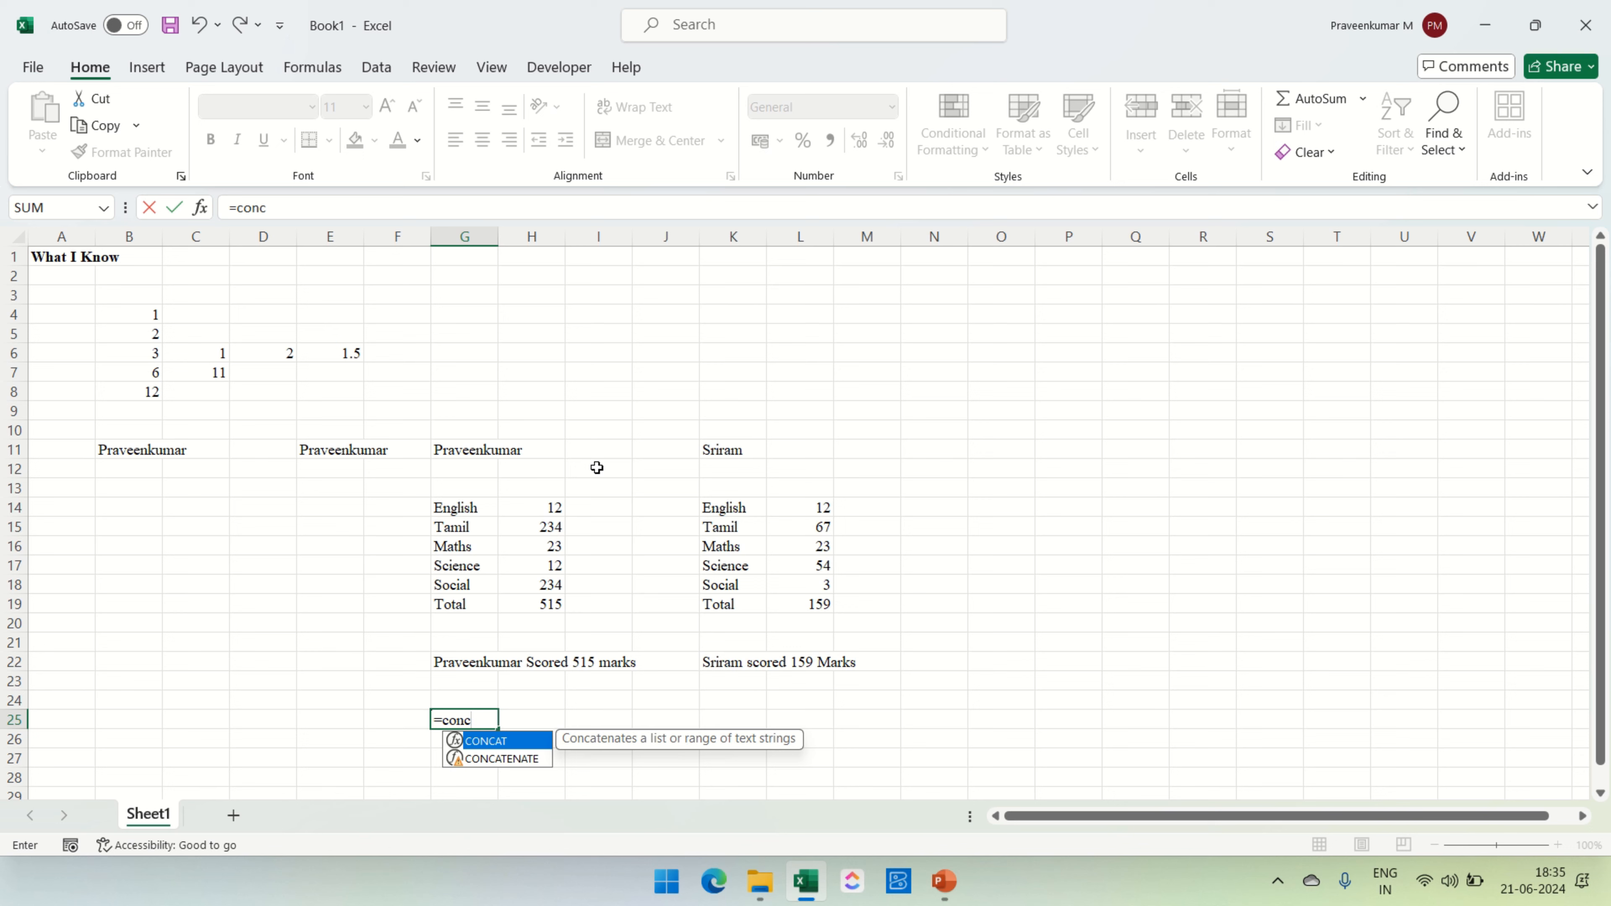
{"action": "key", "text": "Tab"}
{"action": "key", "text": "Up"}
{"action": "key", "text": "Up"}
{"action": "key", "text": "Up"}
{"action": "key", "text": "Up"}
{"action": "key", "text": "Up"}
{"action": "key", "text": "Up"}
{"action": "key", "text": "Up"}
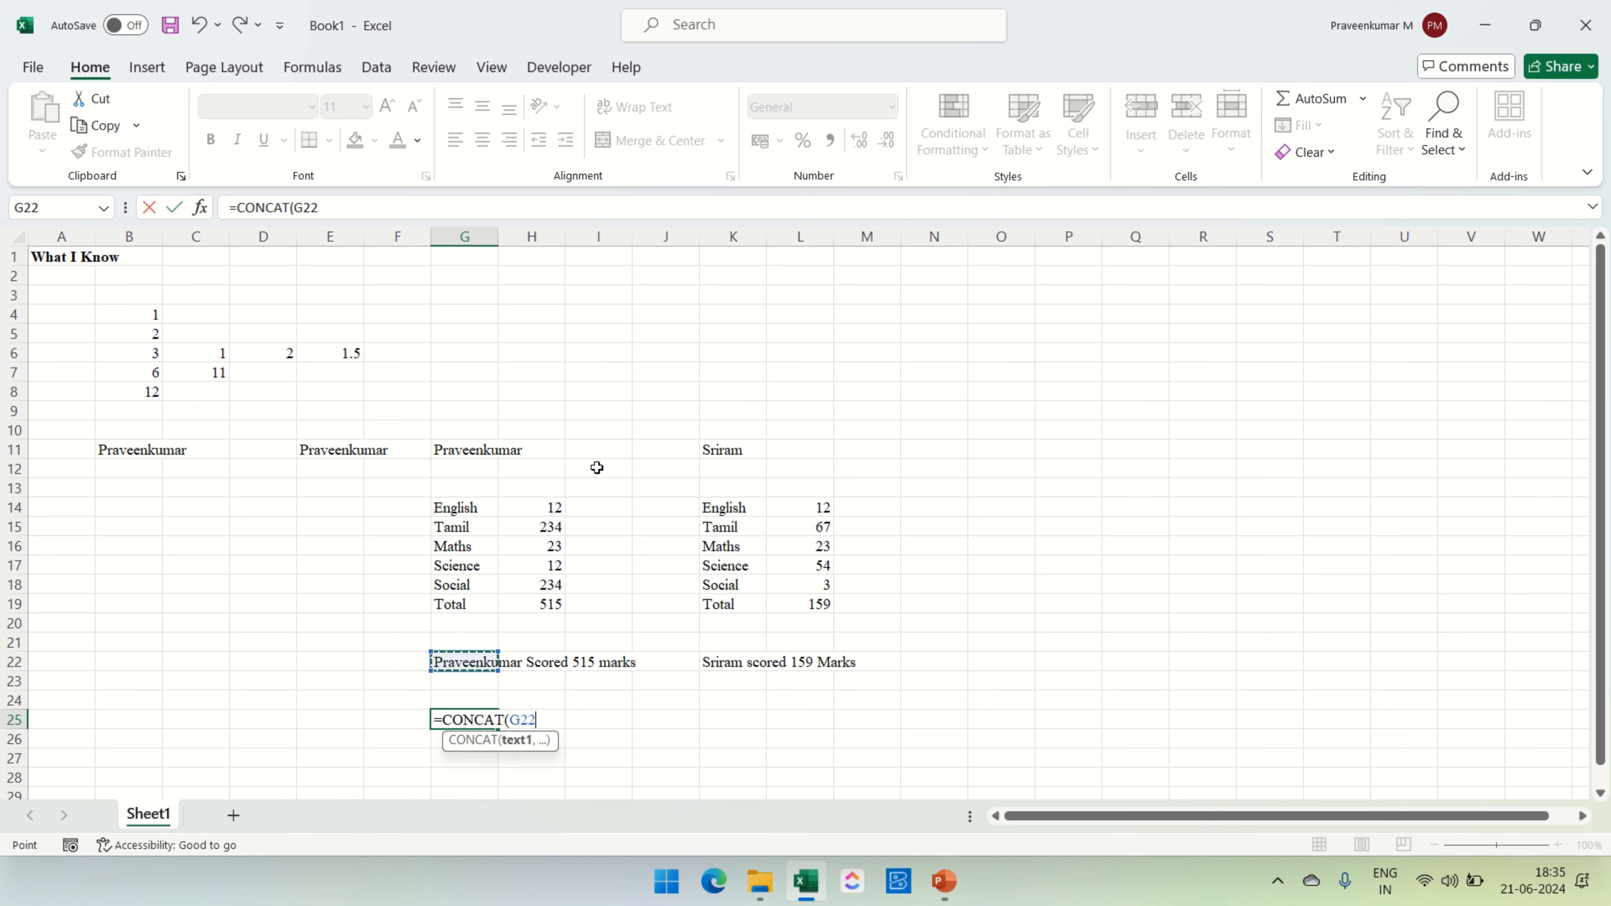
{"action": "key", "text": "Up"}
{"action": "key", "text": "Up"}
{"action": "key", "text": "Up"}
{"action": "key", "text": "Up"}
{"action": "key", "text": "shift+Down"}
{"action": "key", "text": "shift+Down"}
{"action": "key", "text": "shift+Down"}
{"action": "key", "text": "shift+Down"}
{"action": "key", "text": "shift+Down"}
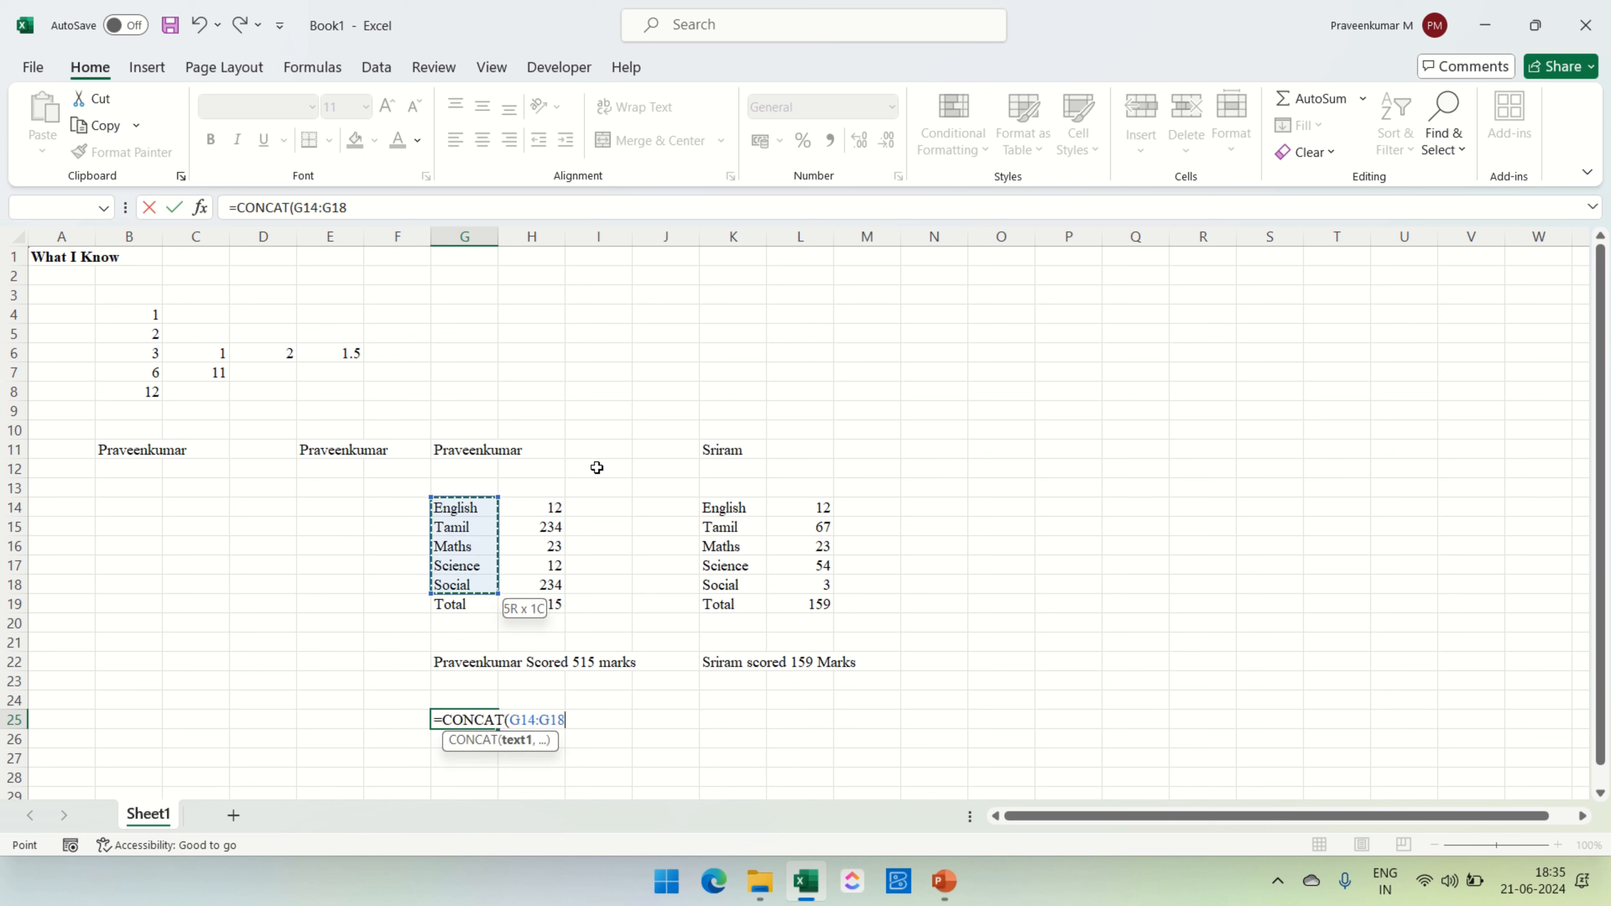
{"action": "key", "text": "Return"}
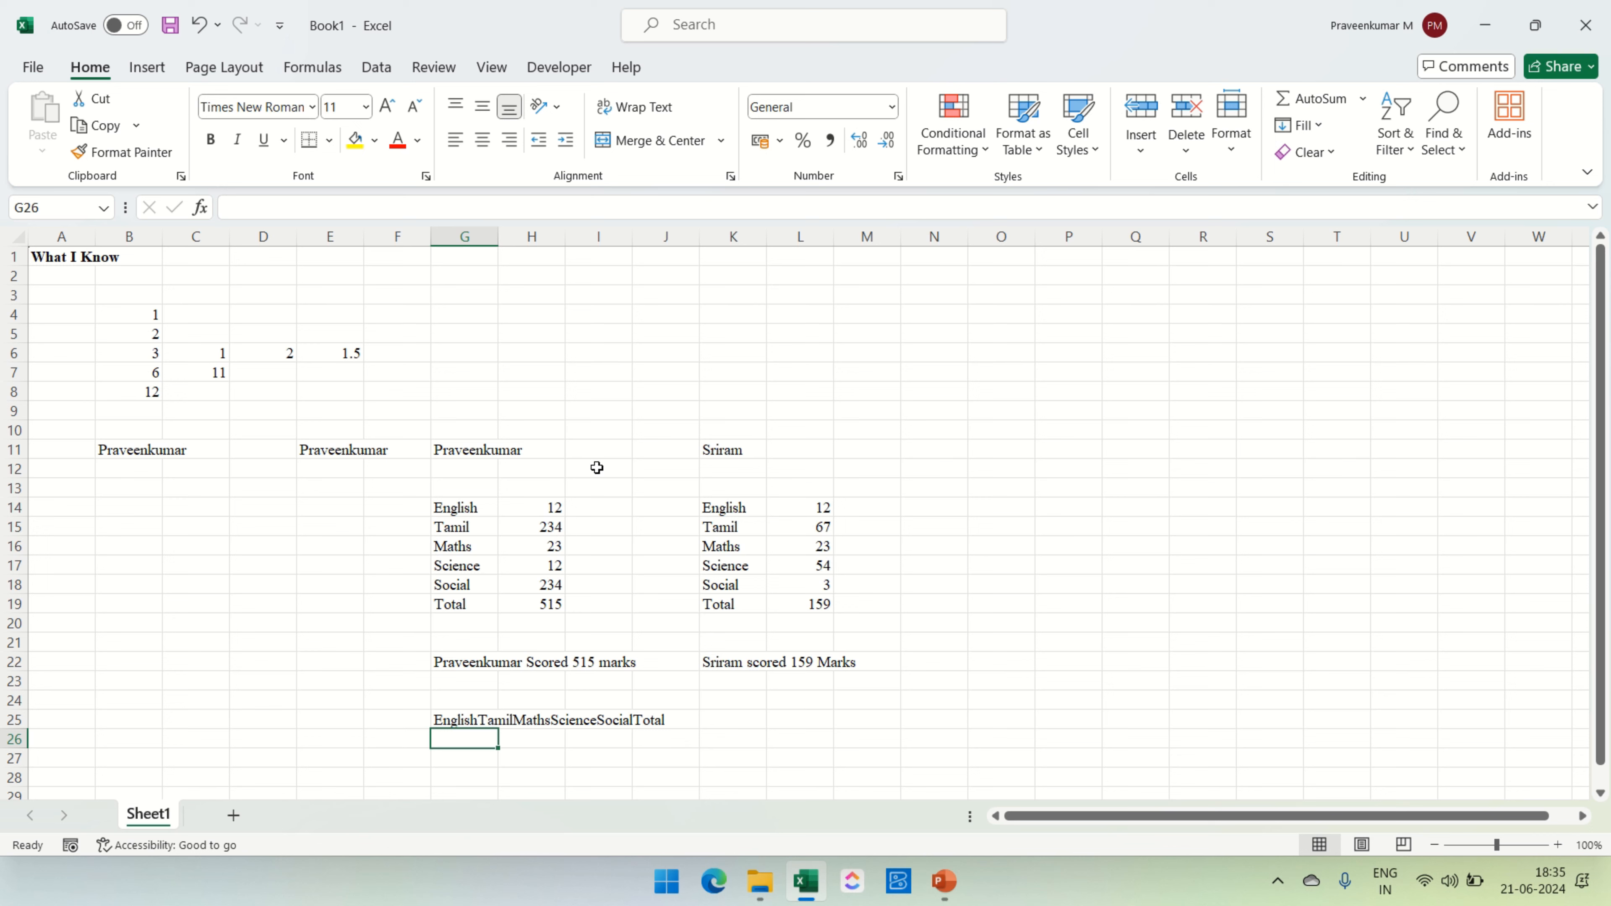
Clear cell G25 and start a new CONCAT formula there with the name in G11 as its first argument
{"action": "key", "text": "Up"}
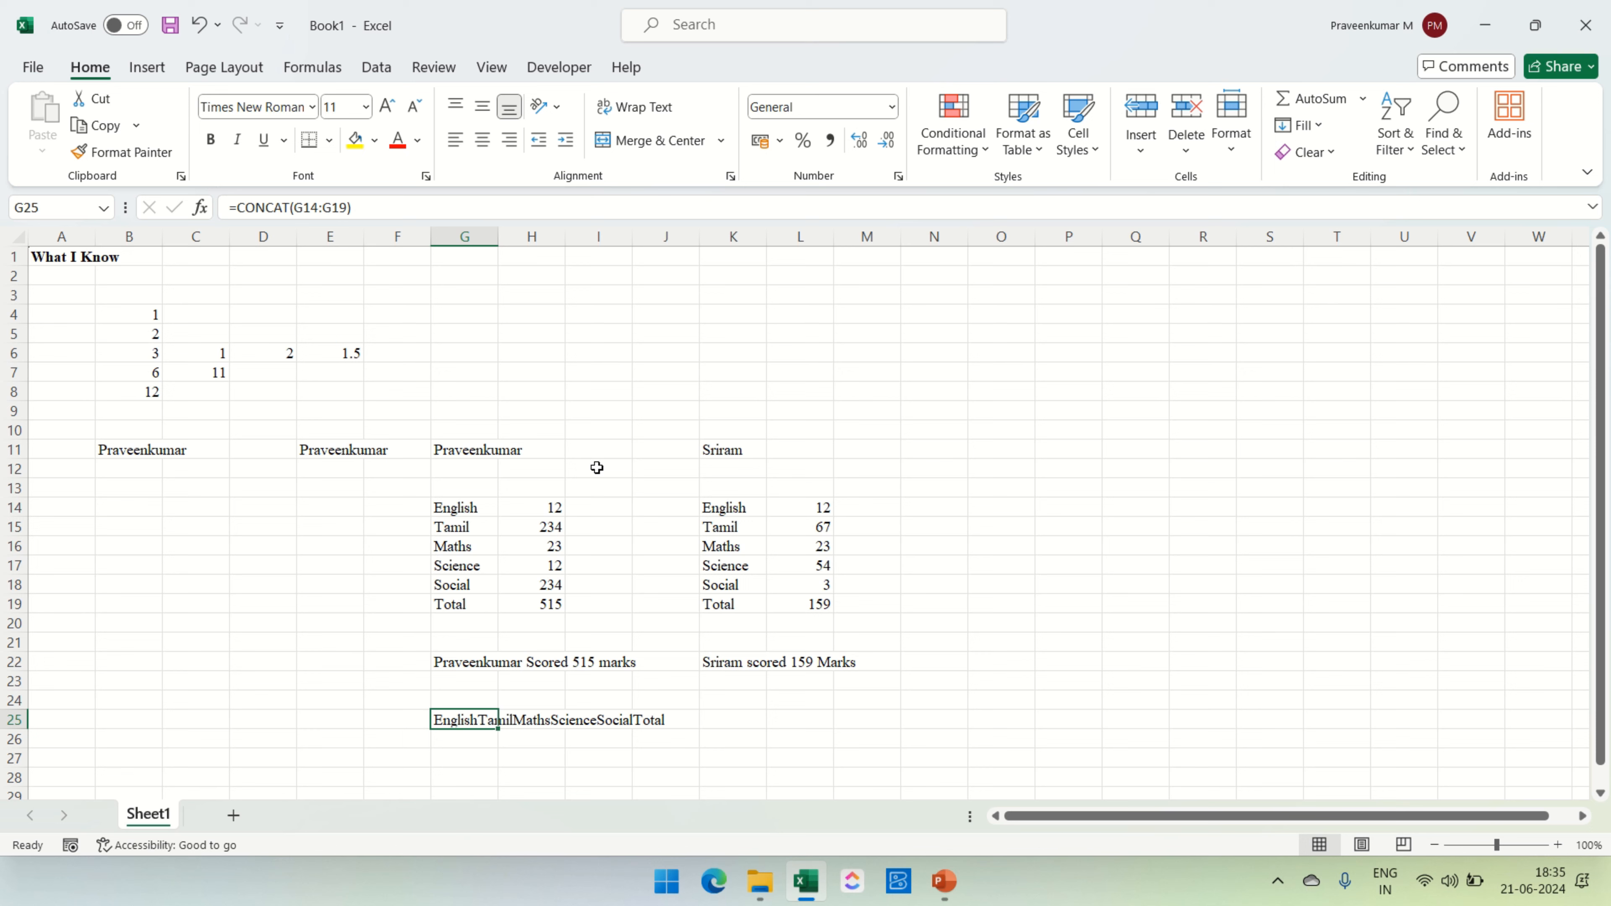
{"action": "key", "text": "Delete"}
{"action": "type", "text": "=concat"}
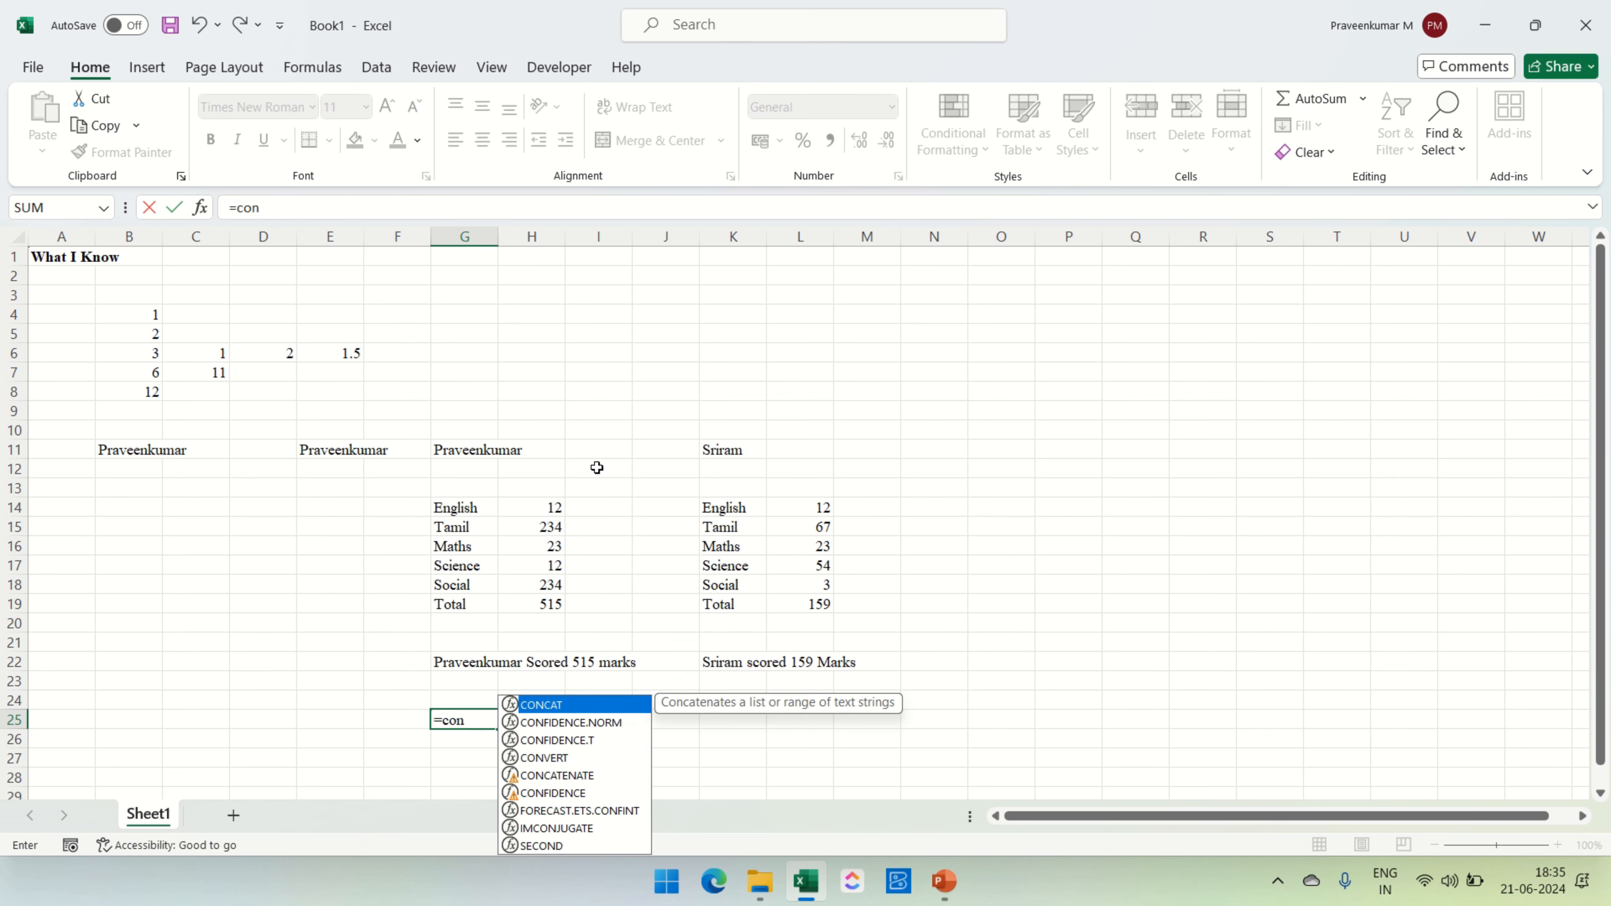
{"action": "key", "text": "Tab"}
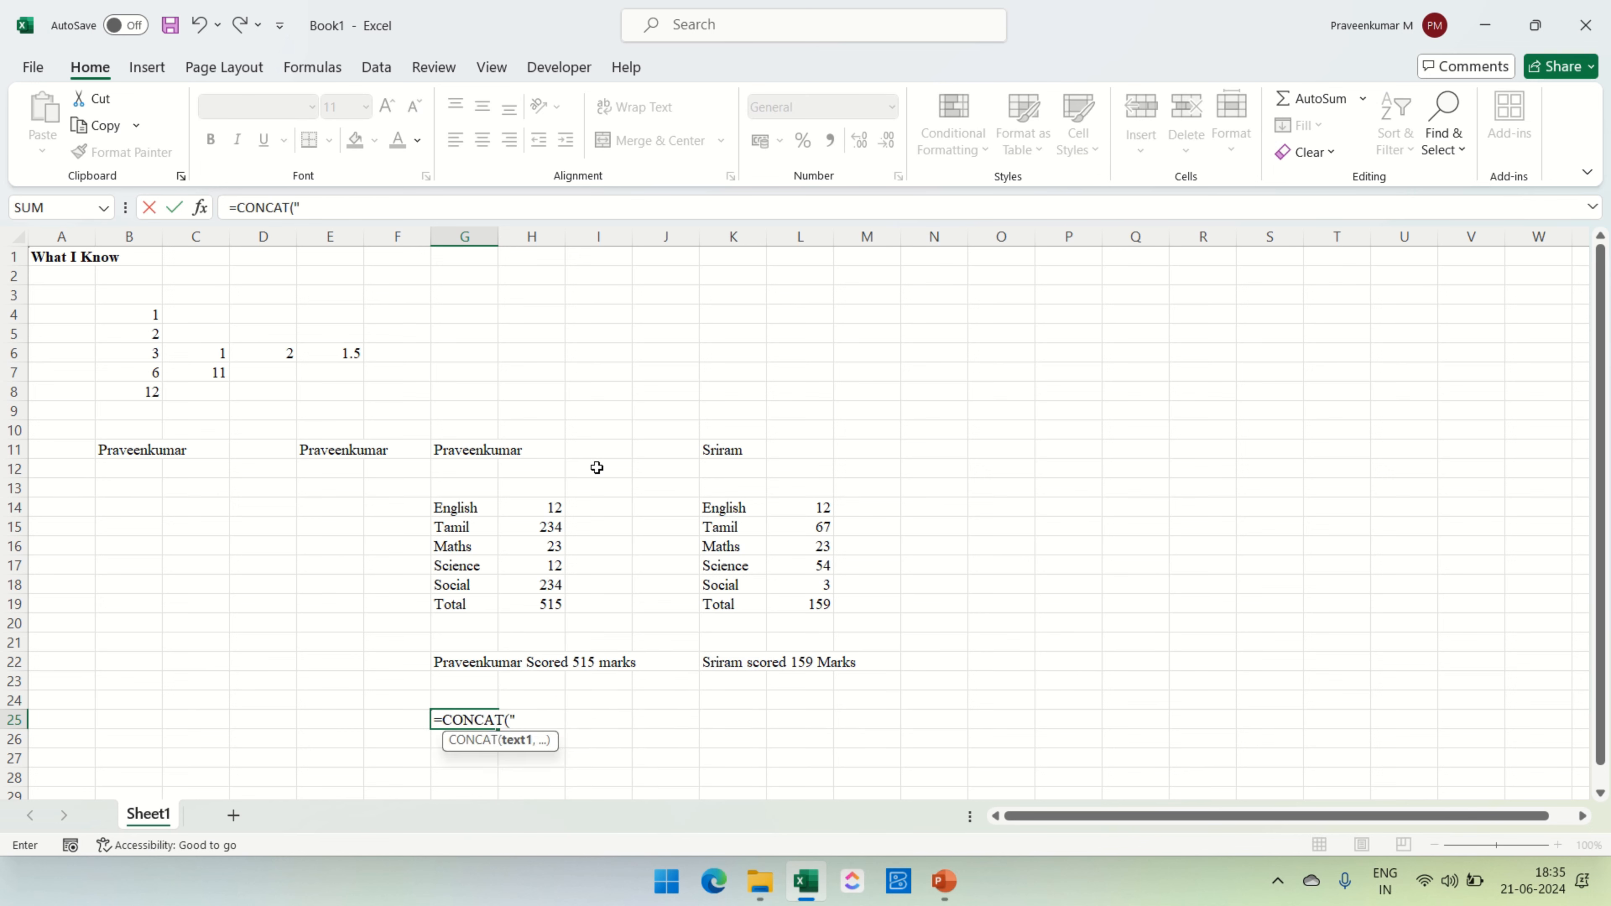
{"action": "type", "text": "\""}
{"action": "key", "text": "BackSpace"}
{"action": "key", "text": "Up"}
{"action": "key", "text": "Up"}
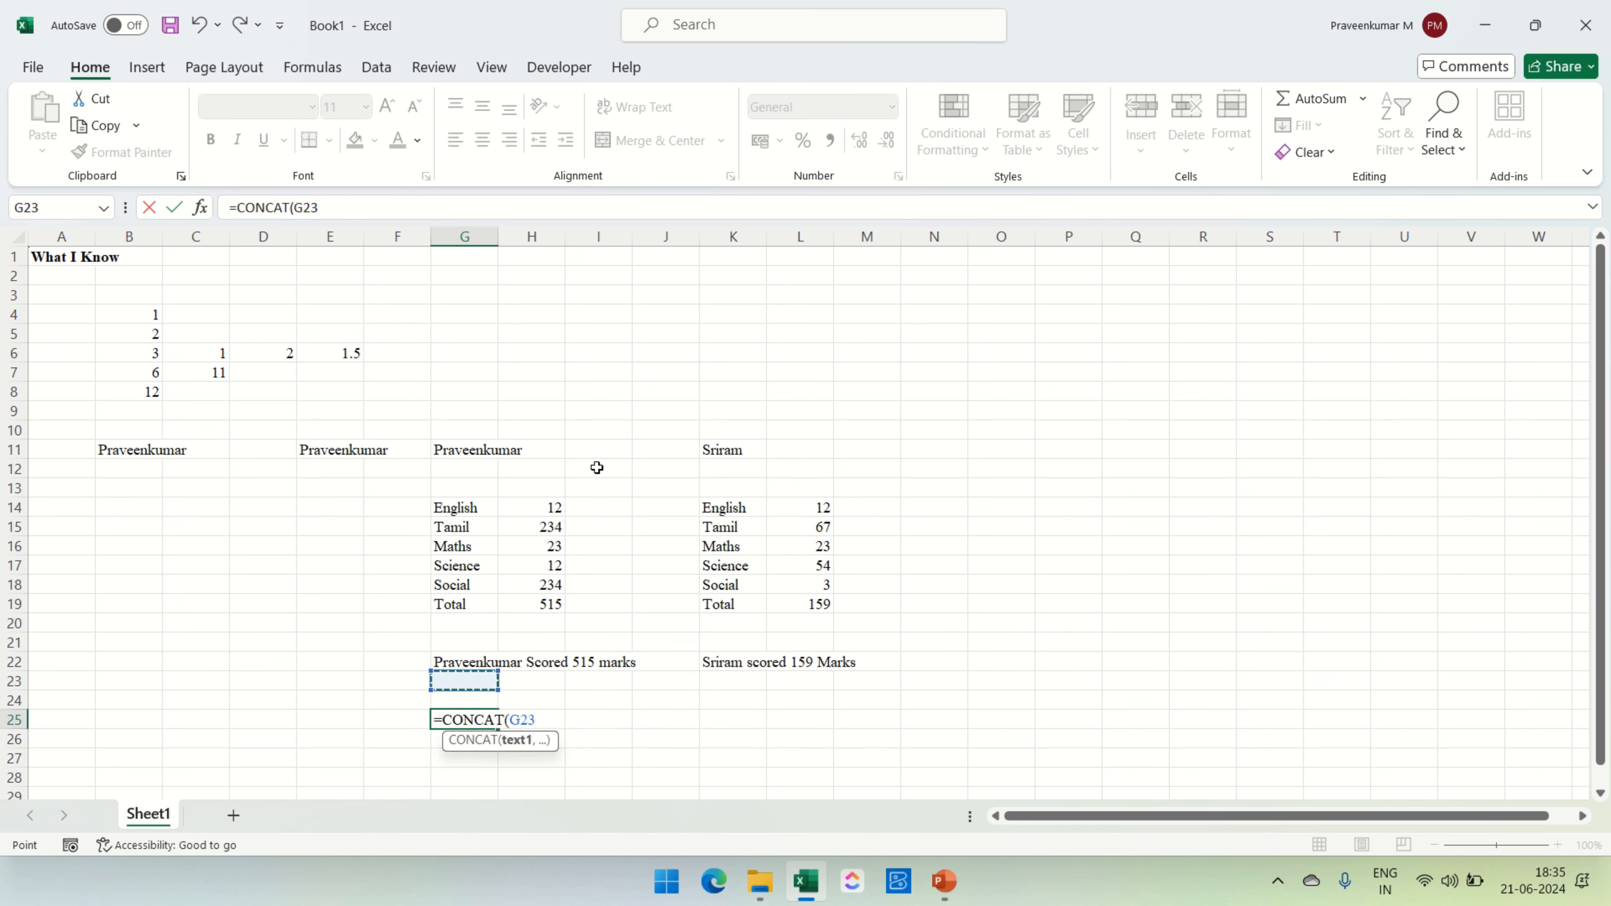
{"action": "key", "text": "Up"}
{"action": "key", "text": "Up"}
{"action": "key", "text": "Up"}
{"action": "key", "text": "Up"}
{"action": "key", "text": "Up"}
{"action": "key", "text": "Up"}
{"action": "key", "text": "Up"}
{"action": "key", "text": "Up"}
{"action": "key", "text": "Up"}
{"action": "key", "text": "Up"}
{"action": "key", "text": "Up"}
{"action": "key", "text": "Up"}
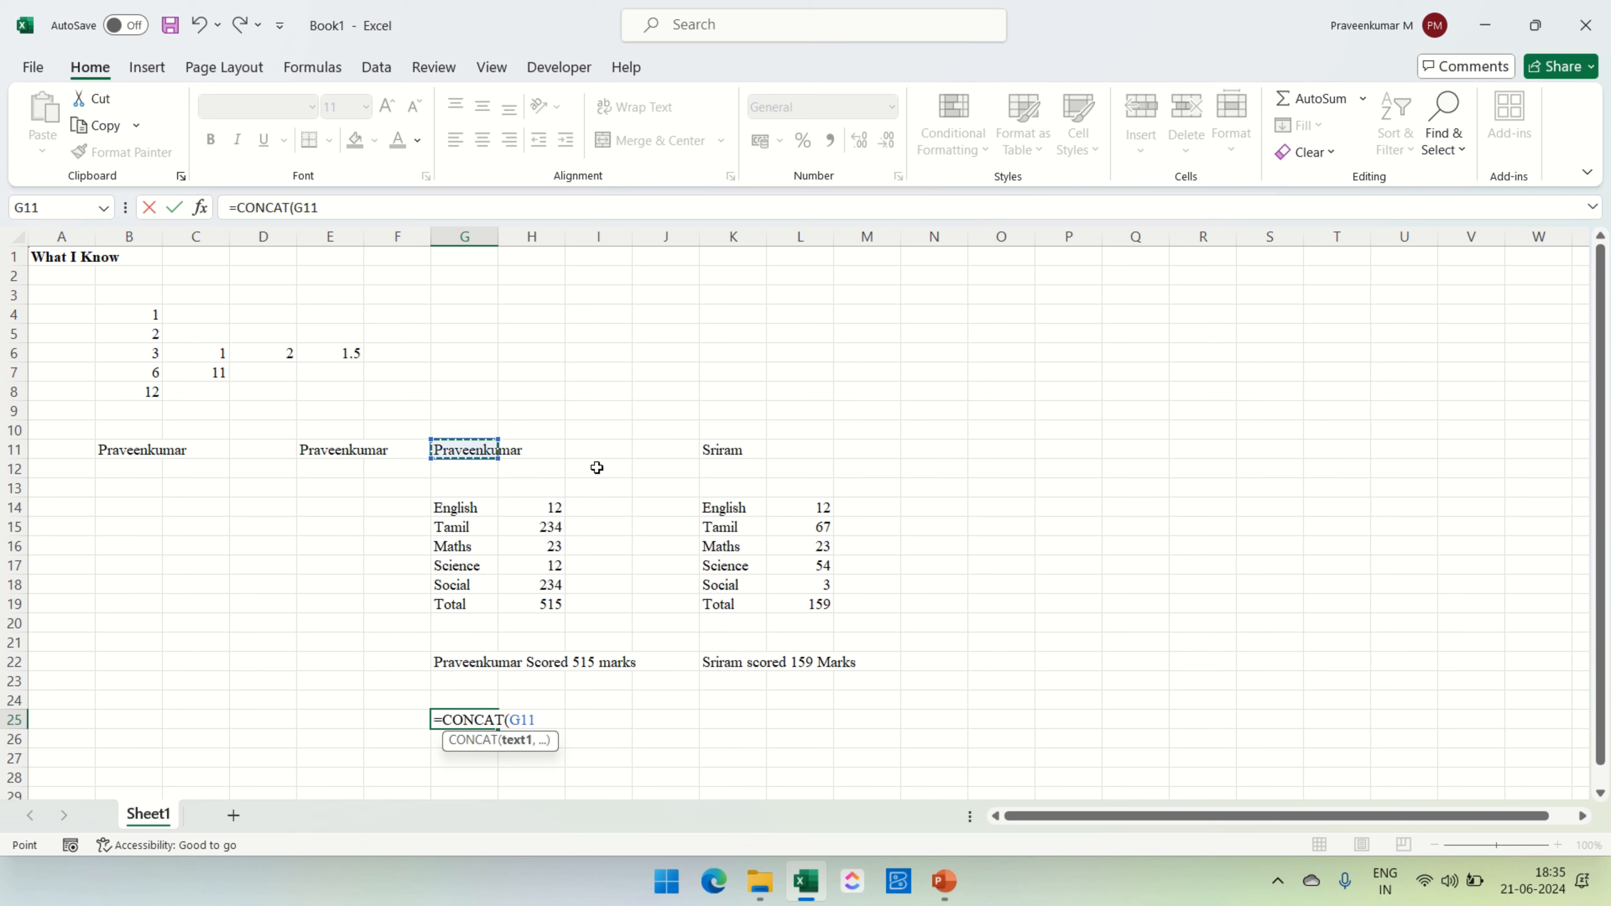
Add the text " scored ", with a space on each side, as the second argument of the CONCAT formula
{"action": "type", "text": ",\""}
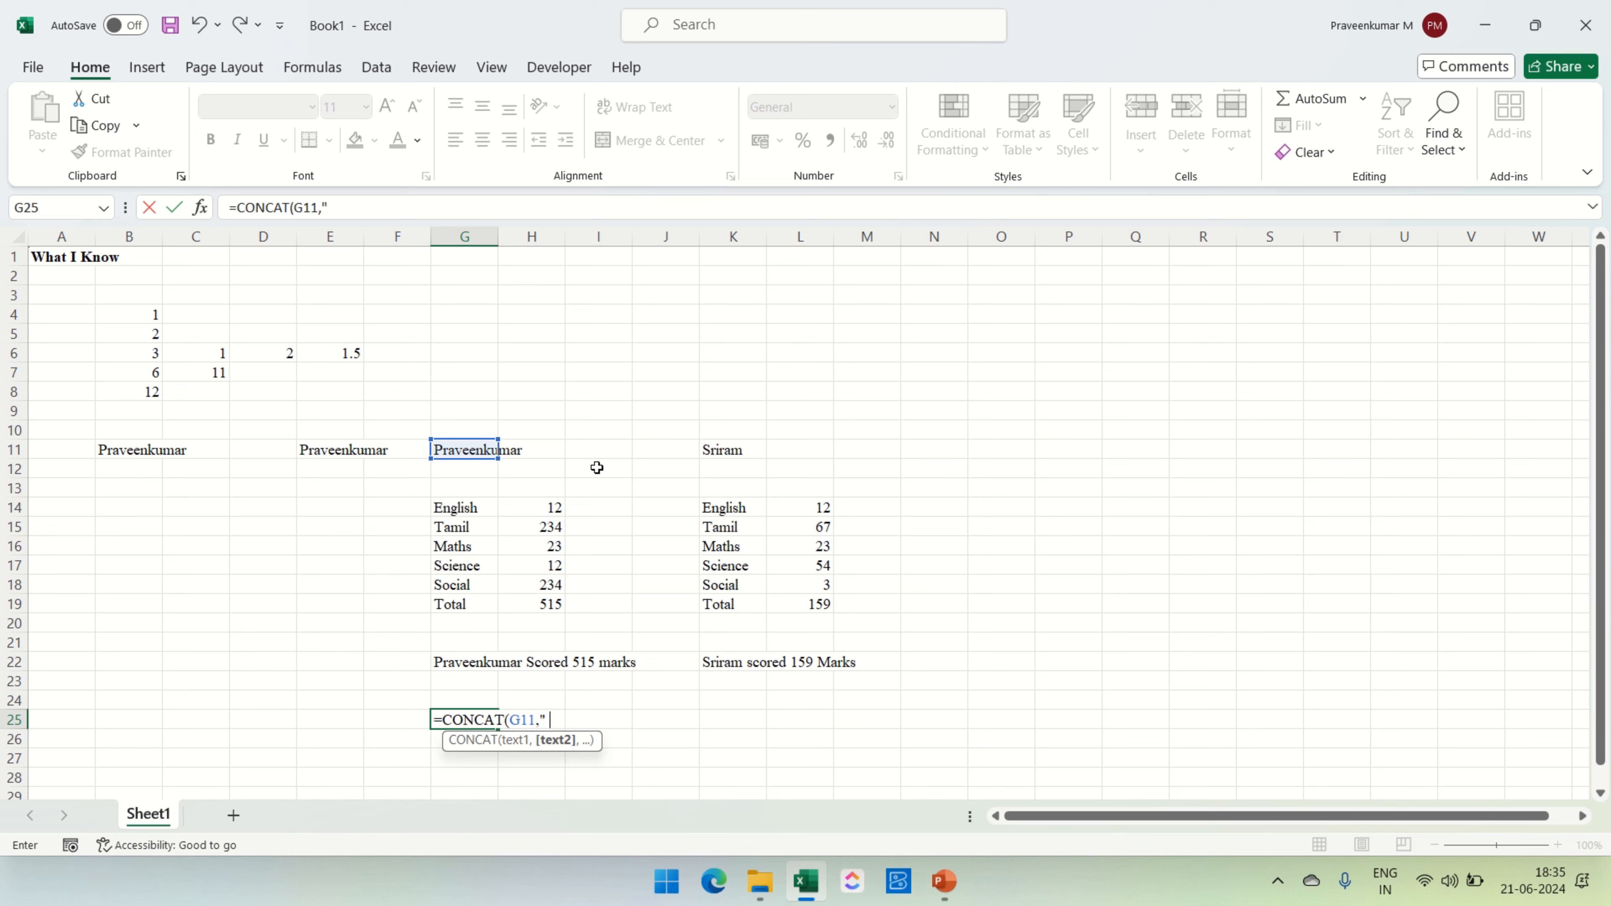
{"action": "type", "text": " scored"}
{"action": "type", "text": "\",sc"}
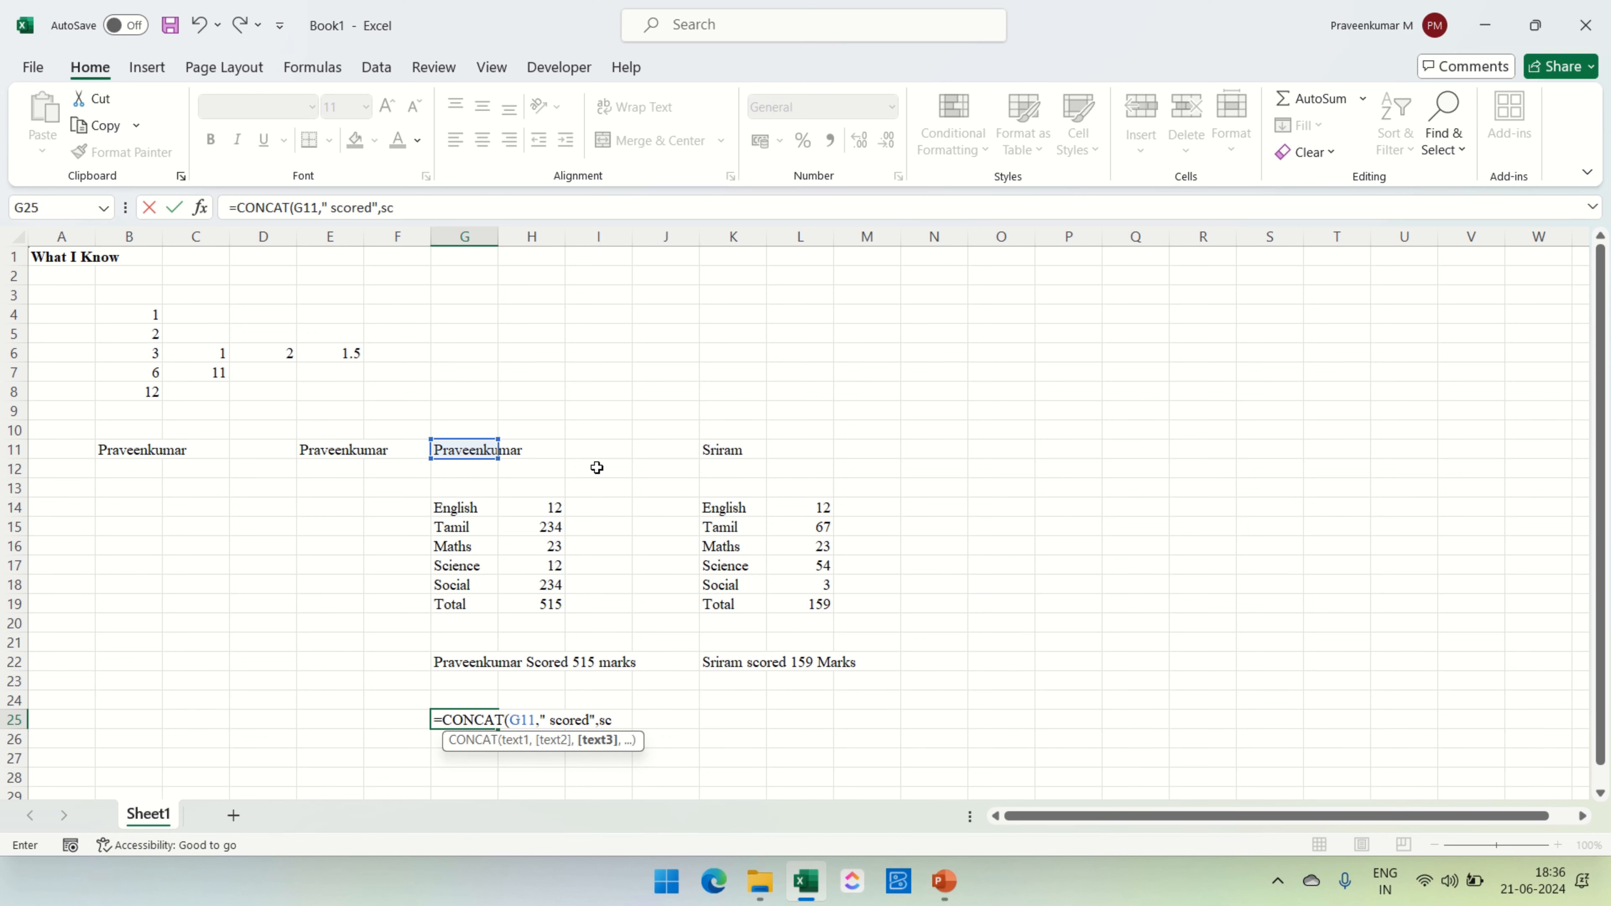
{"action": "key", "text": "BackSpace"}
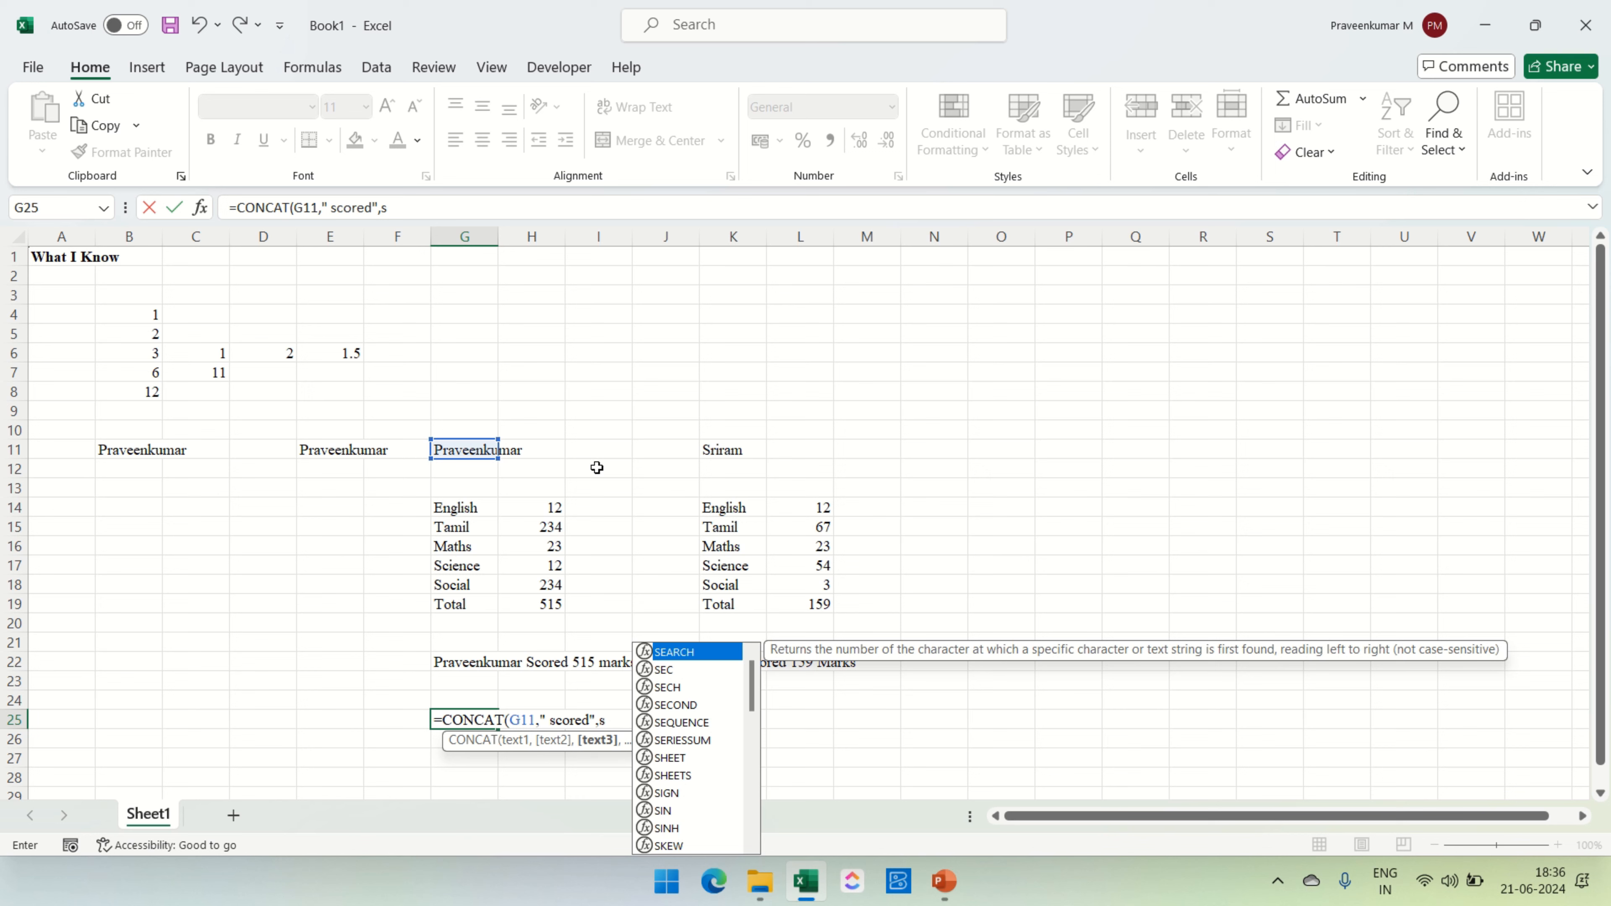
{"action": "key", "text": "BackSpace"}
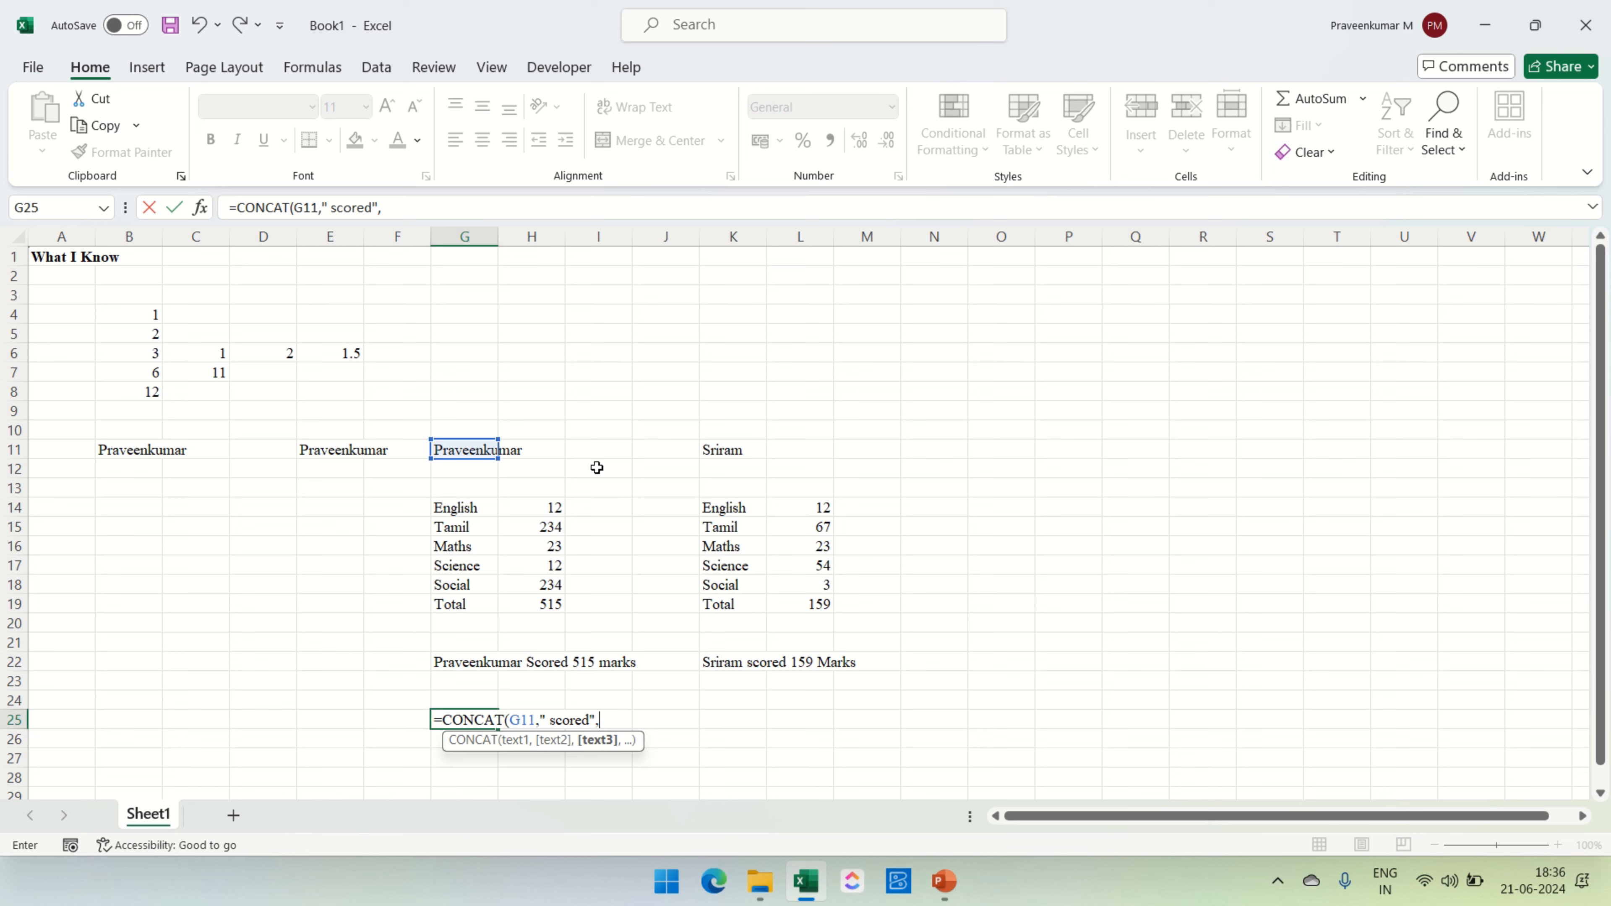
{"action": "key", "text": "Left"}
{"action": "key", "text": "Left"}
{"action": "key", "text": "BackSpace"}
{"action": "key", "text": "BackSpace"}
{"action": "key", "text": "BackSpace"}
{"action": "key", "text": "BackSpace"}
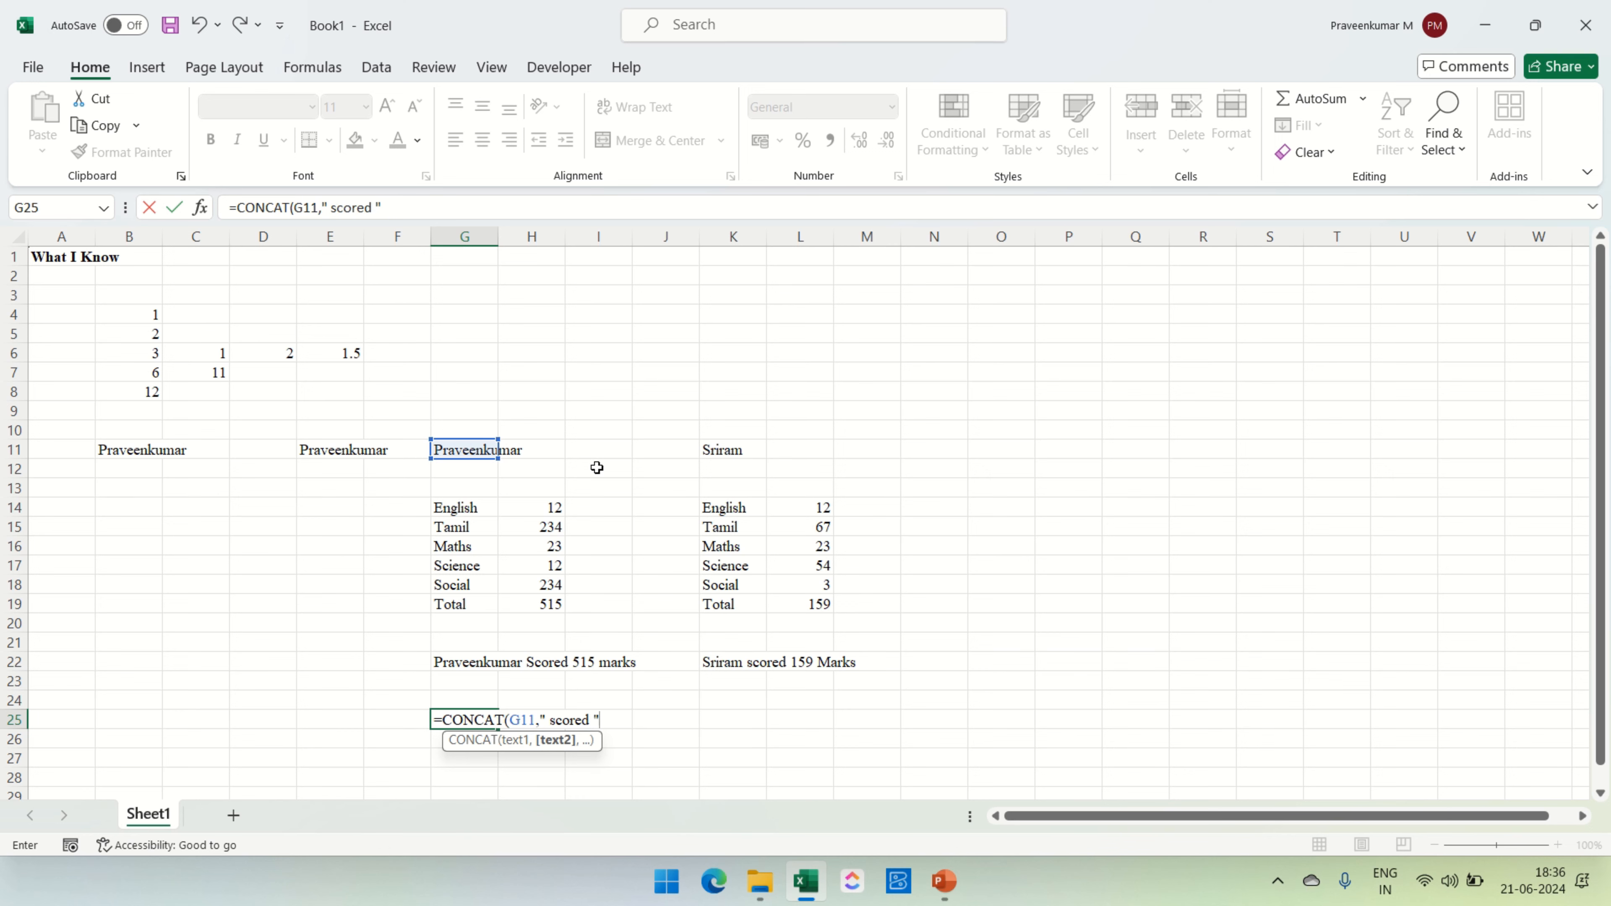
Complete the CONCAT formula in G25 with the total in H19 and the text " marks"
{"action": "type", "text": ","}
{"action": "key", "text": "Up"}
{"action": "key", "text": "Up"}
{"action": "key", "text": "Up"}
{"action": "key", "text": "Up"}
{"action": "key", "text": "Up"}
{"action": "key", "text": "Up"}
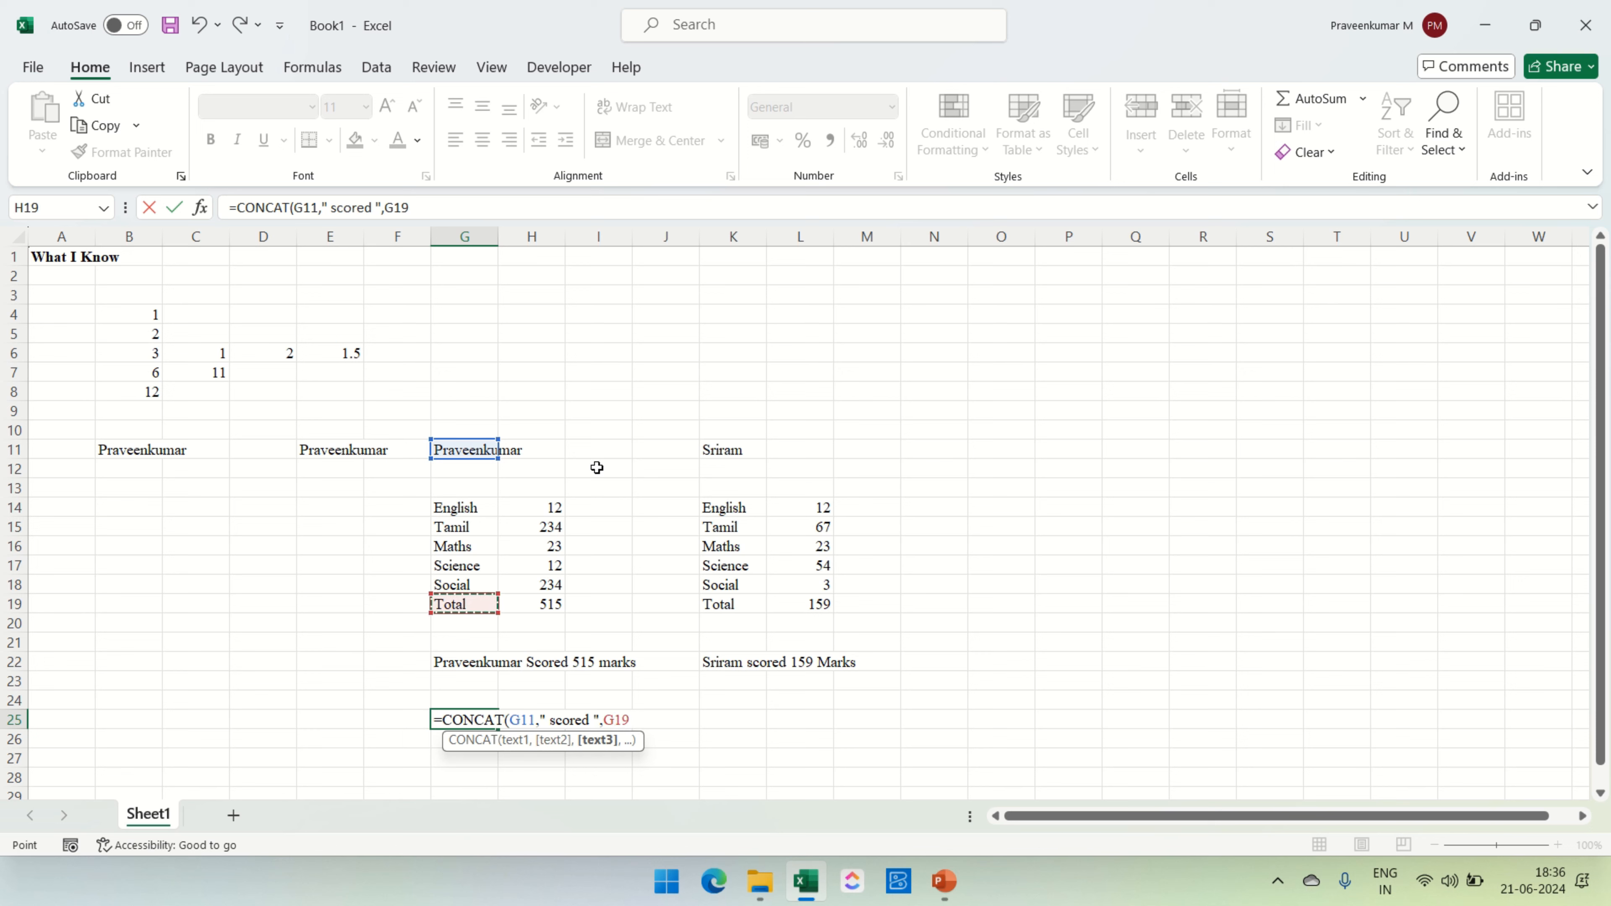
{"action": "key", "text": "Right"}
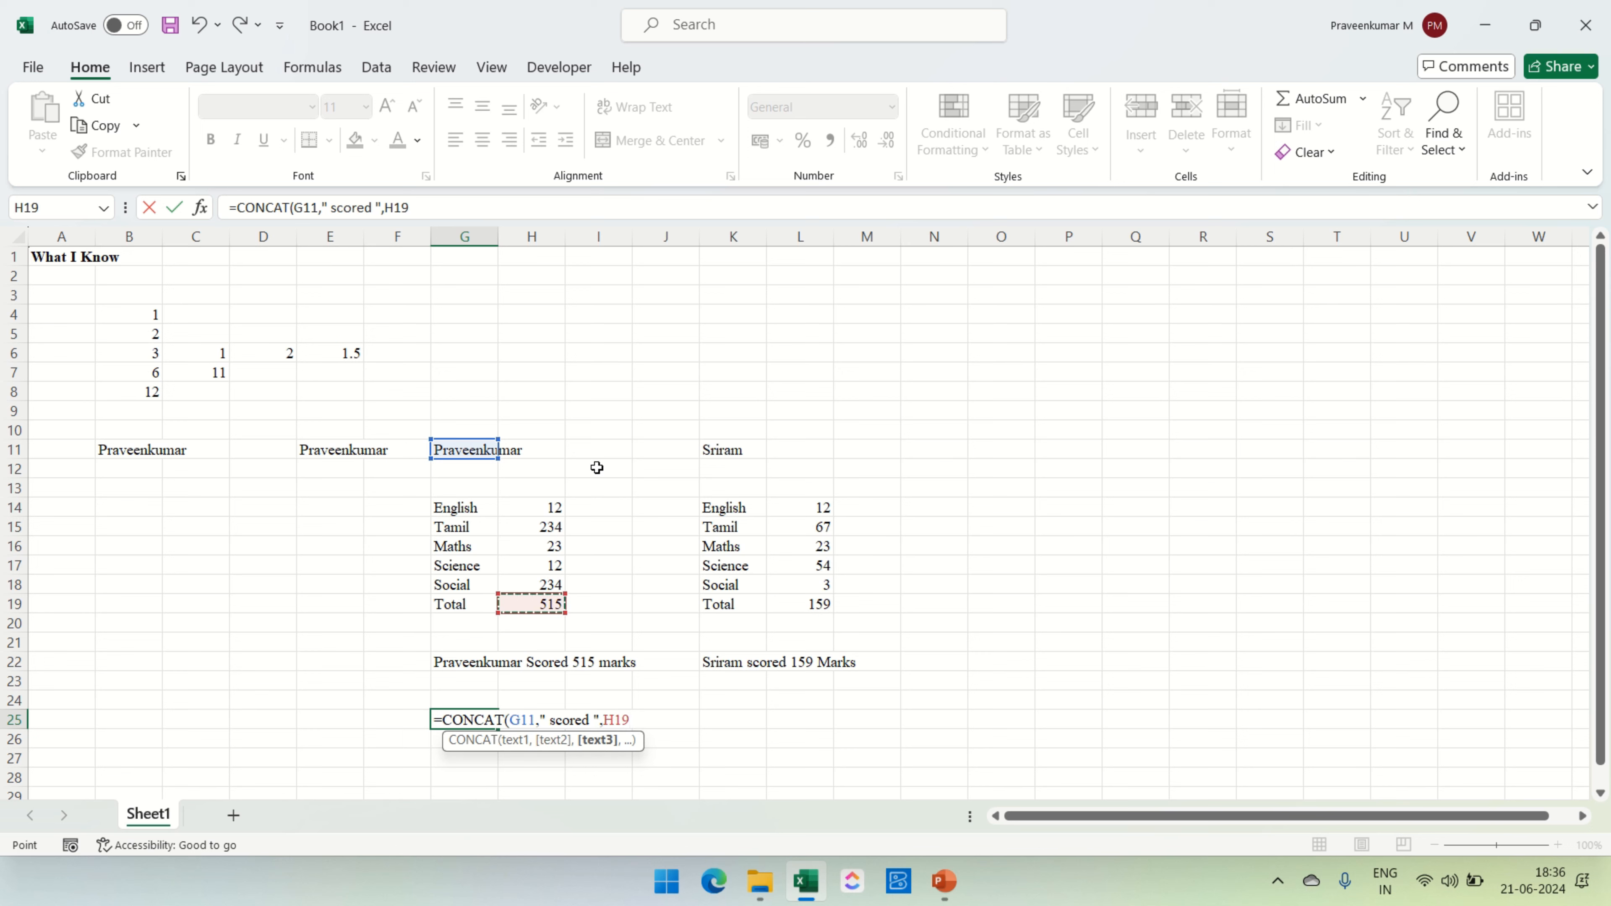
{"action": "type", "text": ",\""}
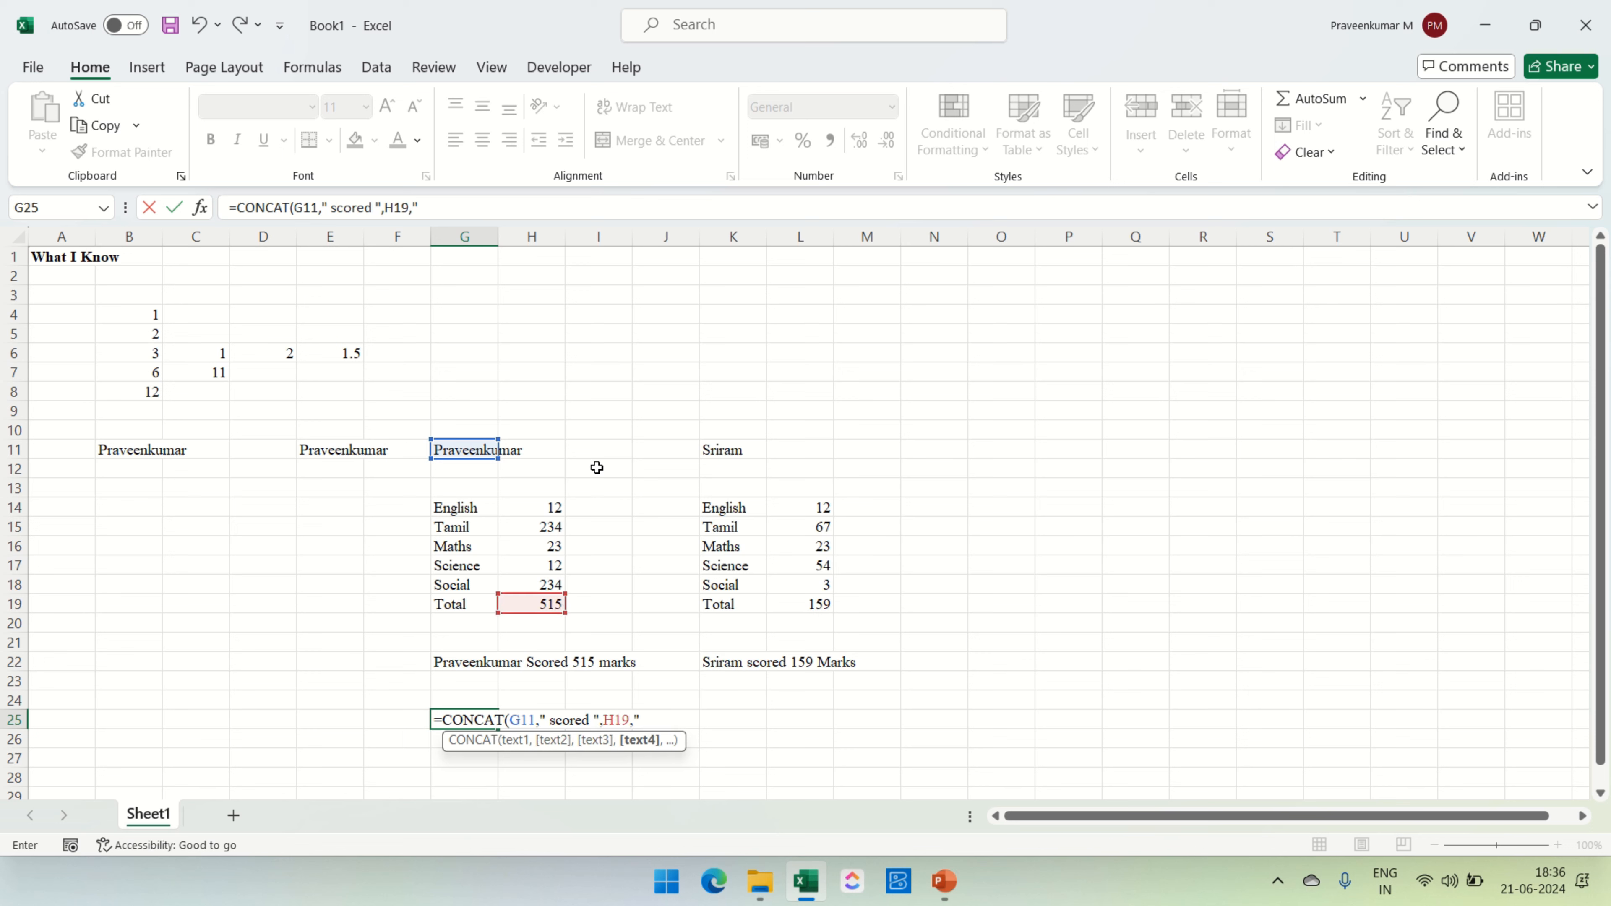
{"action": "type", "text": " marks\")"}
{"action": "key", "text": "Return"}
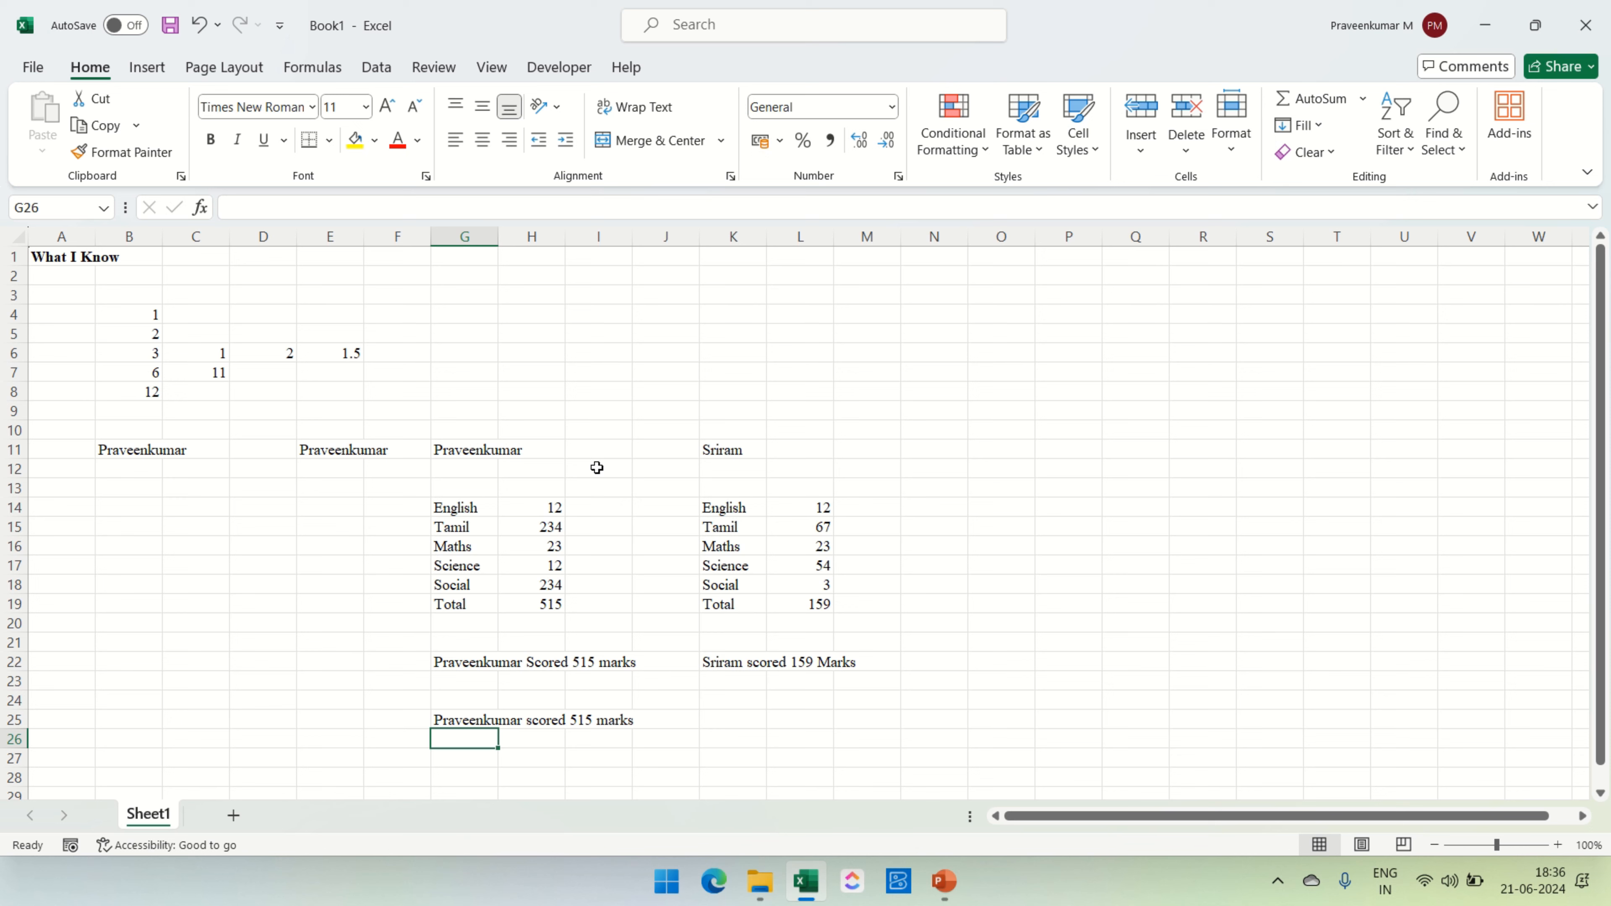
Copy the CONCAT formula from cell G25 to cell K25 for the second marks table
{"action": "key", "text": "Up"}
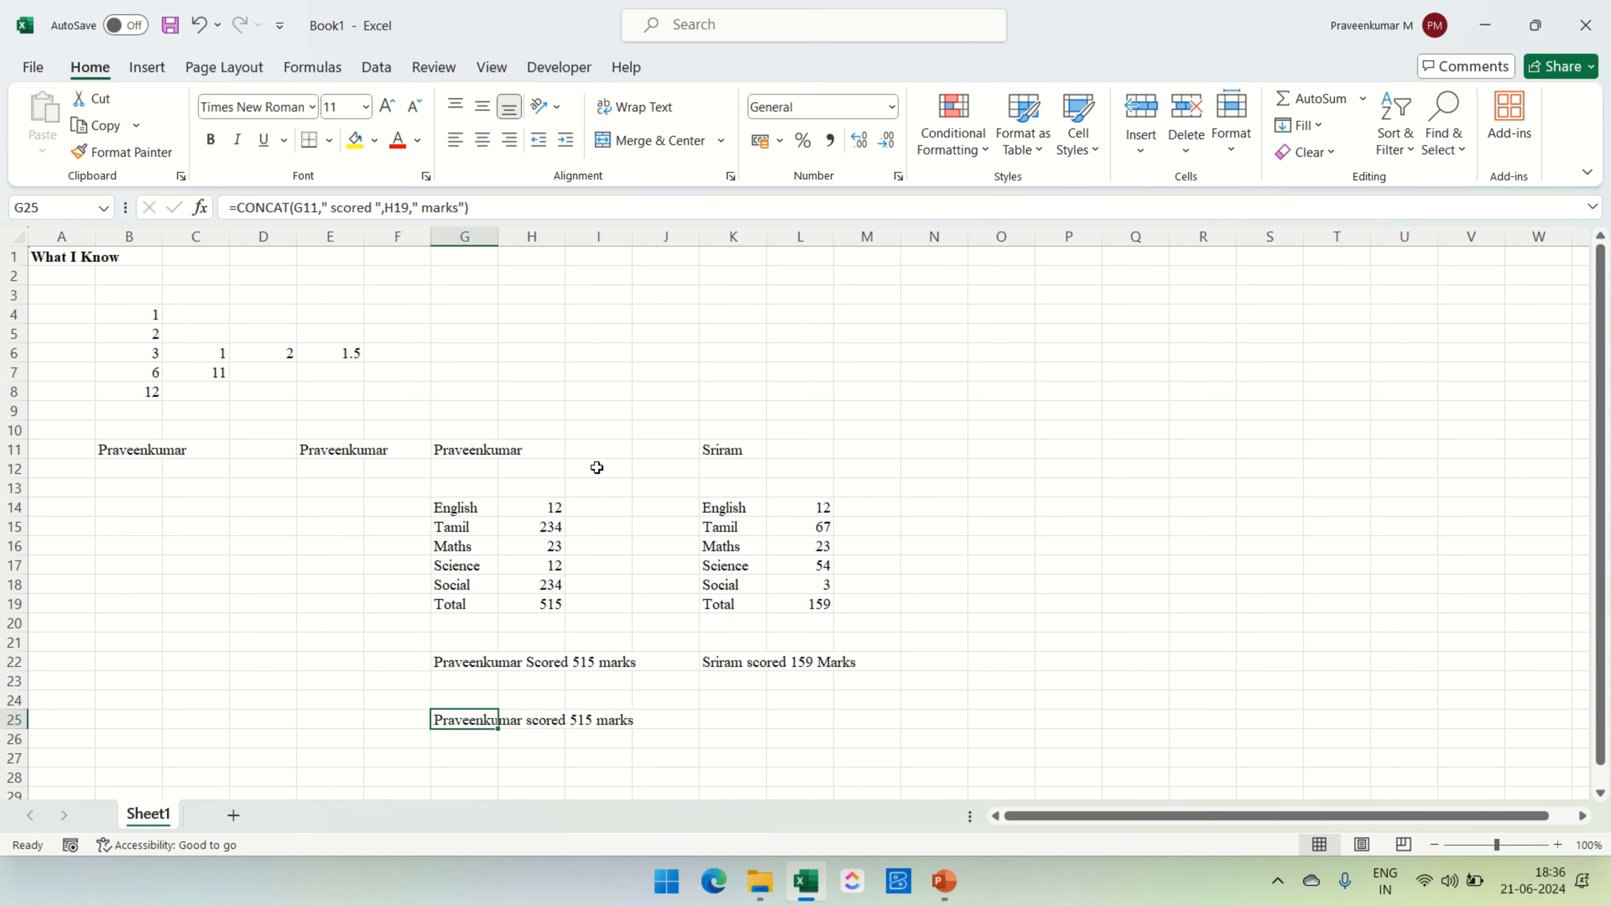
{"action": "key", "text": "ctrl+c"}
{"action": "key", "text": "Right"}
{"action": "key", "text": "Right"}
{"action": "key", "text": "Right"}
{"action": "key", "text": "Right"}
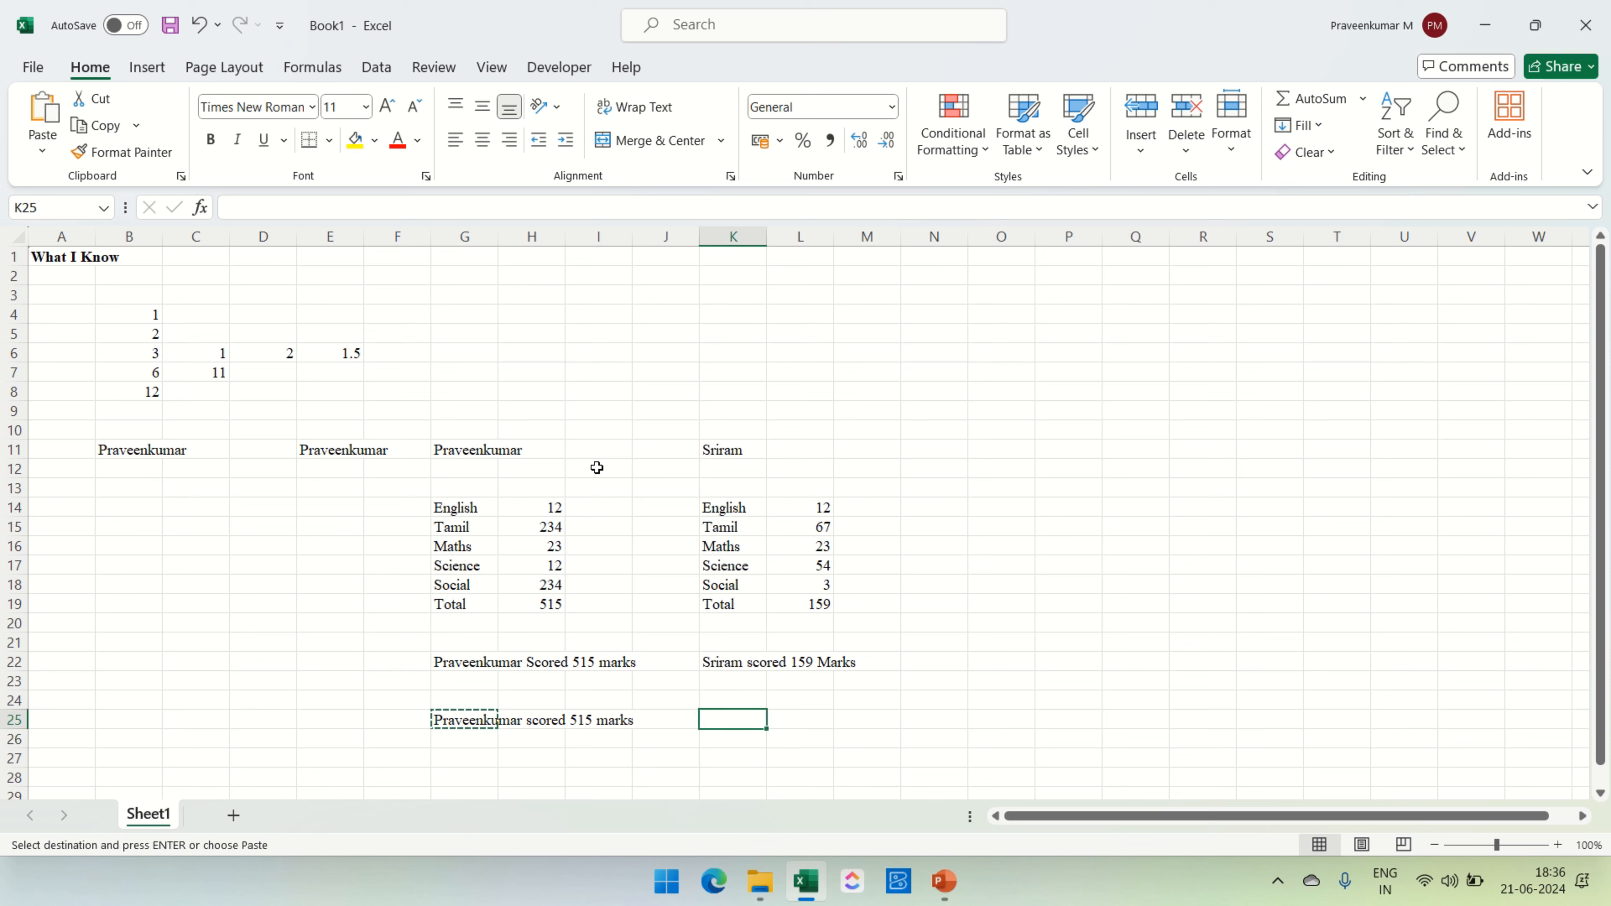
{"action": "key", "text": "ctrl+v"}
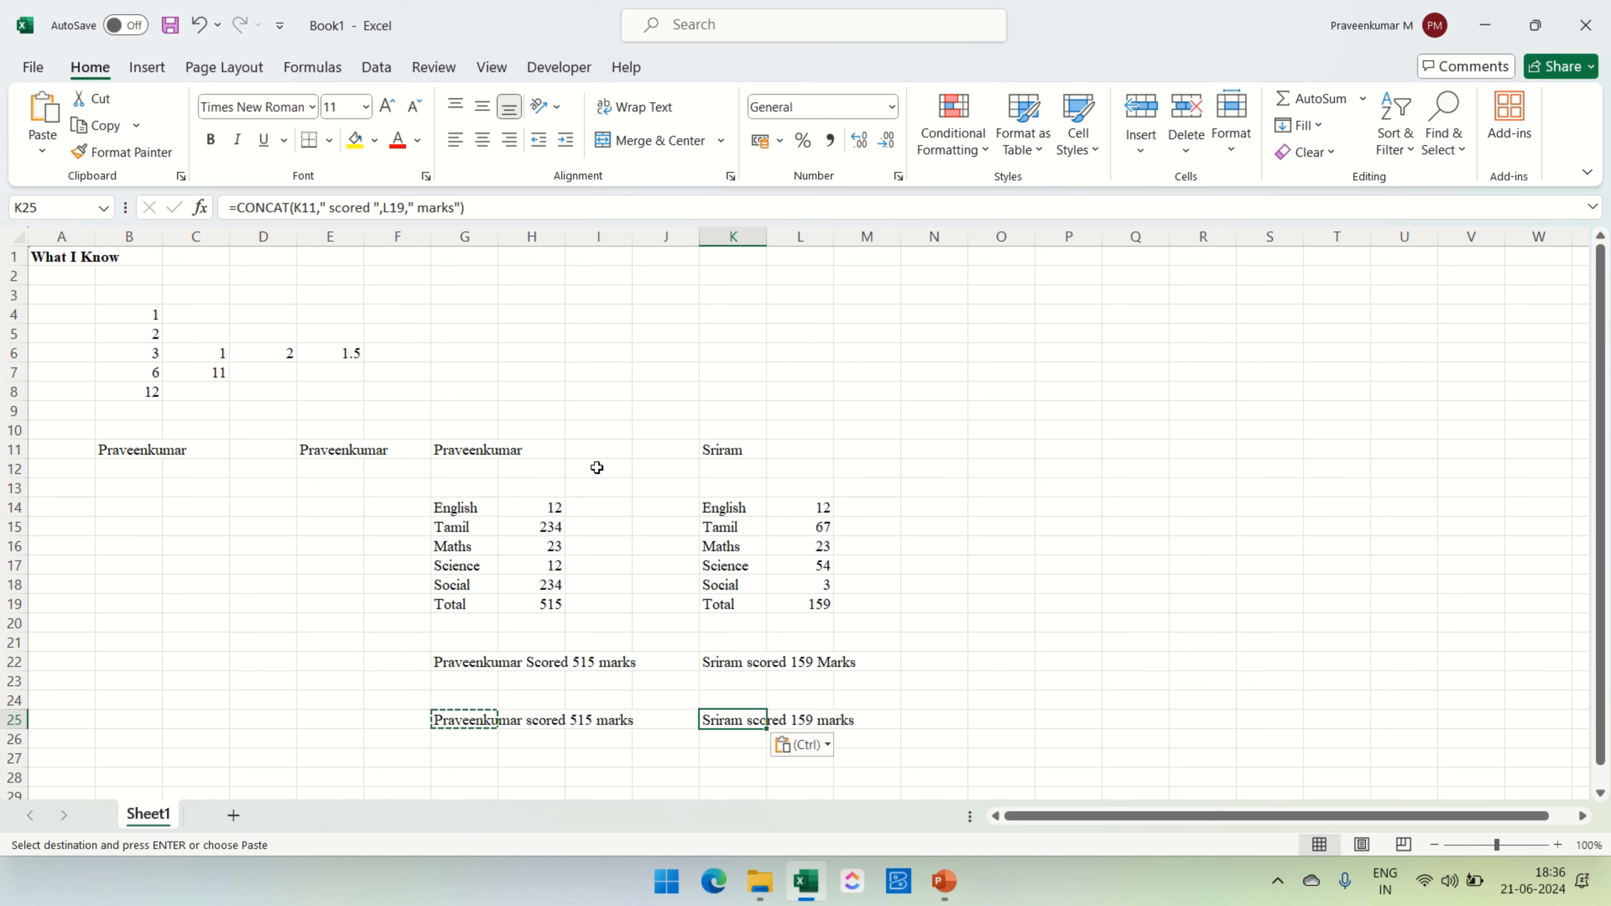
{"action": "key", "text": "Down"}
{"action": "key", "text": "Down"}
{"action": "key", "text": "Escape"}
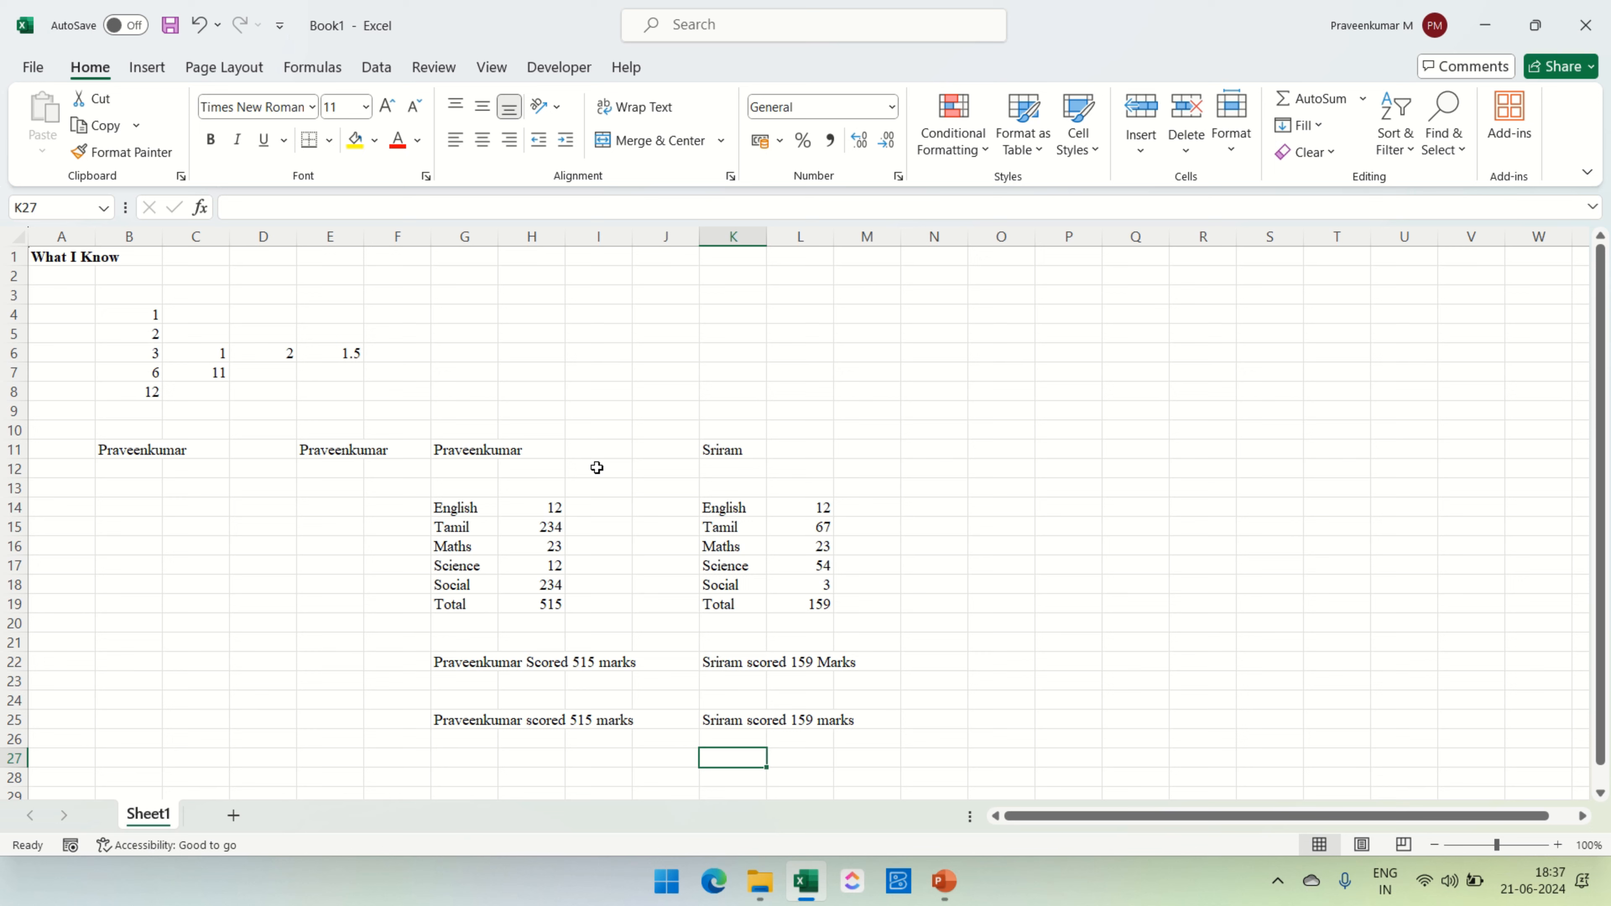
Begin a new formula in cell G27, two rows below the first CONCAT sentence
{"action": "key", "text": "Left"}
{"action": "key", "text": "Left"}
{"action": "key", "text": "Left"}
{"action": "key", "text": "Left"}
{"action": "key", "text": "Up"}
{"action": "key", "text": "Up"}
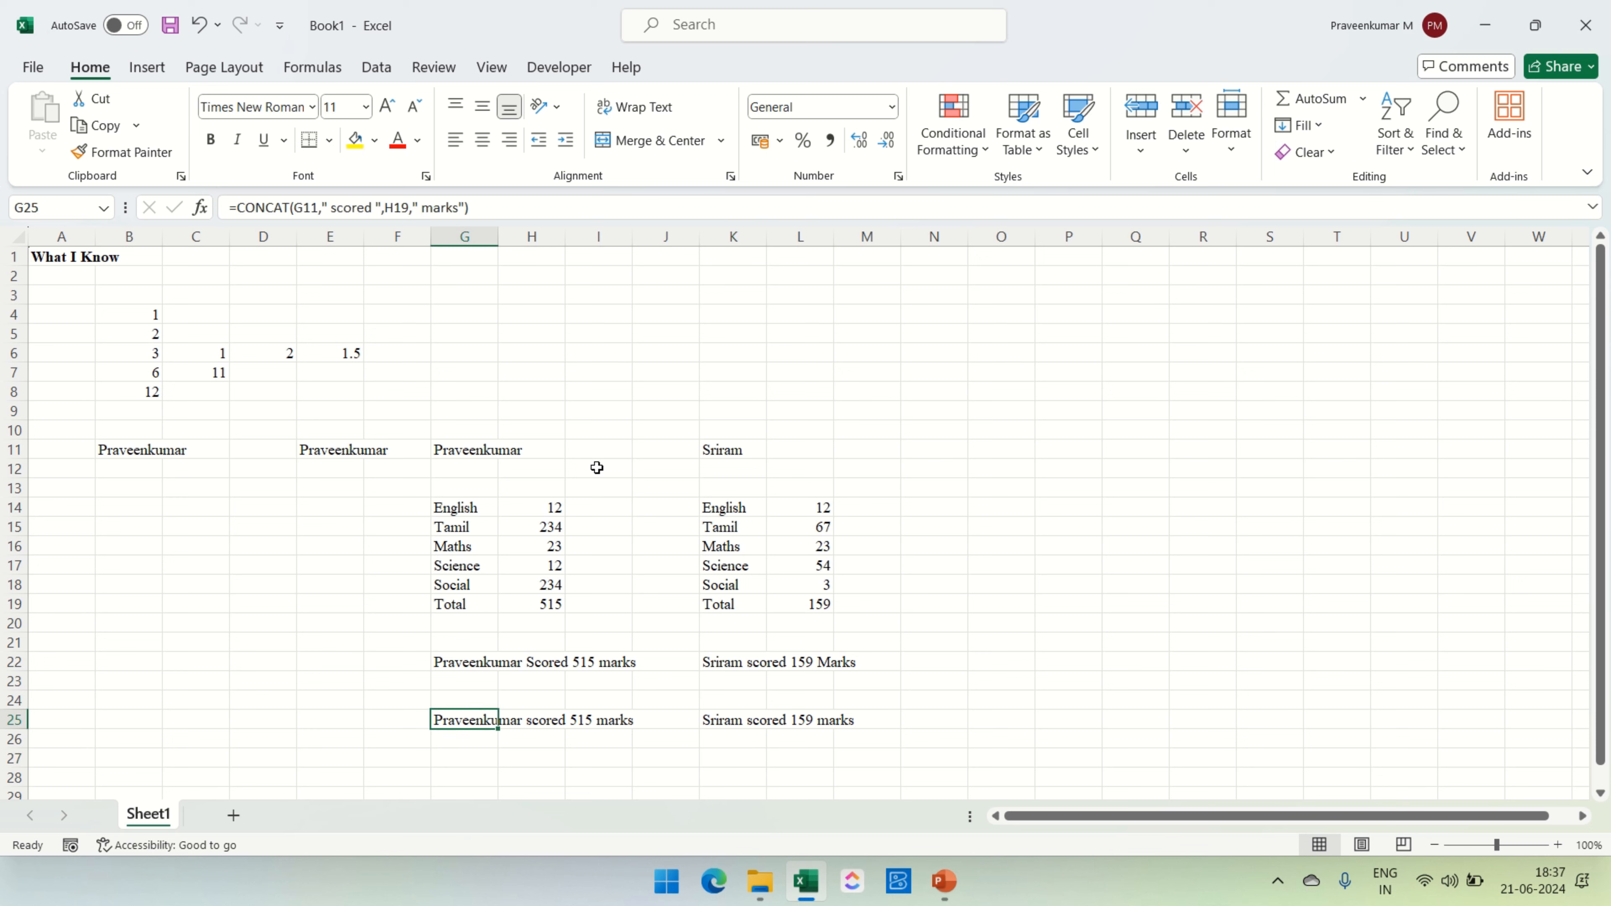
{"action": "key", "text": "Down"}
{"action": "key", "text": "Down"}
{"action": "type", "text": "="}
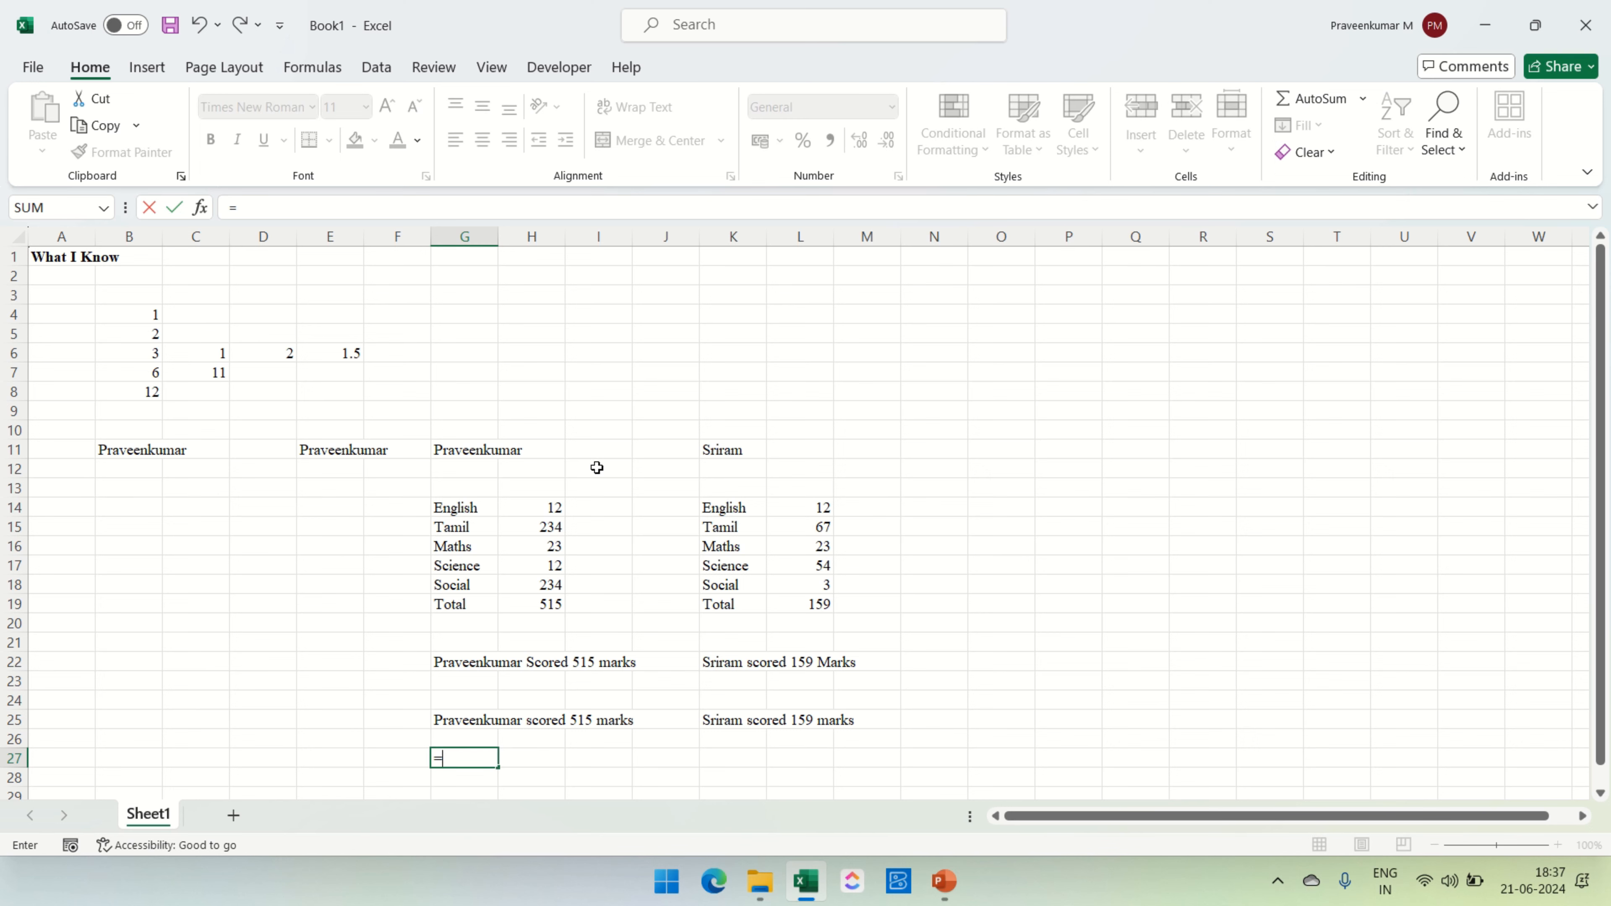
{"action": "type", "text": "P"}
{"action": "key", "text": "BackSpace"}
{"action": "type", "text": "\"Pr"}
{"action": "key", "text": "BackSpace"}
{"action": "key", "text": "BackSpace"}
{"action": "key", "text": "BackSpace"}
Reference the name in G11 as the first part of the formula in G27
{"action": "key", "text": "Up"}
{"action": "key", "text": "Up"}
{"action": "key", "text": "Up"}
{"action": "key", "text": "Up"}
{"action": "key", "text": "Up"}
{"action": "key", "text": "Up"}
{"action": "key", "text": "Up"}
{"action": "key", "text": "Up"}
{"action": "key", "text": "Up"}
{"action": "key", "text": "Up"}
{"action": "key", "text": "Up"}
{"action": "key", "text": "Up"}
{"action": "key", "text": "Up"}
{"action": "key", "text": "Up"}
{"action": "key", "text": "Up"}
{"action": "key", "text": "Up"}
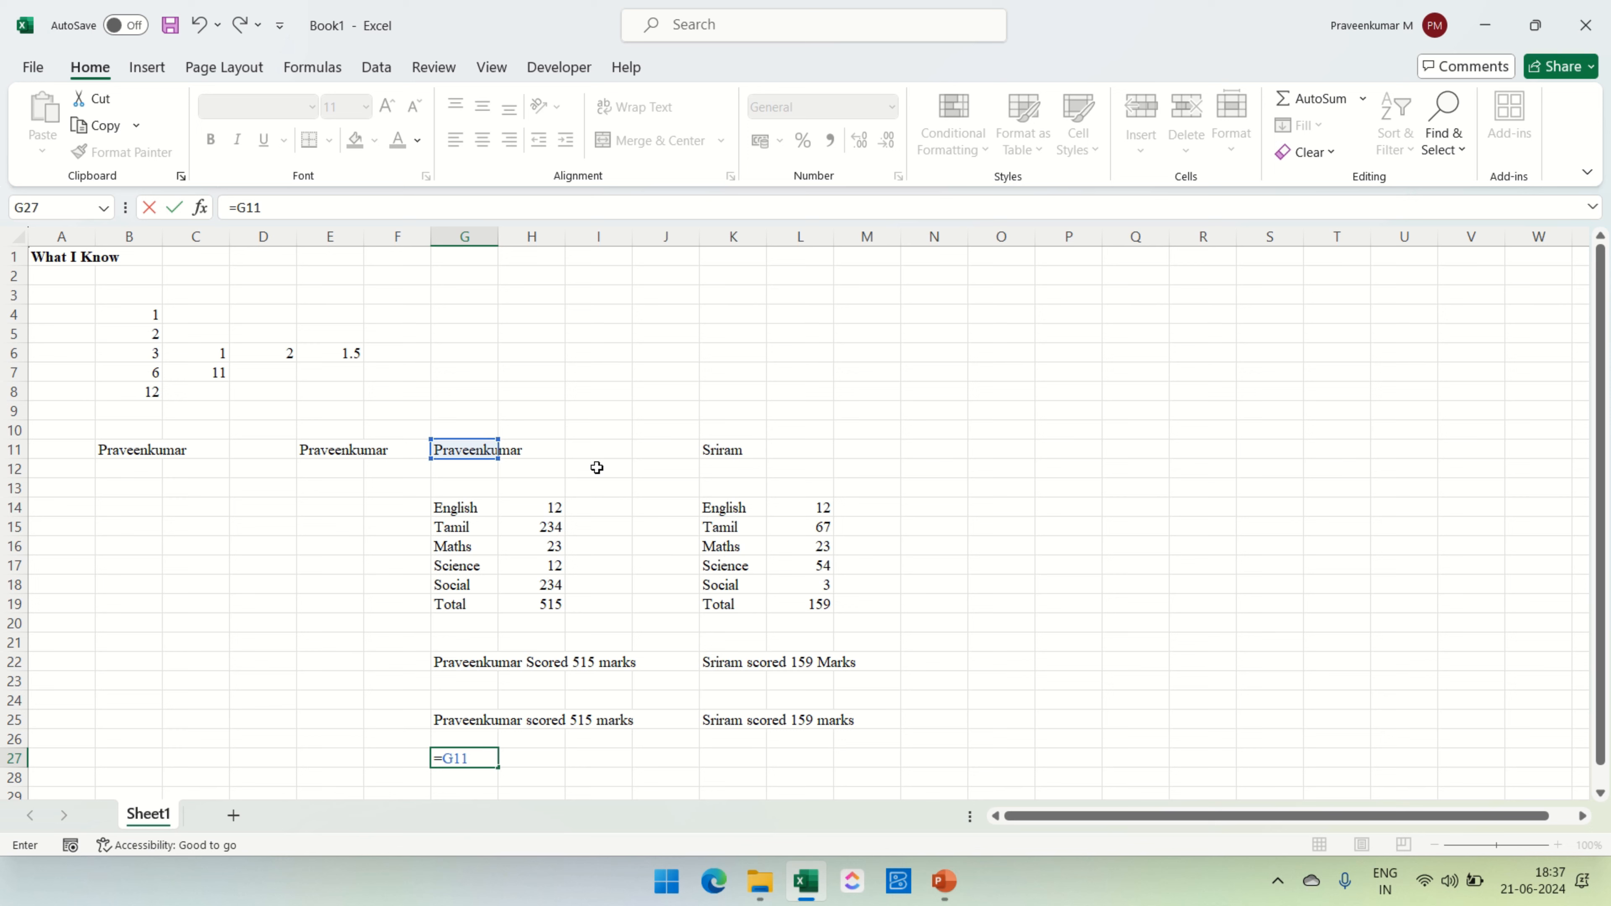
Append the text " scored " and the total in H19 to the G27 formula, joining the parts with the & operator
{"action": "type", "text": "&\" scored \" &"}
{"action": "key", "text": "Up"}
{"action": "key", "text": "Up"}
{"action": "key", "text": "Up"}
{"action": "key", "text": "Up"}
{"action": "key", "text": "Up"}
{"action": "key", "text": "Up"}
{"action": "key", "text": "Up"}
{"action": "key", "text": "Up"}
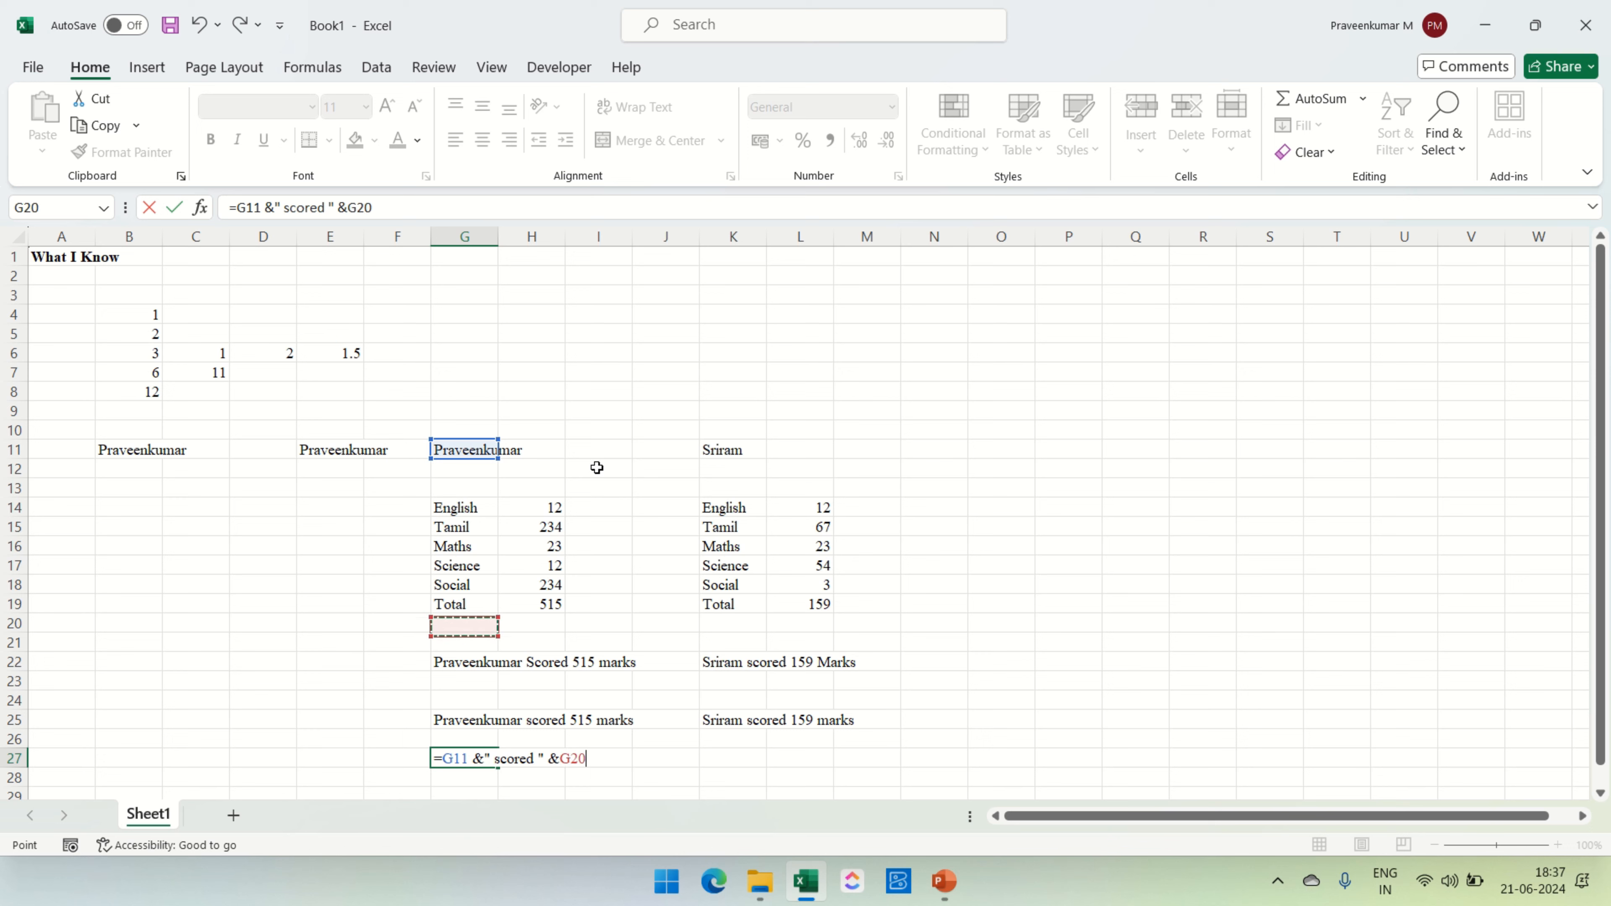
{"action": "key", "text": "Right"}
Complete the G27 formula by joining the text " marks" to its end with the & operator
{"action": "type", "text": "&"}
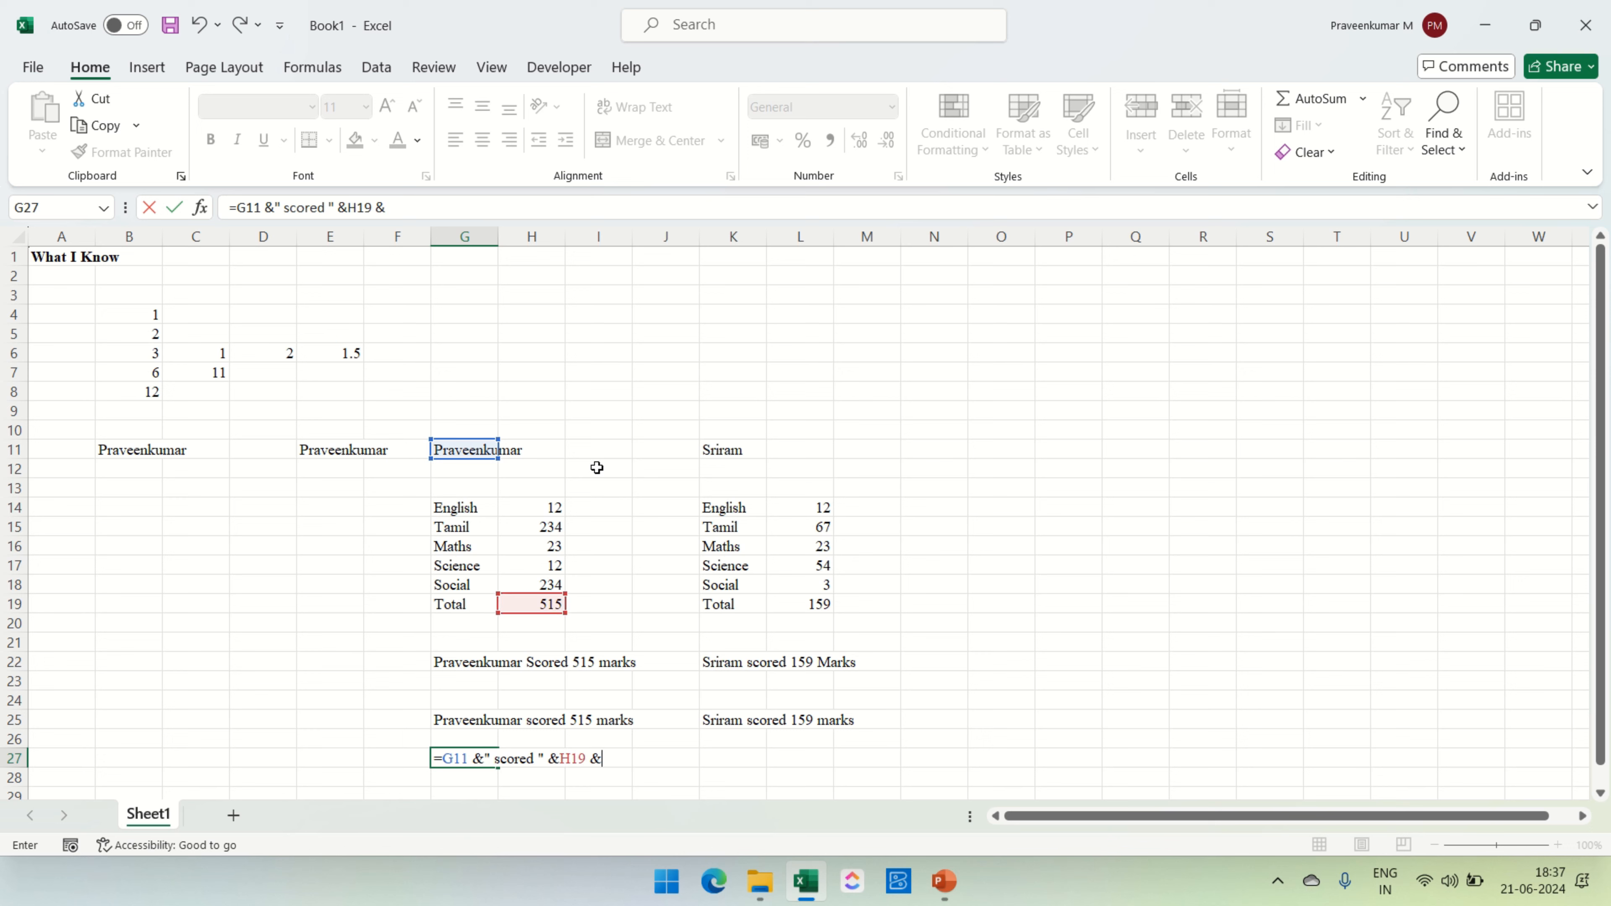
{"action": "type", "text": "\" marks\""}
{"action": "key", "text": "Return"}
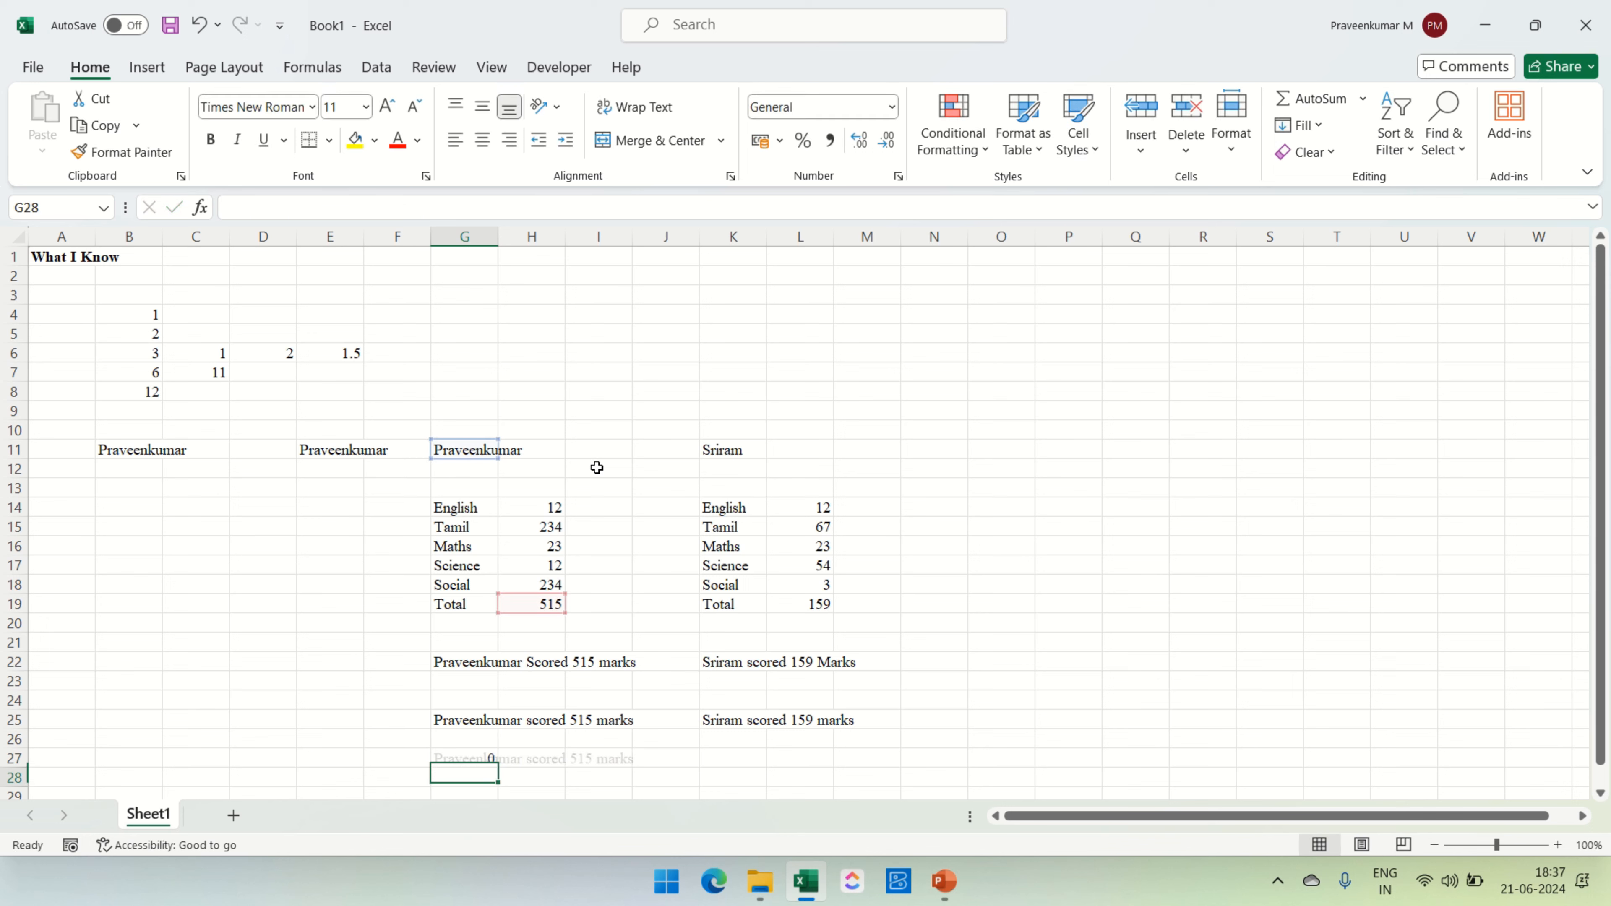
Copy the & formula from cell G27 to cell K27 for the second marks table
{"action": "key", "text": "Up"}
{"action": "key", "text": "ctrl+c"}
{"action": "key", "text": "Right"}
{"action": "key", "text": "Right"}
{"action": "key", "text": "Right"}
{"action": "key", "text": "Right"}
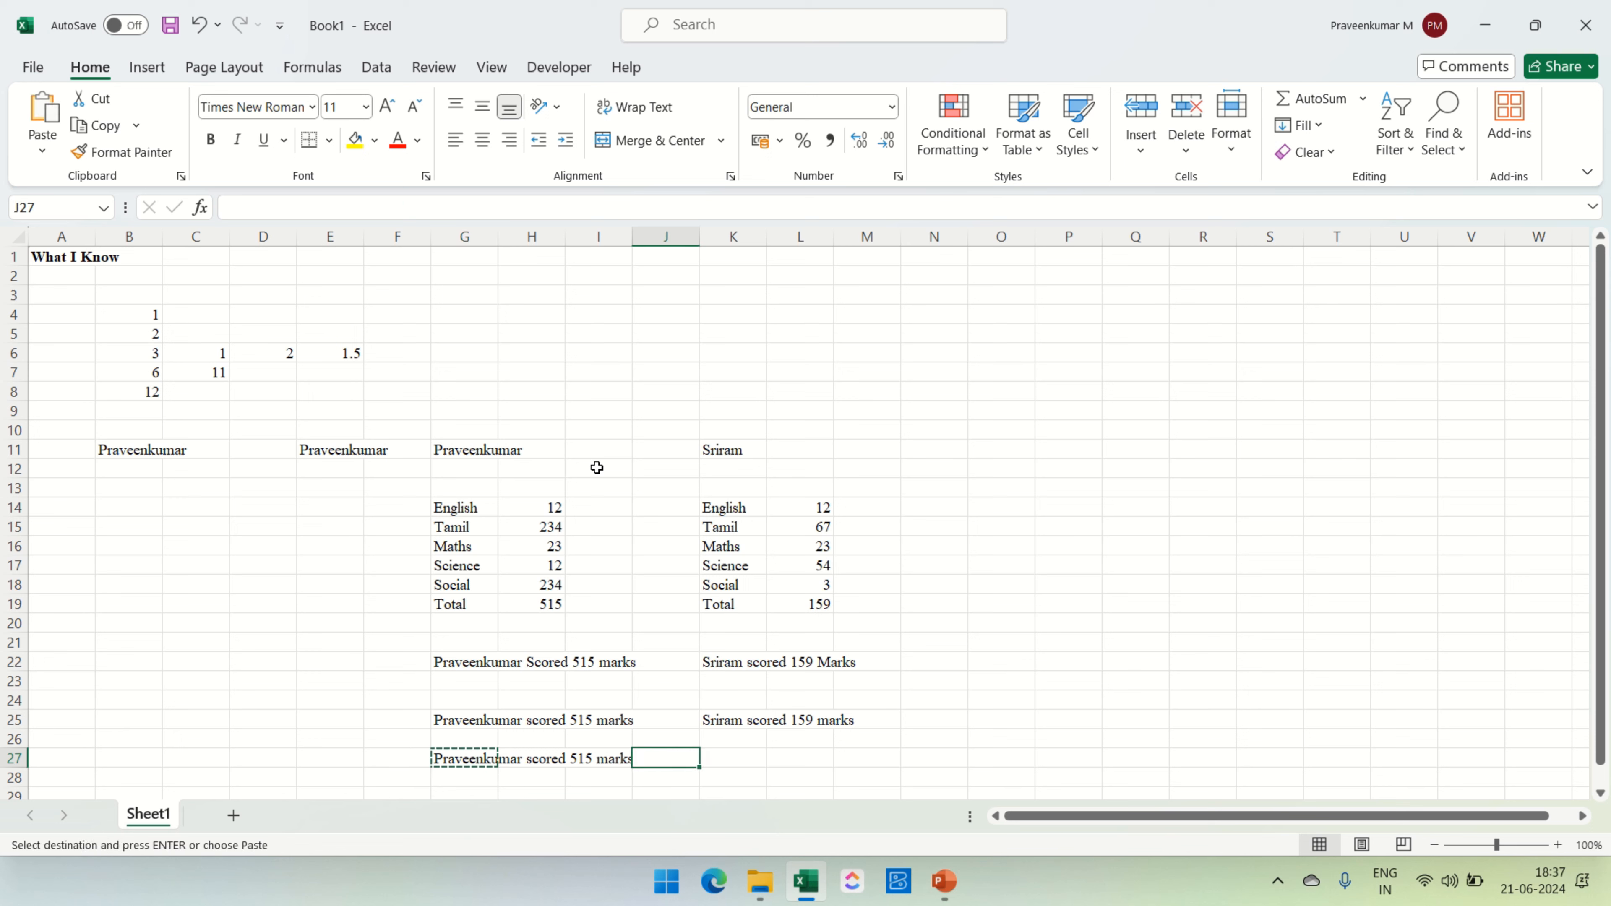
{"action": "key", "text": "ctrl+v"}
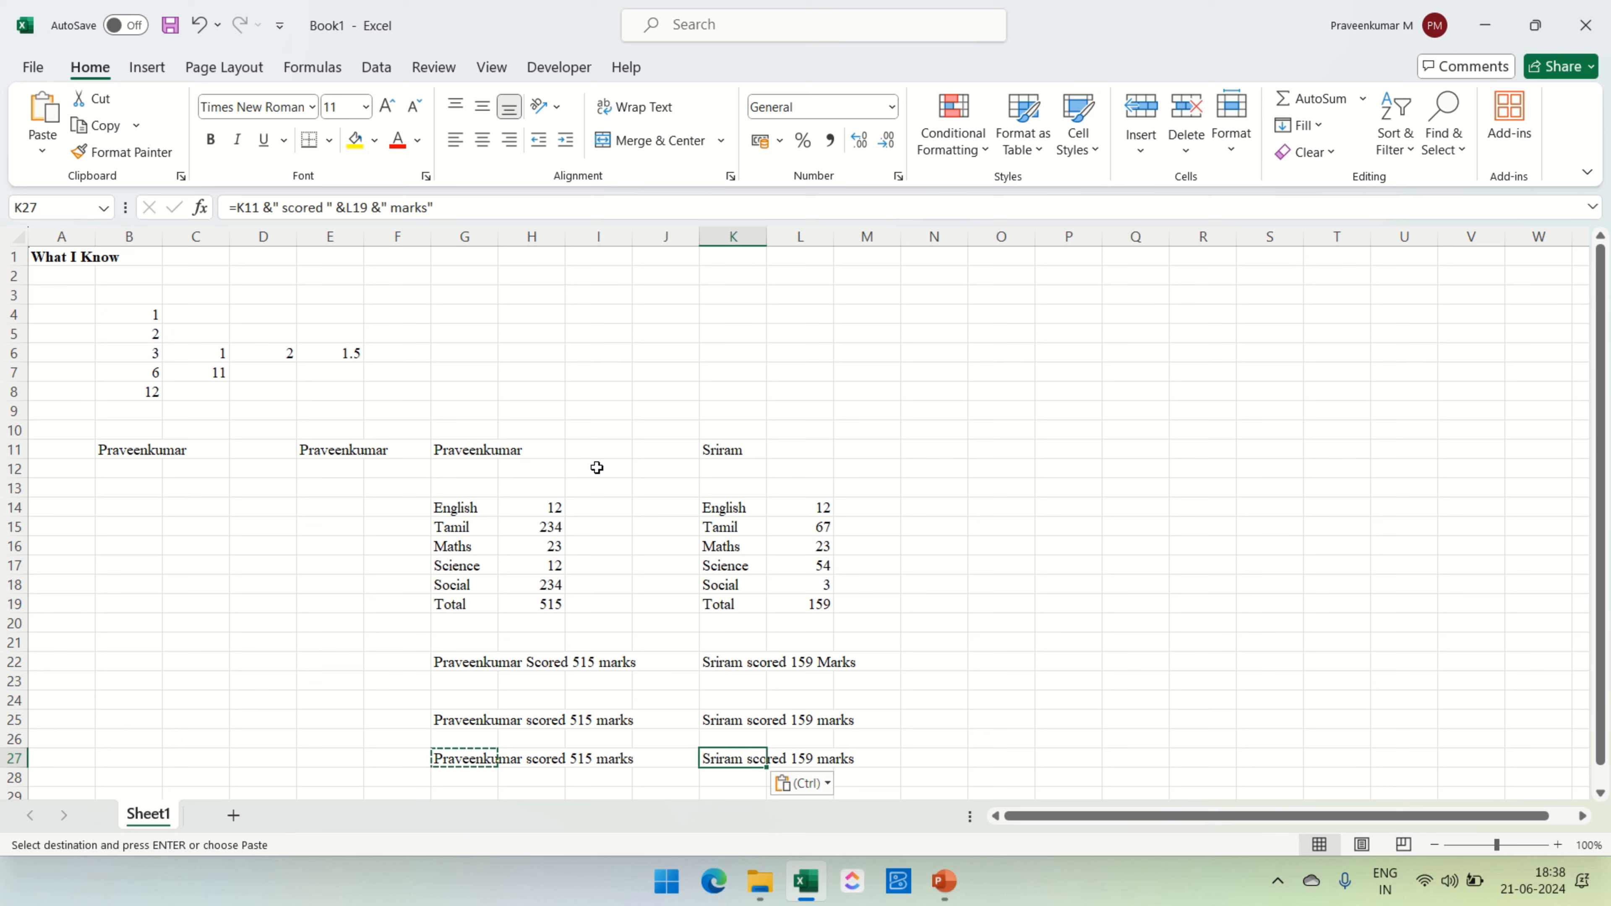